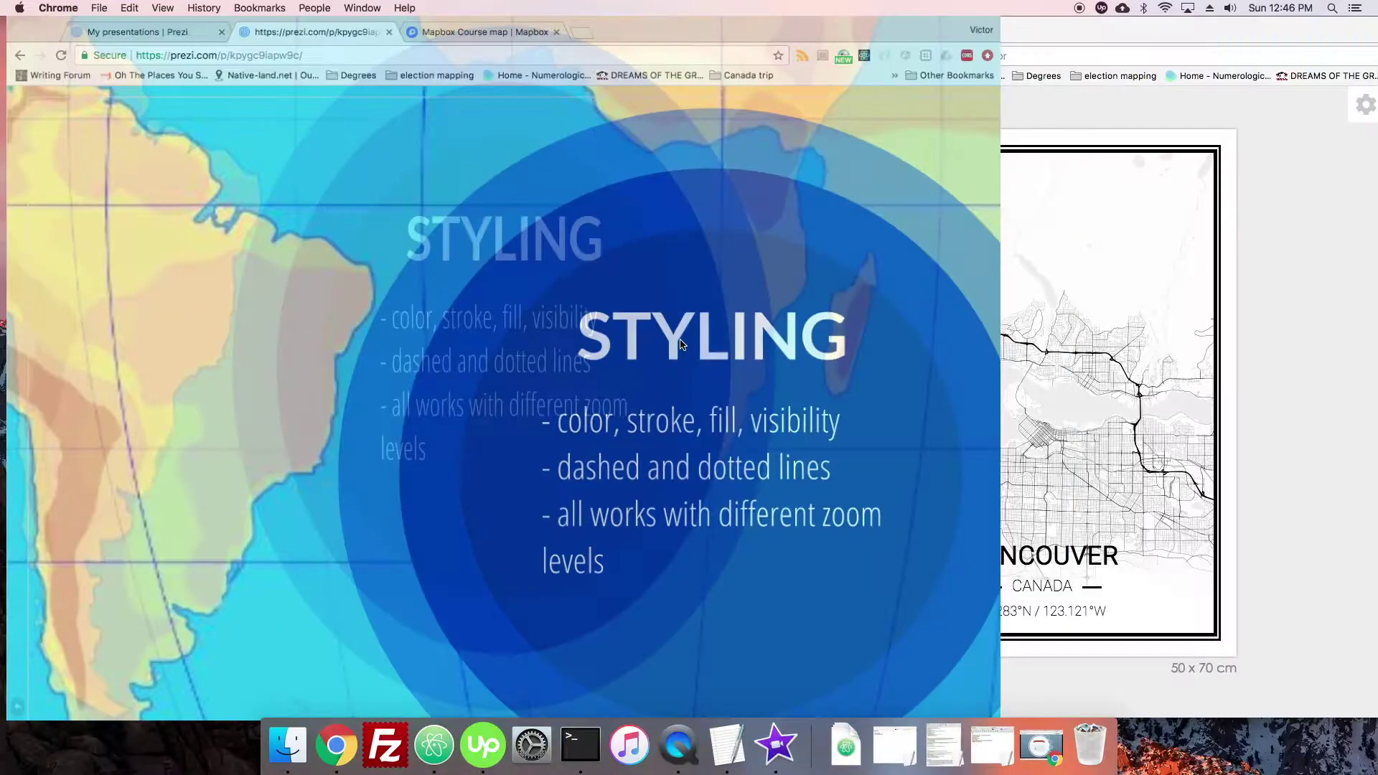
Step: Exit fullscreen and place the Mapify poster window to the right of Mapbox Studio
{"action": "key", "text": "ctrl+Tab"}
{"action": "left_click", "coordinate": [997, 439]}
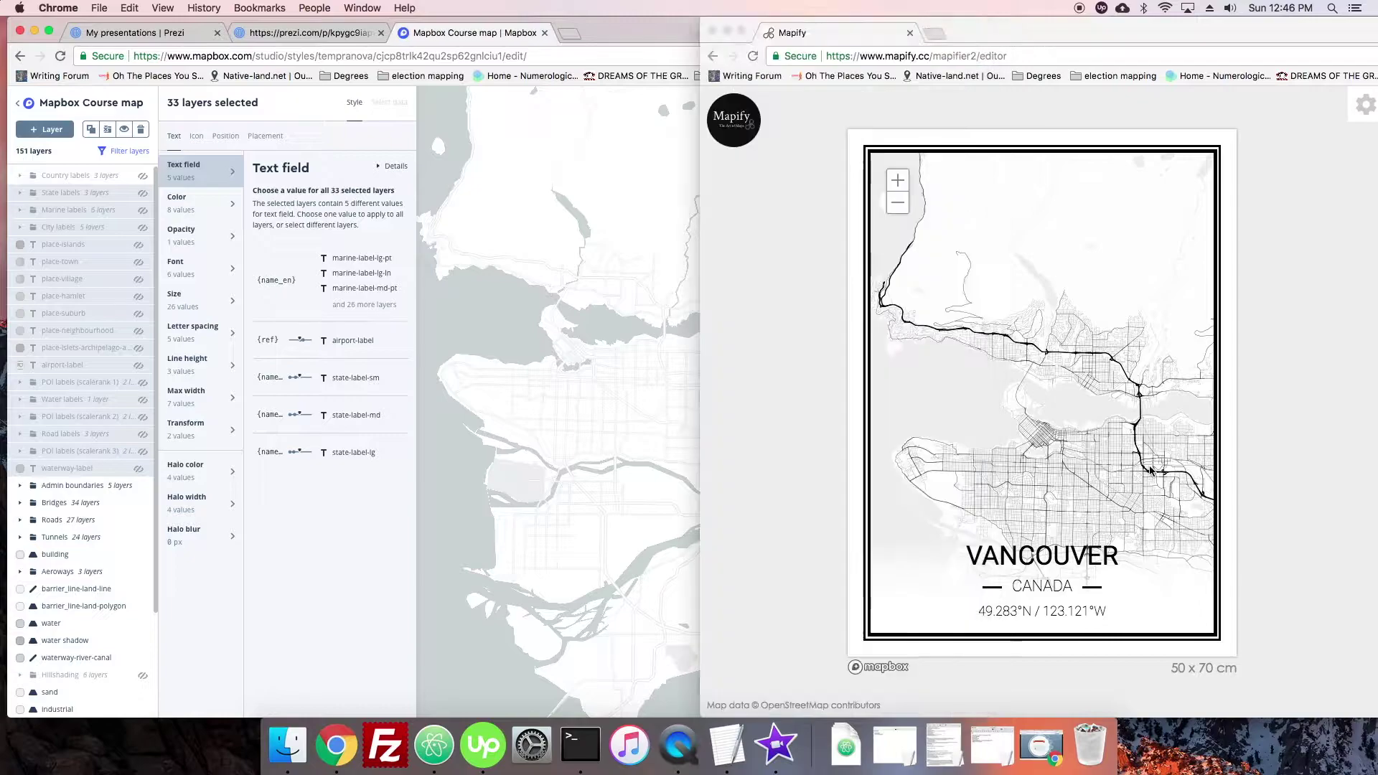
{"action": "left_click_drag", "start_coordinate": [967, 23], "coordinate": [1003, 23]}
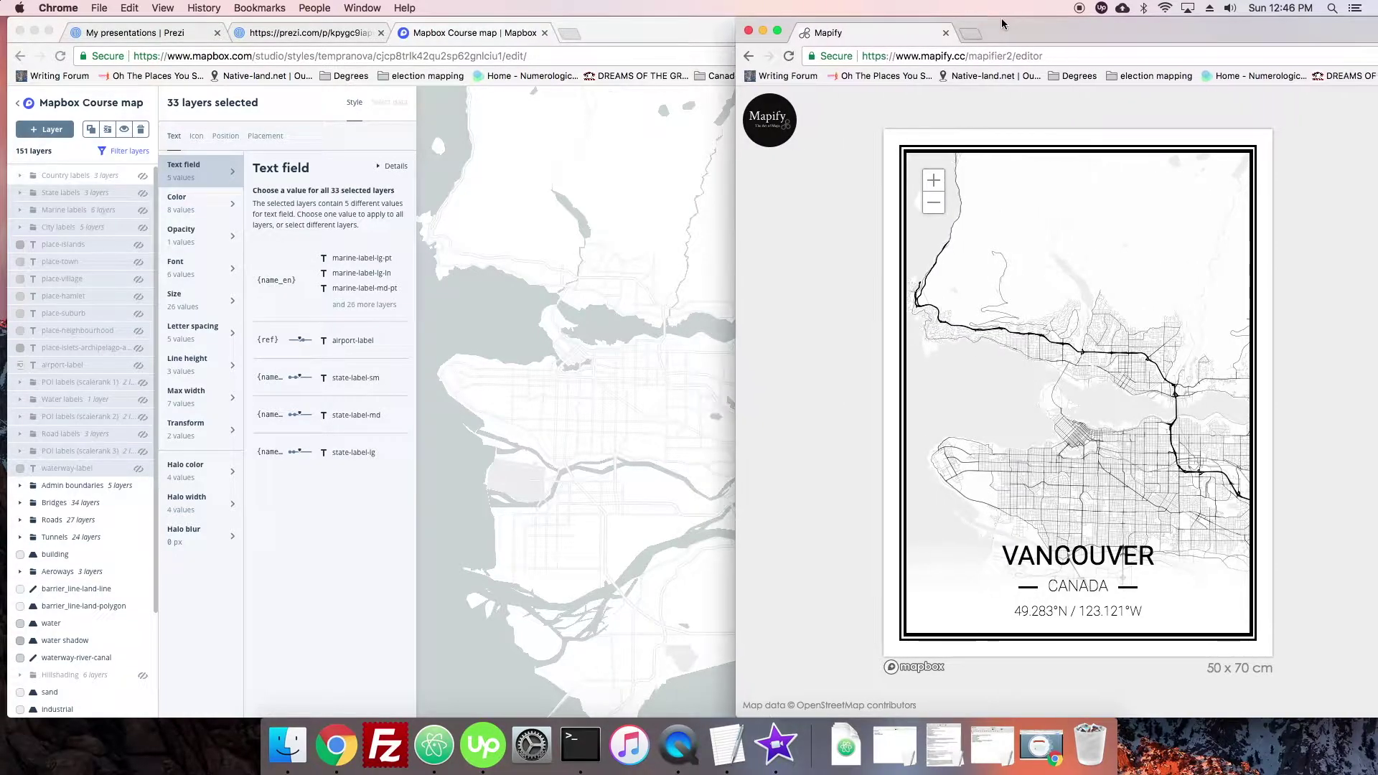
{"action": "left_click", "coordinate": [567, 426]}
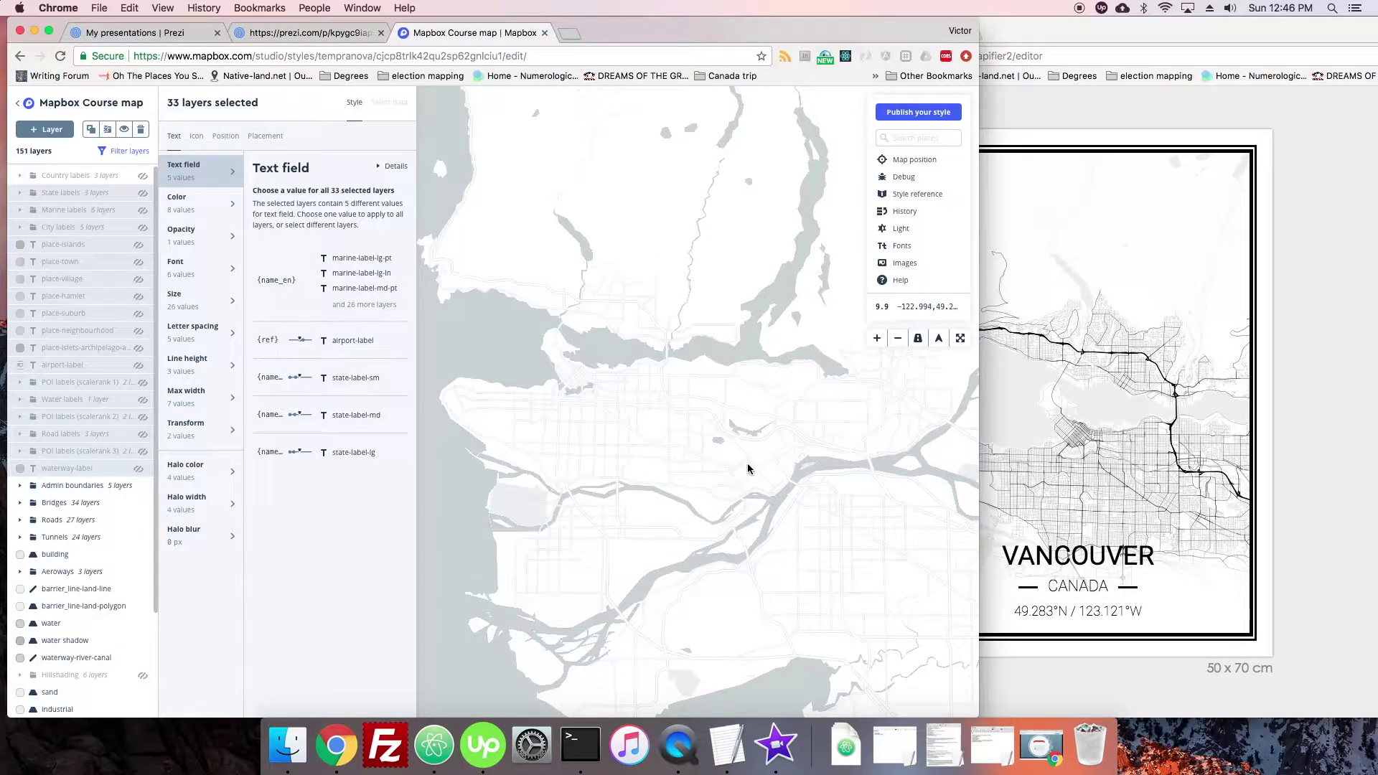
Step: Pan and zoom the Mapbox map to frame Vancouver and list the layers at one spot
{"action": "left_click_drag", "start_coordinate": [747, 464], "coordinate": [762, 447]}
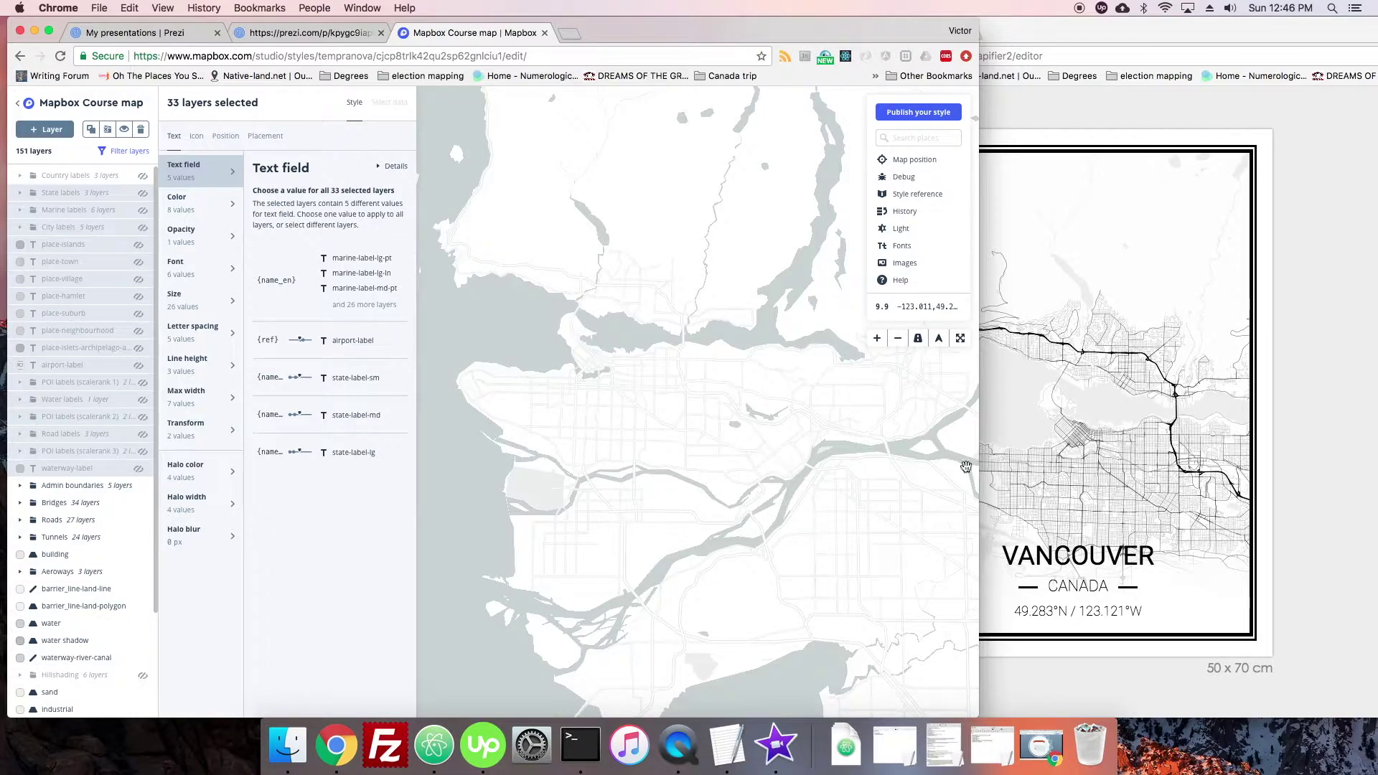
{"action": "scroll", "coordinate": [587, 480], "scroll_direction": "up", "scroll_amount": 3}
{"action": "scroll", "coordinate": [590, 491], "scroll_direction": "up", "scroll_amount": 3}
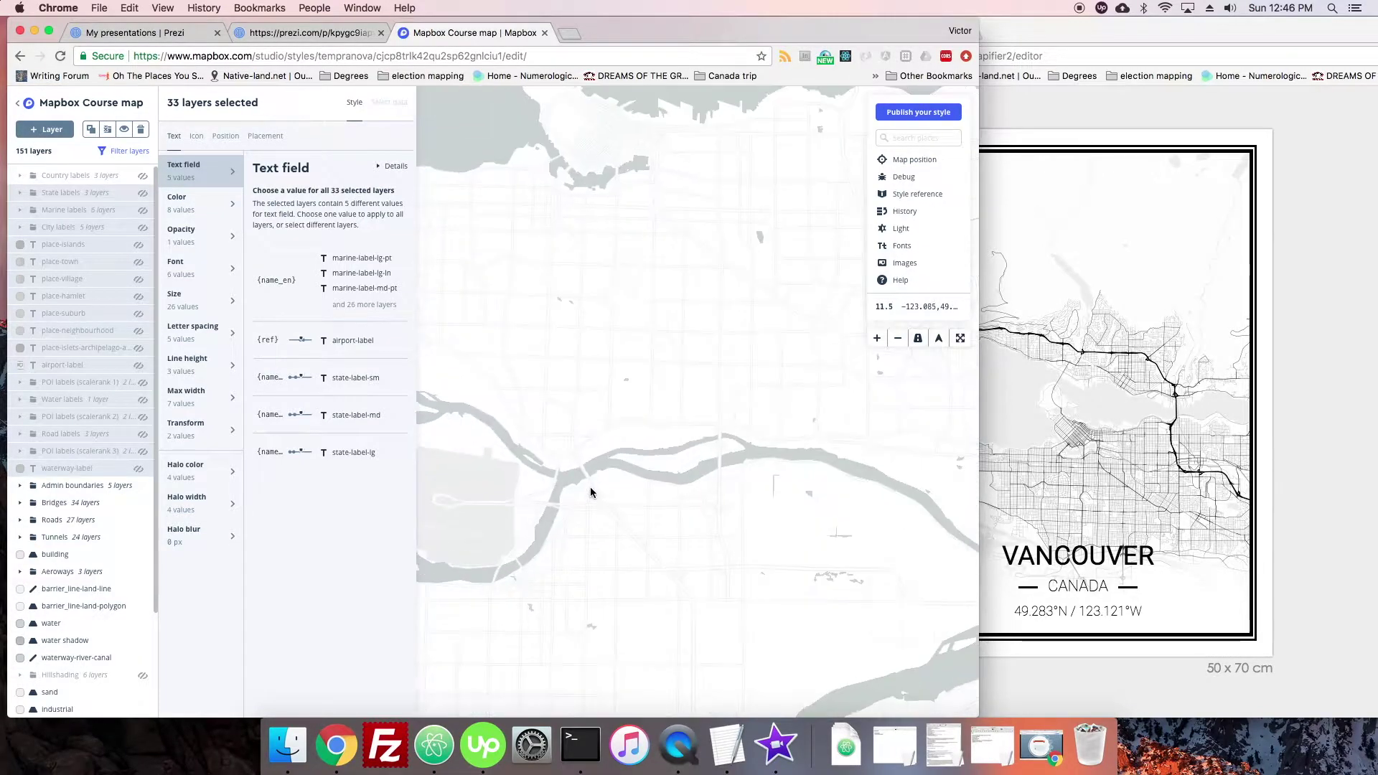
{"action": "left_click_drag", "start_coordinate": [576, 277], "coordinate": [655, 326]}
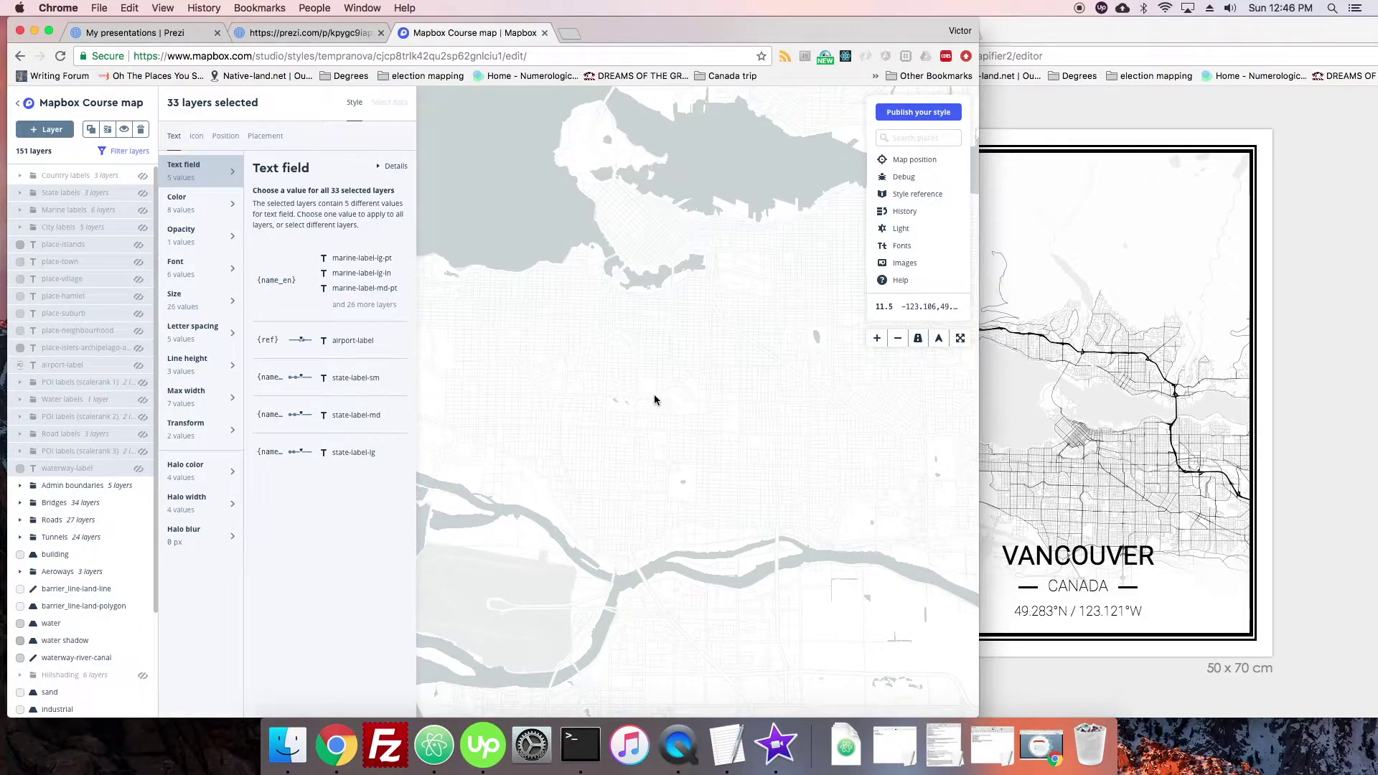
{"action": "scroll", "coordinate": [654, 396], "scroll_direction": "down", "scroll_amount": 1}
{"action": "scroll", "coordinate": [655, 402], "scroll_direction": "down", "scroll_amount": 1}
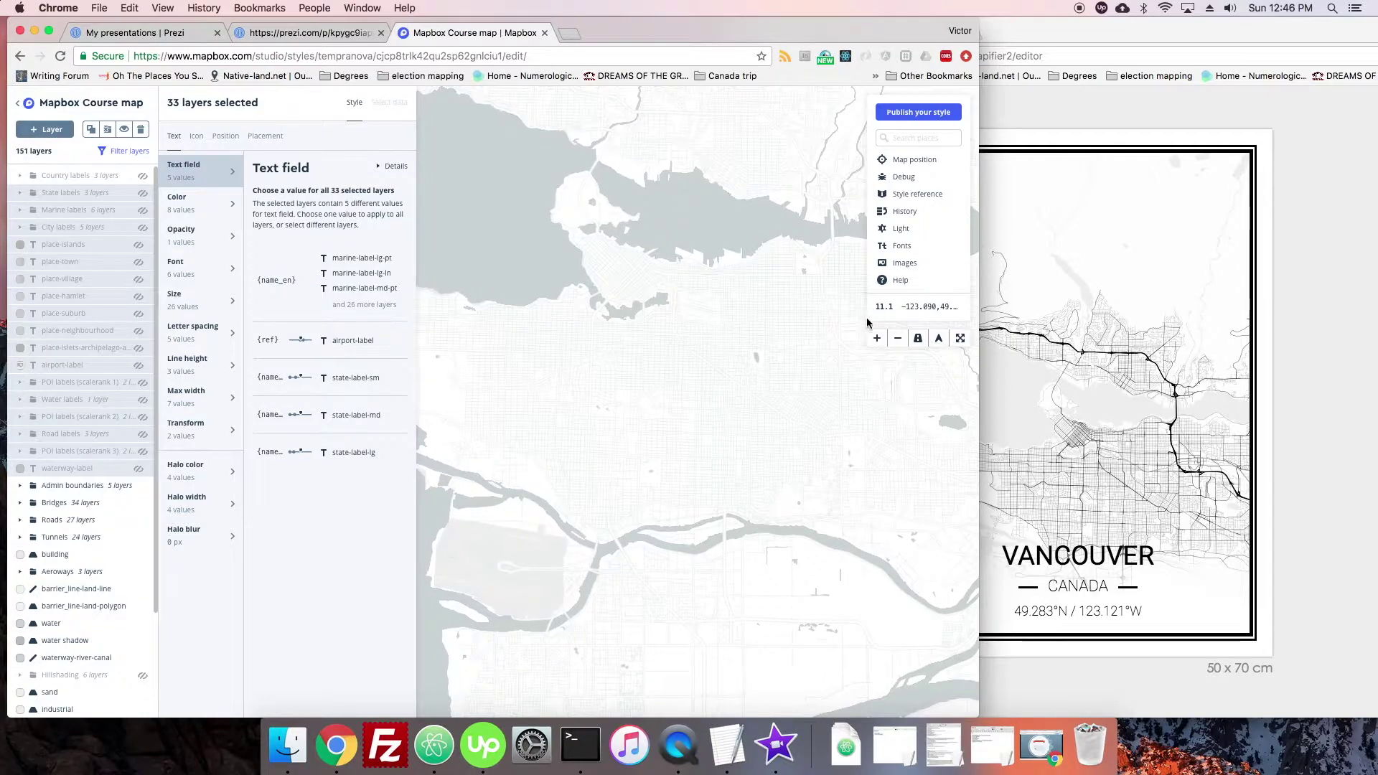
{"action": "scroll", "coordinate": [858, 326], "scroll_direction": "down", "scroll_amount": 1}
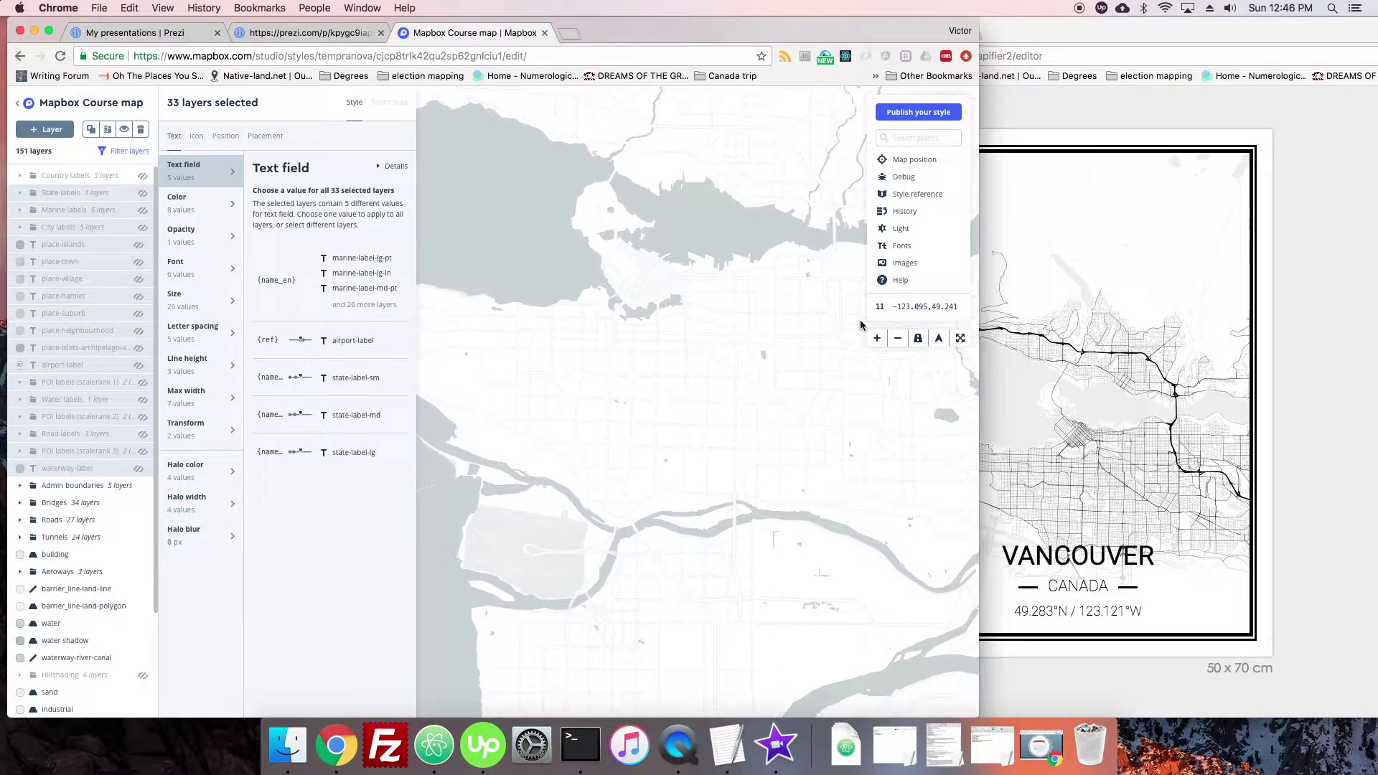
{"action": "scroll", "coordinate": [860, 324], "scroll_direction": "up", "scroll_amount": 1}
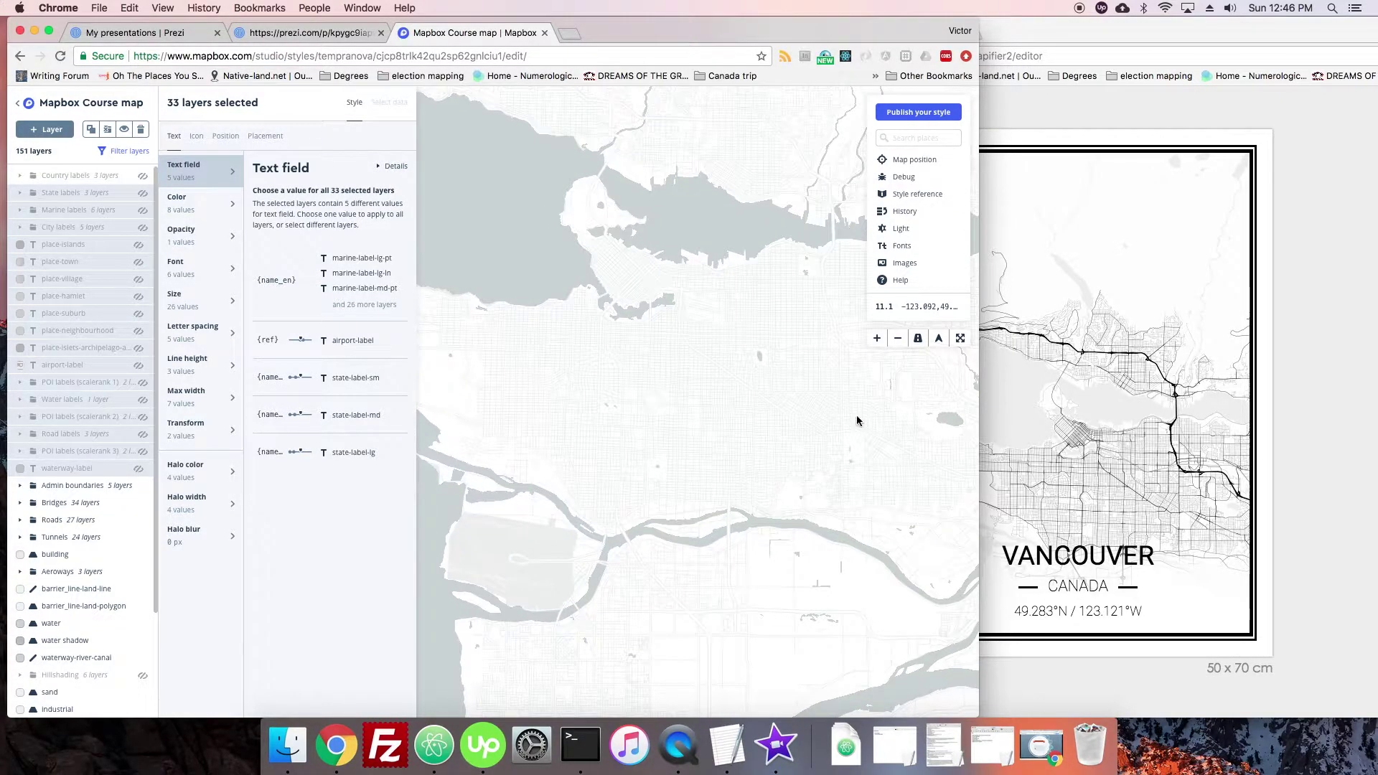
{"action": "left_click_drag", "start_coordinate": [738, 308], "coordinate": [808, 460]}
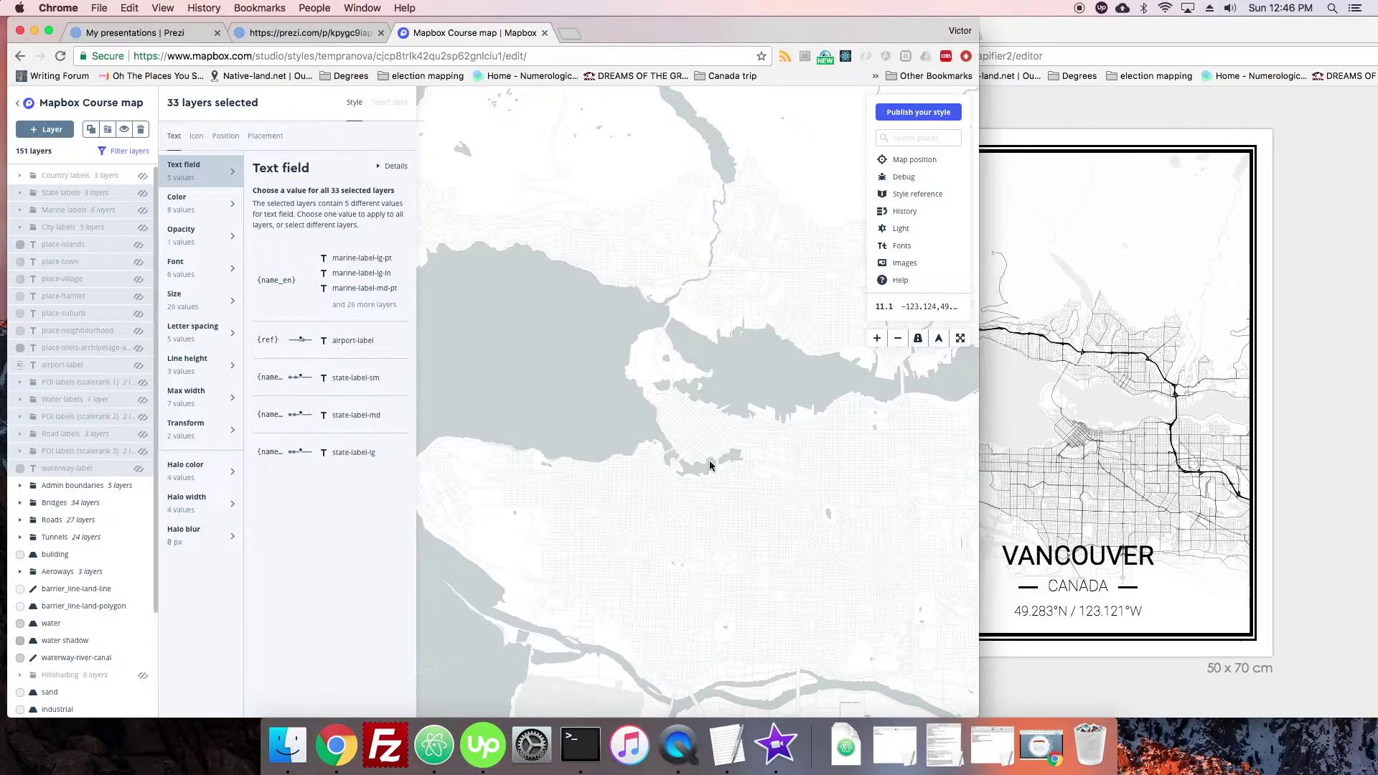
{"action": "scroll", "coordinate": [710, 466], "scroll_direction": "down", "scroll_amount": 3}
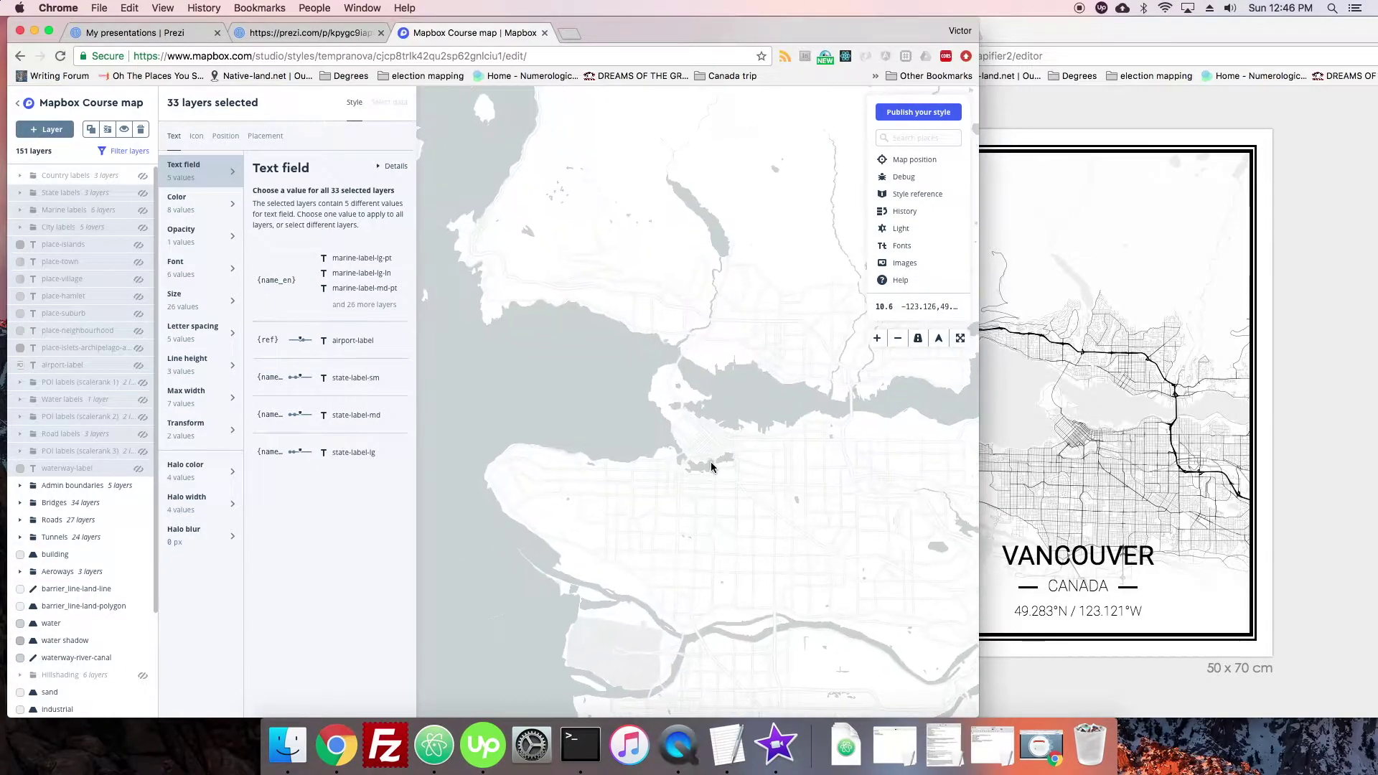
{"action": "left_click_drag", "start_coordinate": [747, 486], "coordinate": [738, 394]}
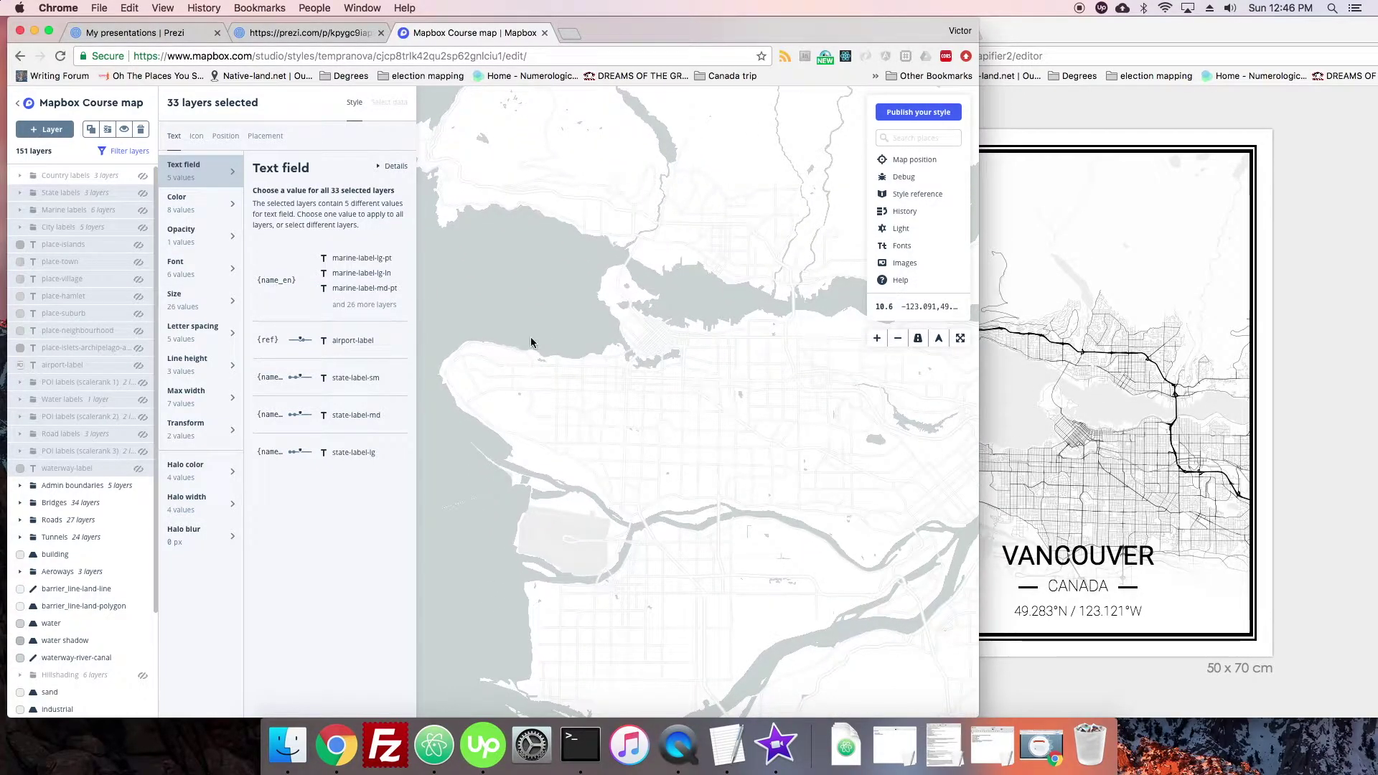
{"action": "left_click", "coordinate": [468, 296]}
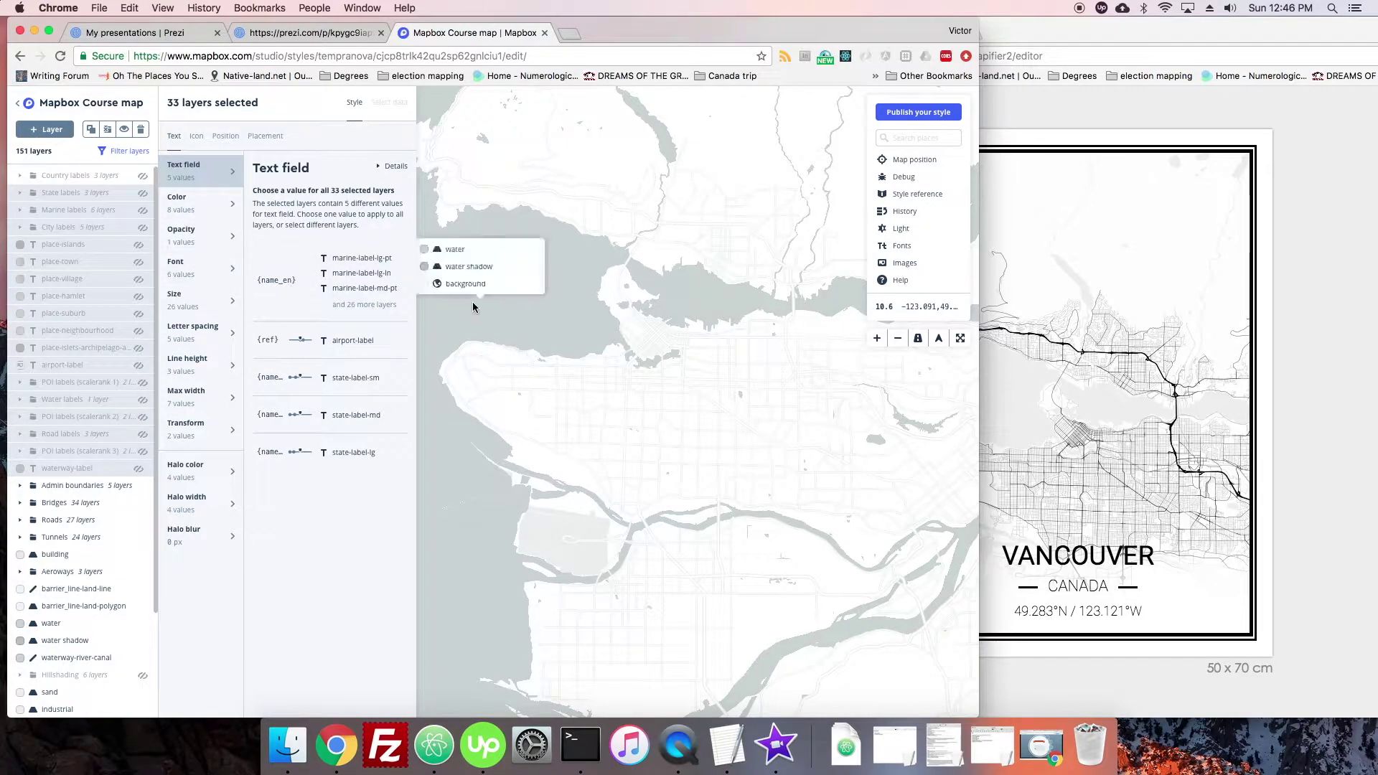
Step: Inspect the State labels group's text styling
{"action": "left_click", "coordinate": [109, 194]}
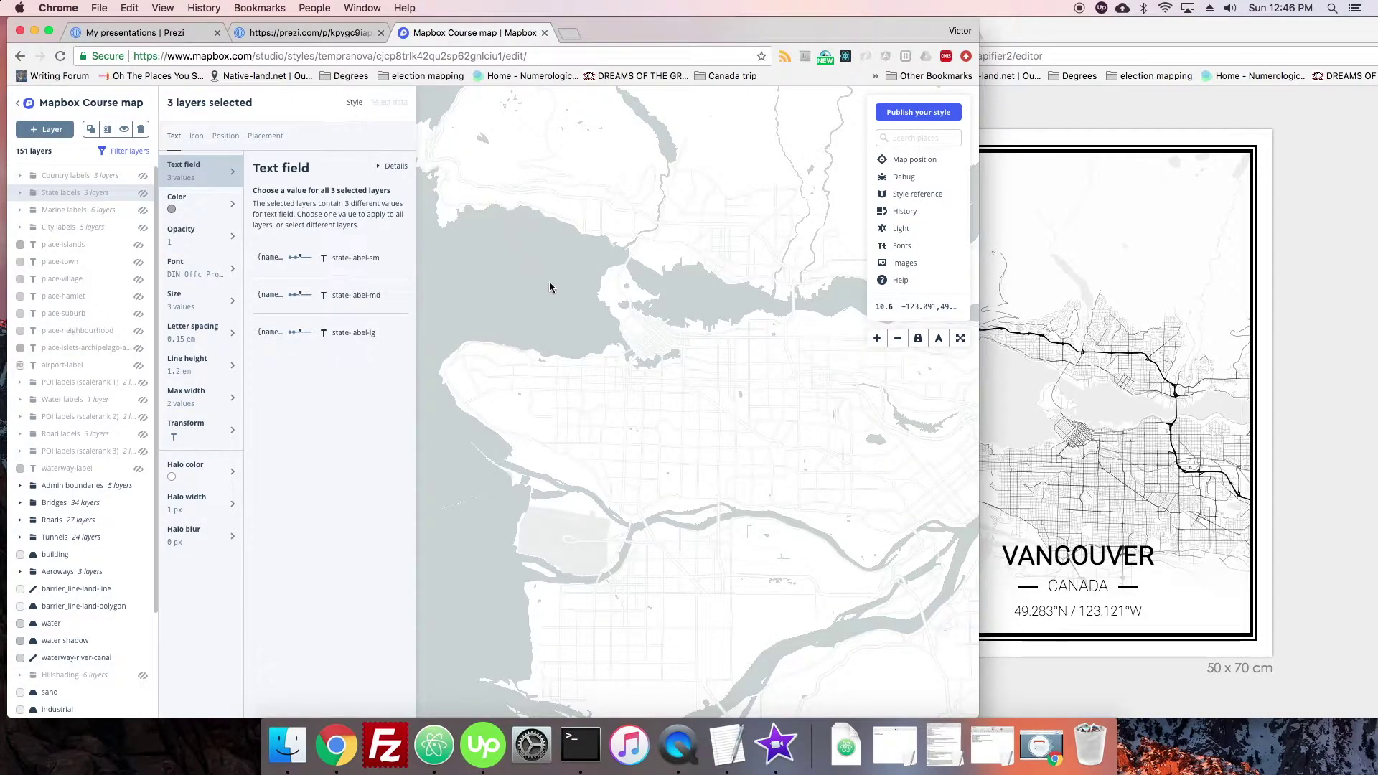
{"action": "scroll", "coordinate": [662, 385], "scroll_direction": "down", "scroll_amount": 1}
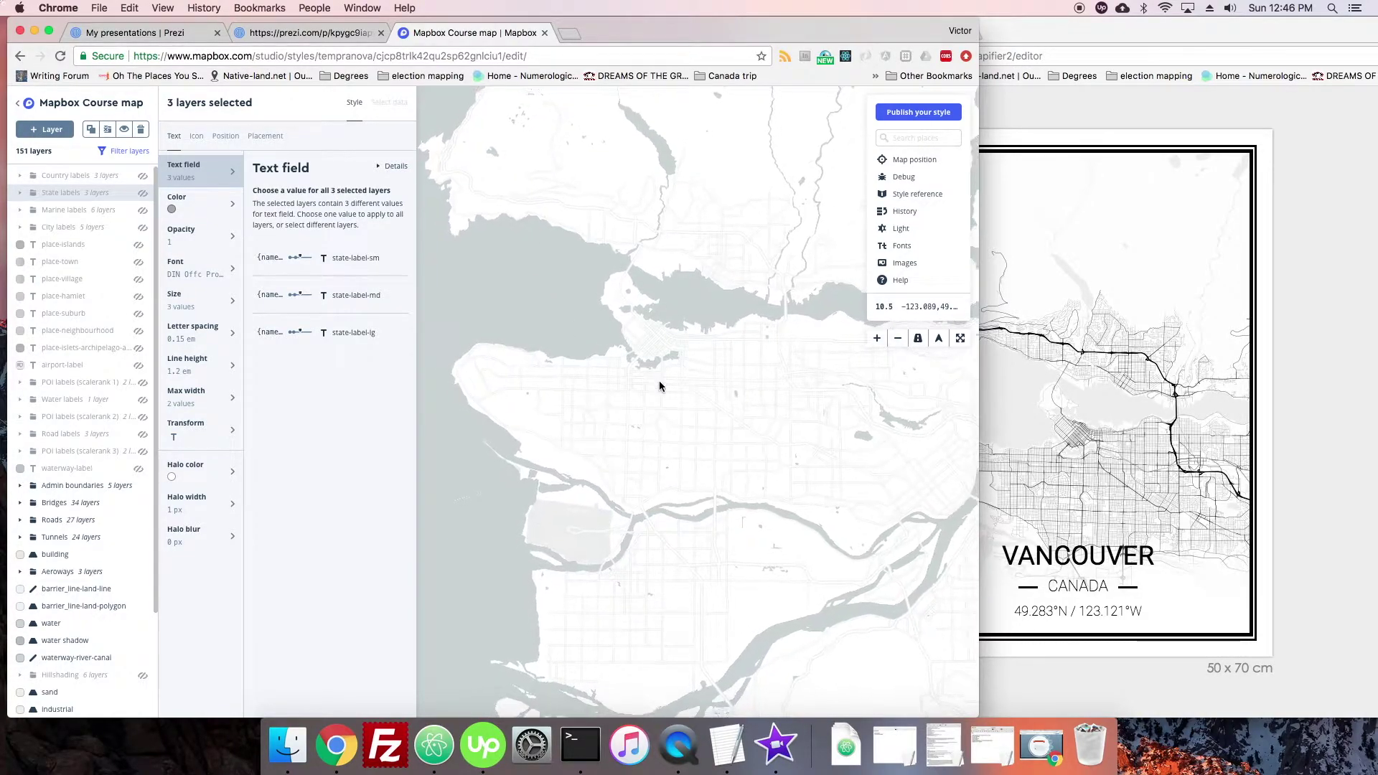
{"action": "scroll", "coordinate": [653, 371], "scroll_direction": "up", "scroll_amount": 4}
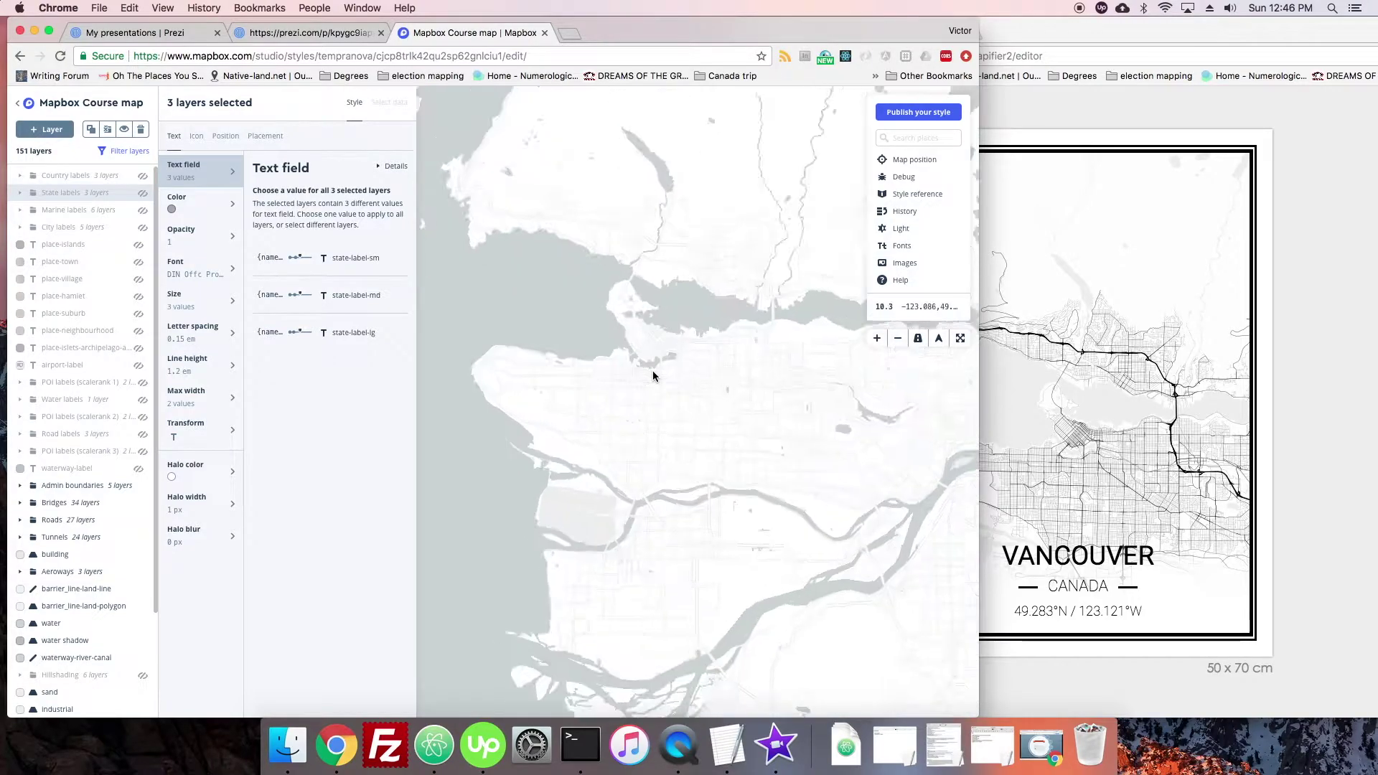
{"action": "scroll", "coordinate": [652, 370], "scroll_direction": "down", "scroll_amount": 6}
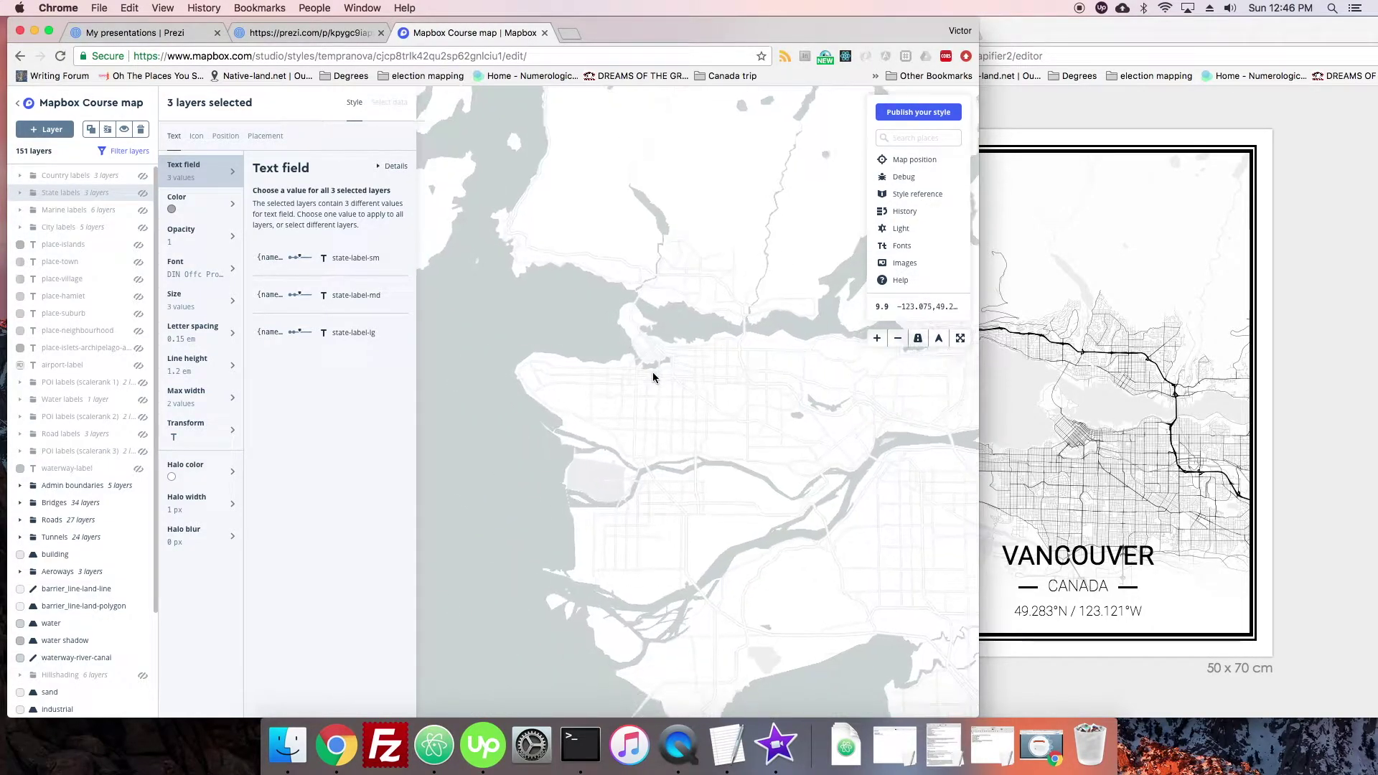
{"action": "scroll", "coordinate": [652, 377], "scroll_direction": "up", "scroll_amount": 1}
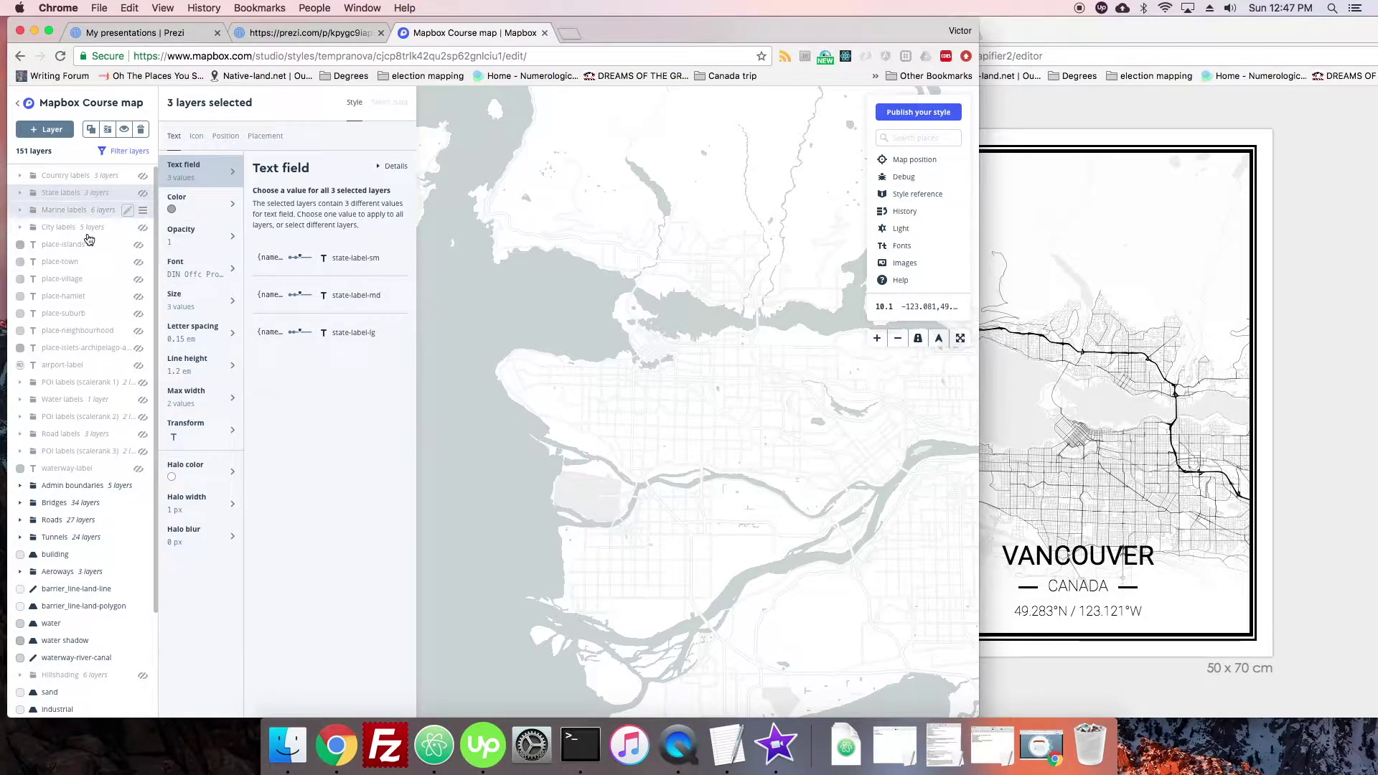
Step: Review the Admin boundaries line colours, then start a new layer with '+ Layer'
{"action": "left_click", "coordinate": [100, 486]}
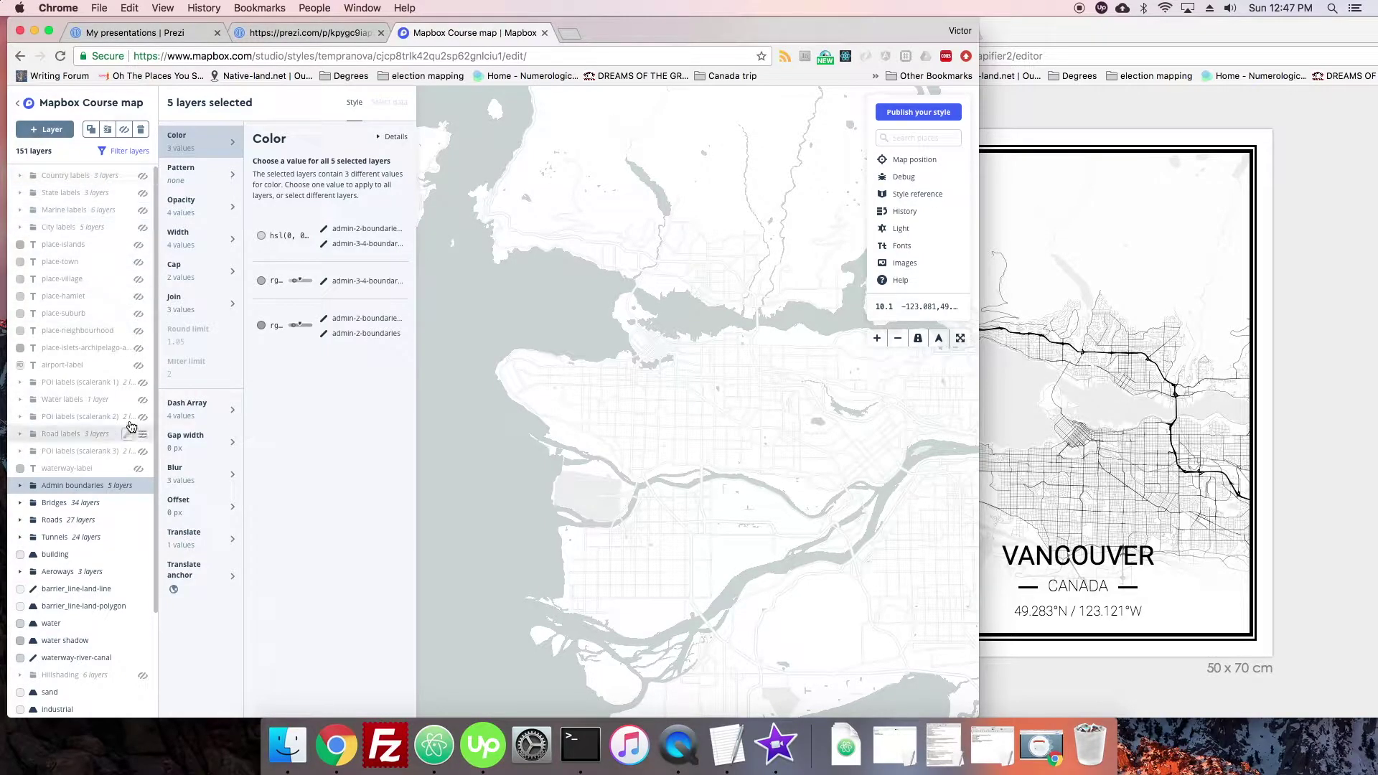
{"action": "scroll", "coordinate": [154, 287], "scroll_direction": "down", "scroll_amount": 3}
{"action": "scroll", "coordinate": [159, 302], "scroll_direction": "up", "scroll_amount": 3}
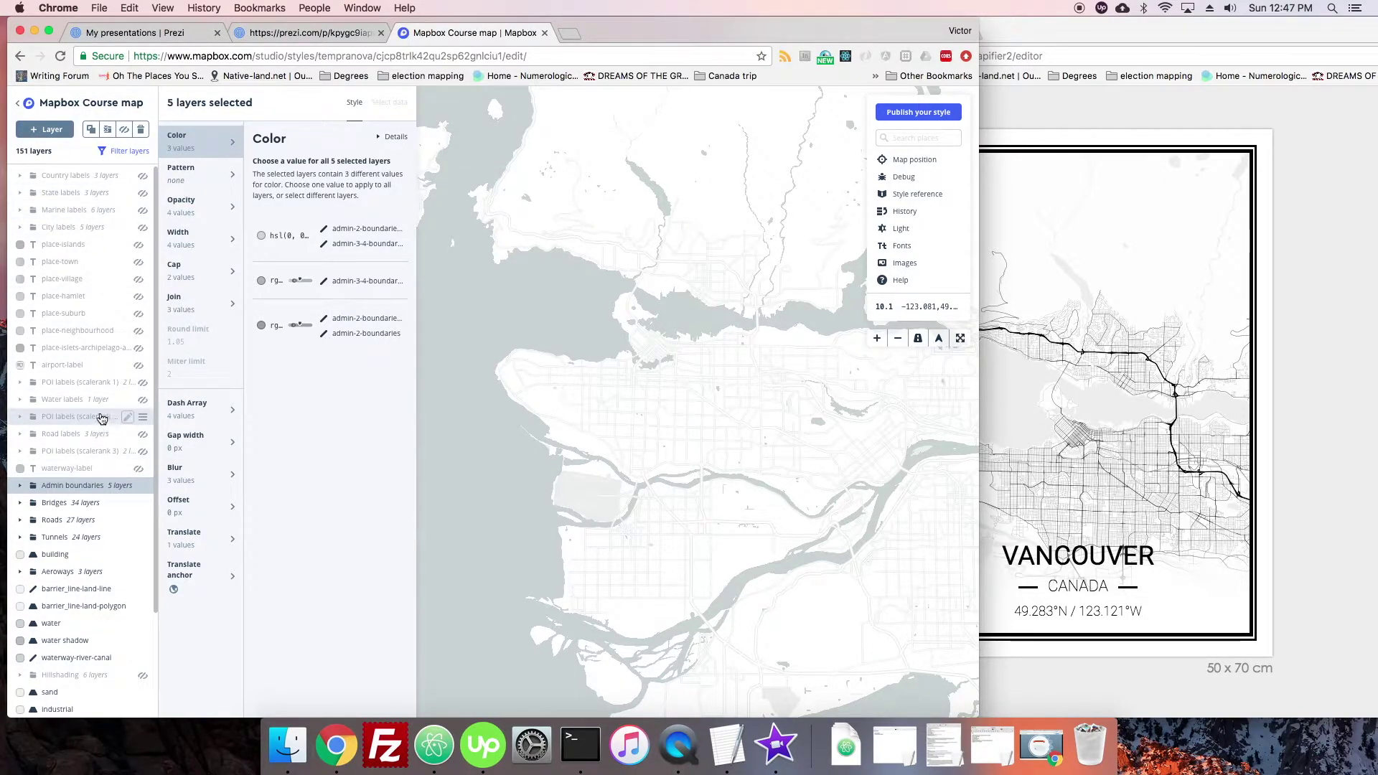
{"action": "left_click", "coordinate": [45, 131]}
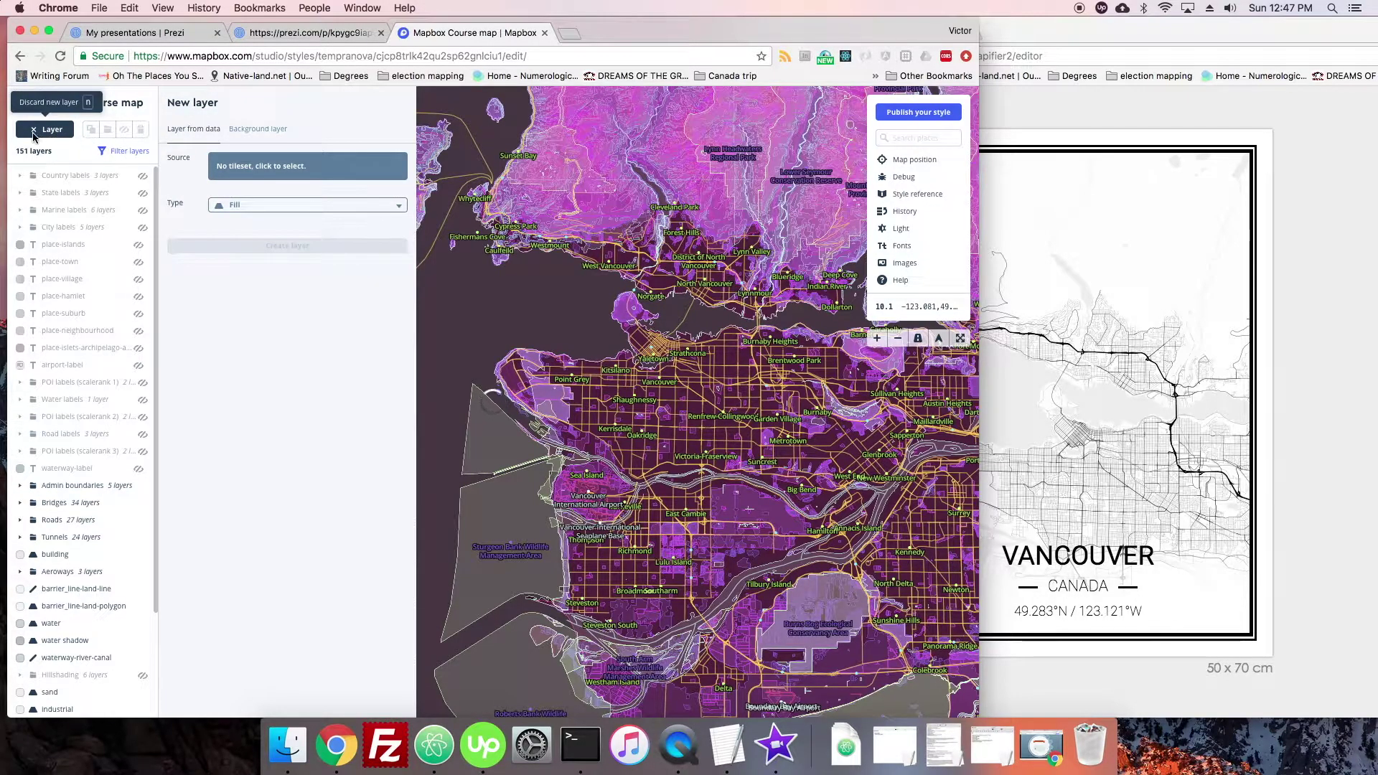
Step: Discard the unfinished new layer to return to the 151-layer list
{"action": "key", "text": "n"}
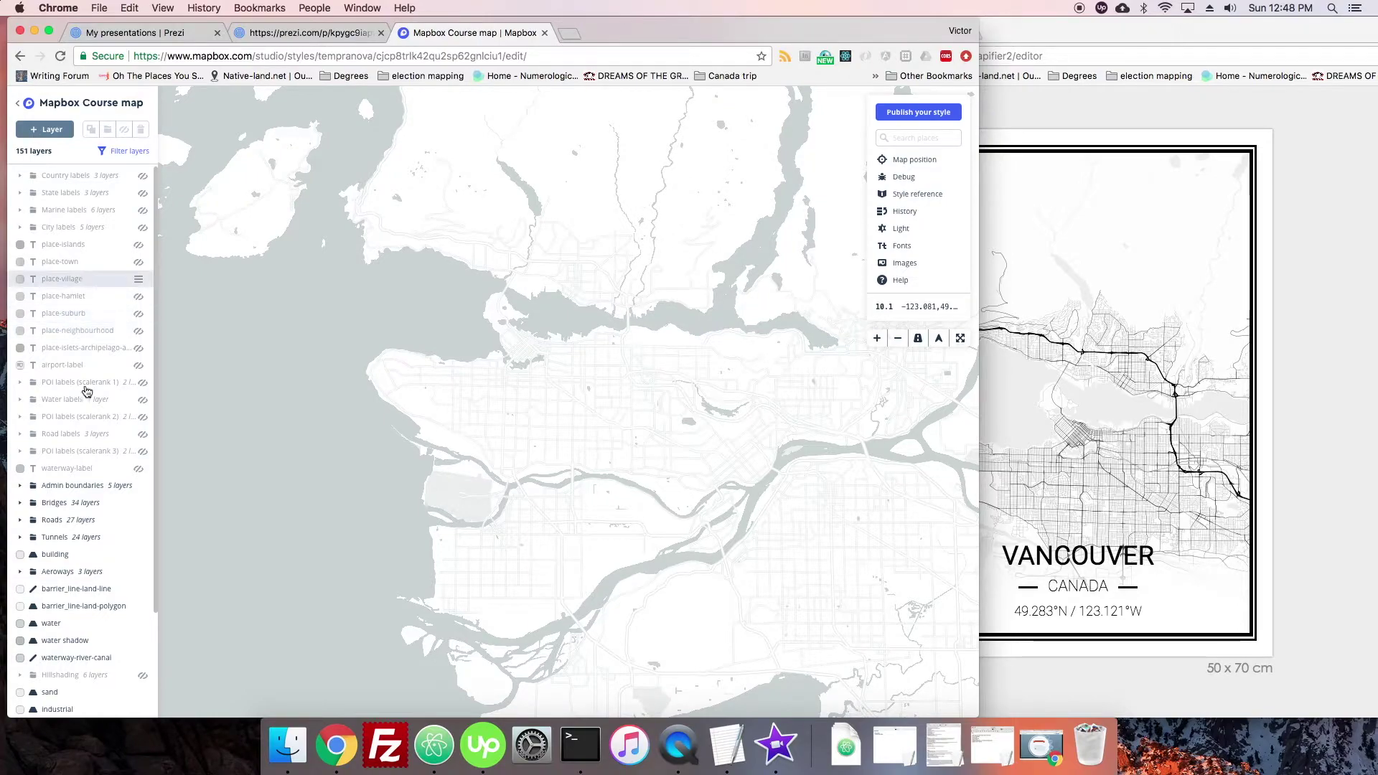
{"action": "scroll", "coordinate": [85, 350], "scroll_direction": "down", "scroll_amount": 3}
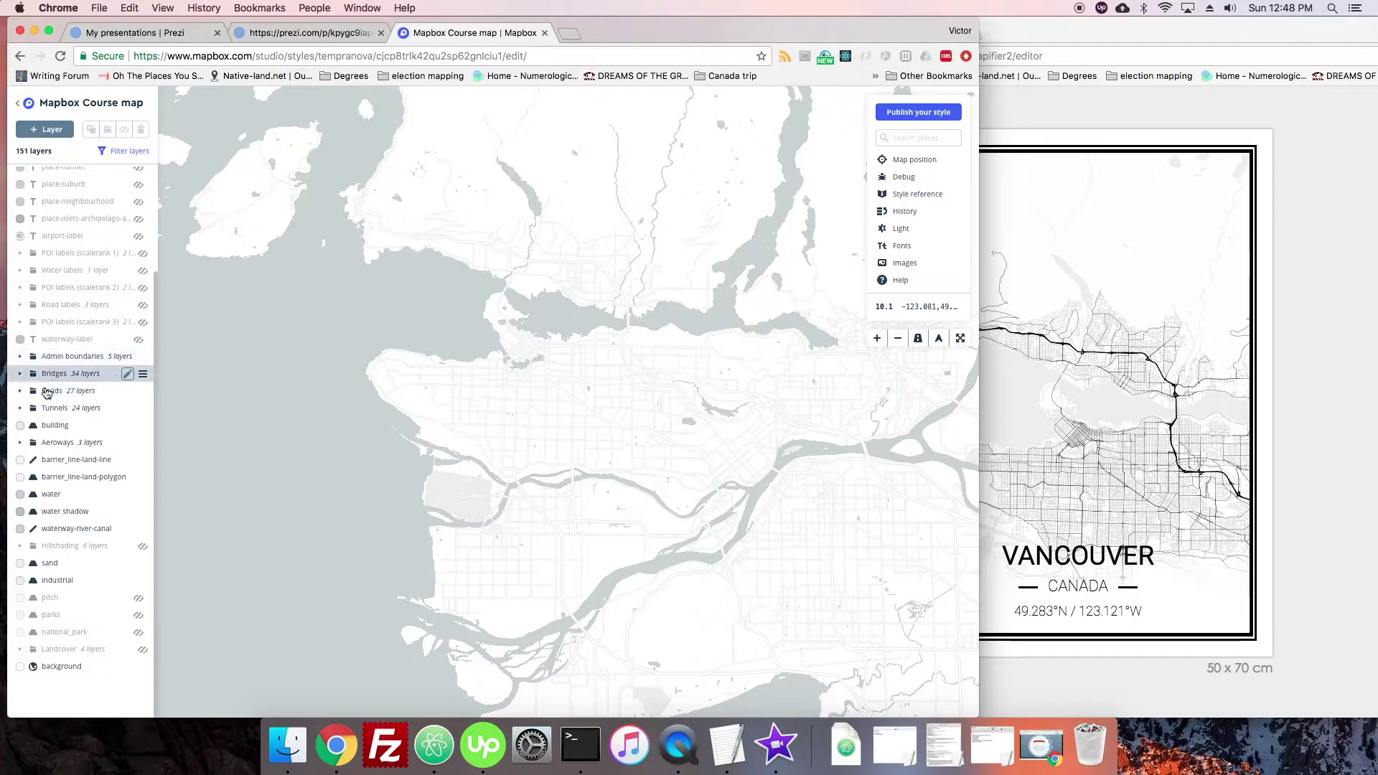
Step: Expand the Roads group to show its 27 road layers, road-rail through road-pedestrian-case
{"action": "left_click", "coordinate": [21, 391]}
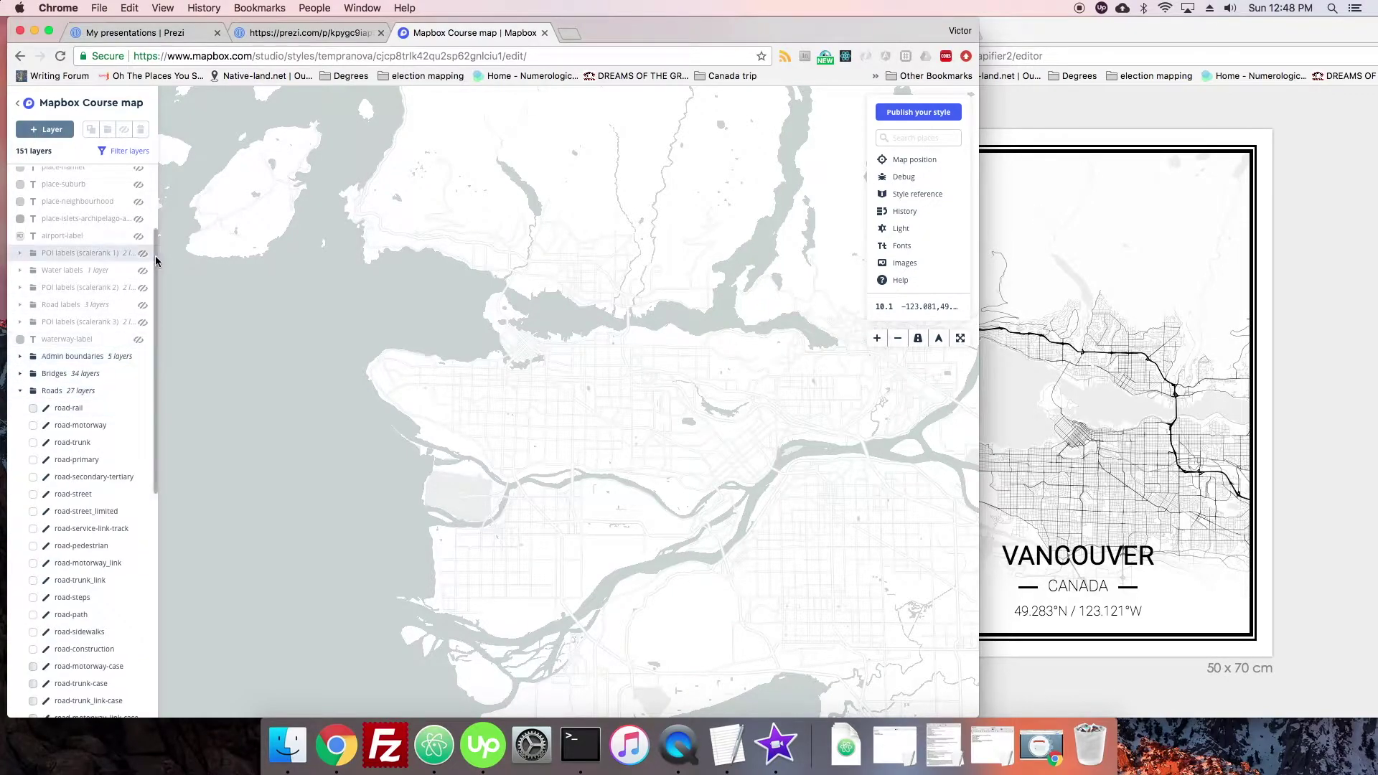
{"action": "left_click_drag", "start_coordinate": [155, 261], "coordinate": [154, 353]}
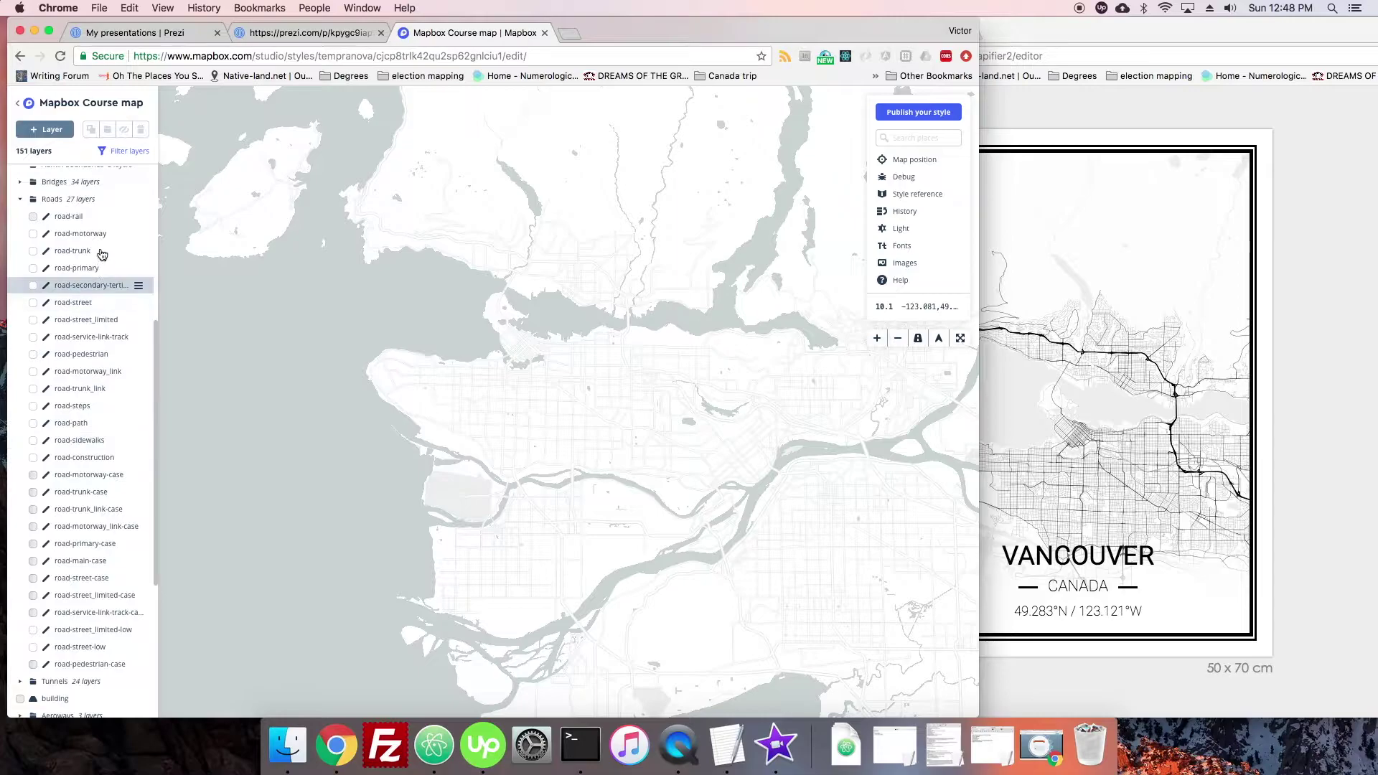
Step: Open the OpenStreetMap Key:highway wiki and read the motorway and trunk road descriptions
{"action": "key", "text": "super+shift+t"}
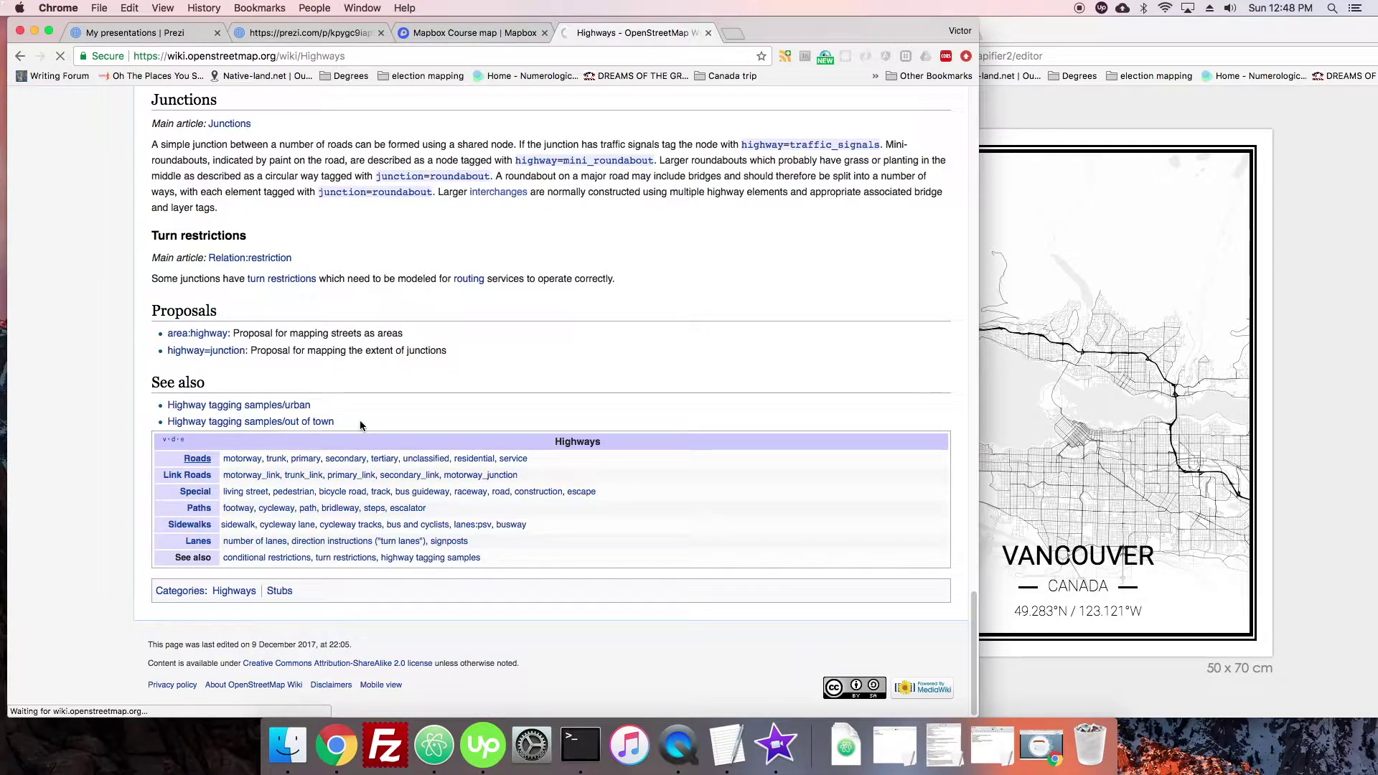
{"action": "key", "text": "super+bracketleft"}
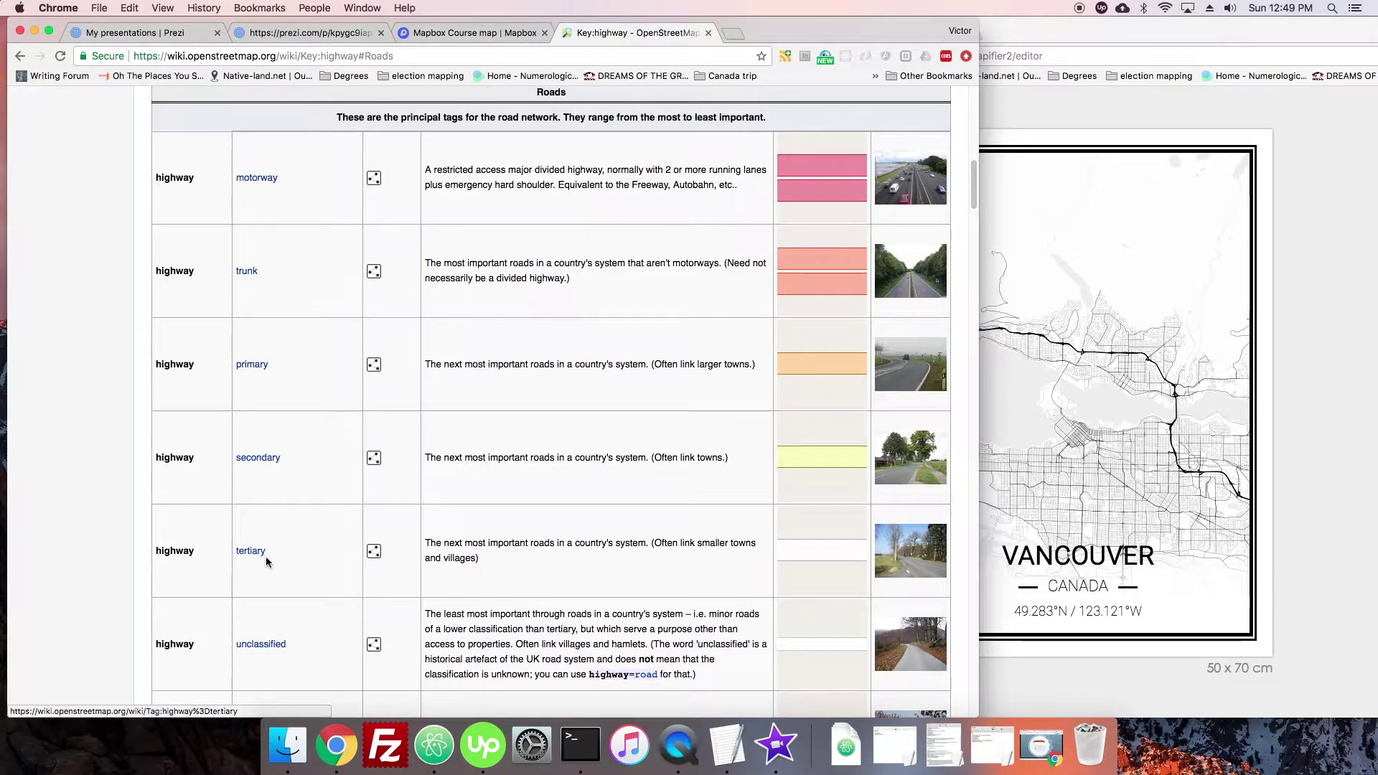
{"action": "left_click_drag", "start_coordinate": [426, 172], "coordinate": [750, 171]}
{"action": "left_click", "coordinate": [466, 188]}
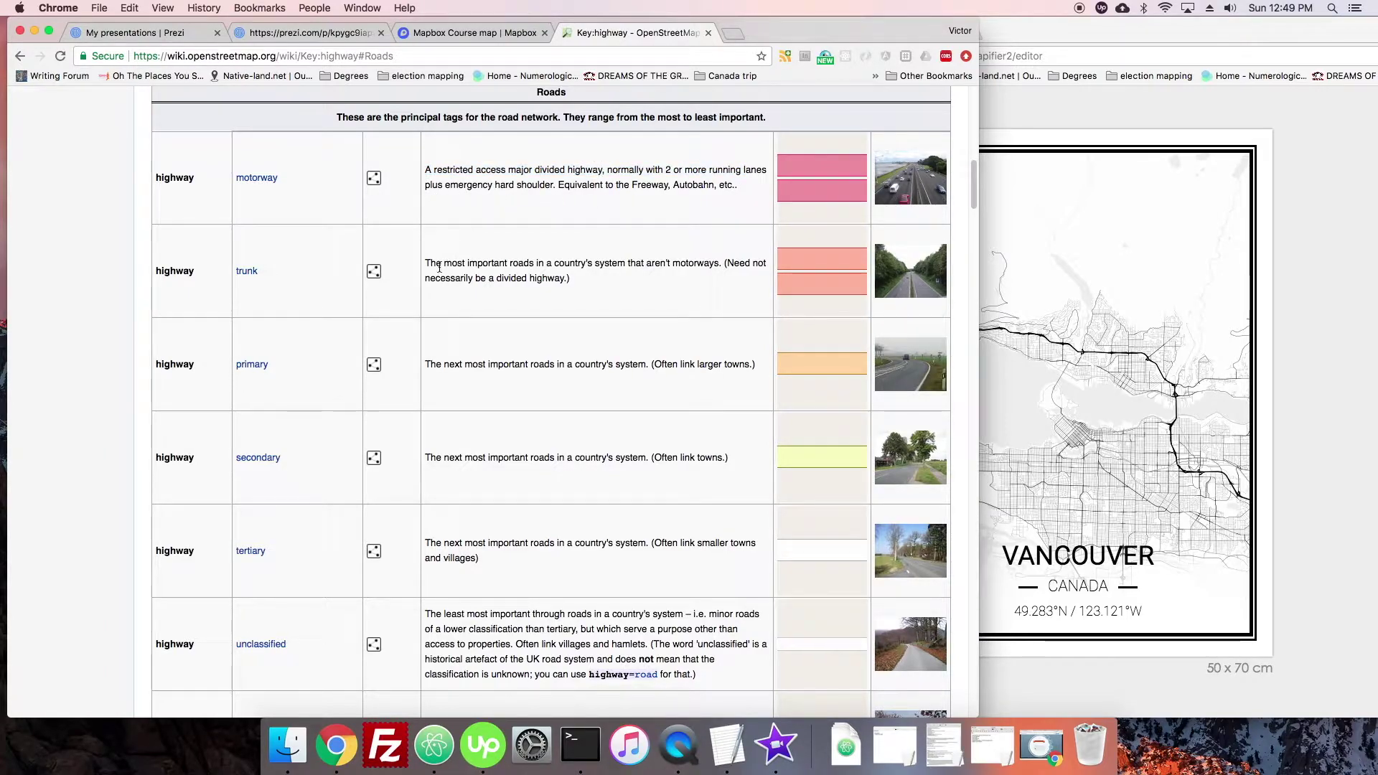
{"action": "left_click_drag", "start_coordinate": [439, 266], "coordinate": [557, 268]}
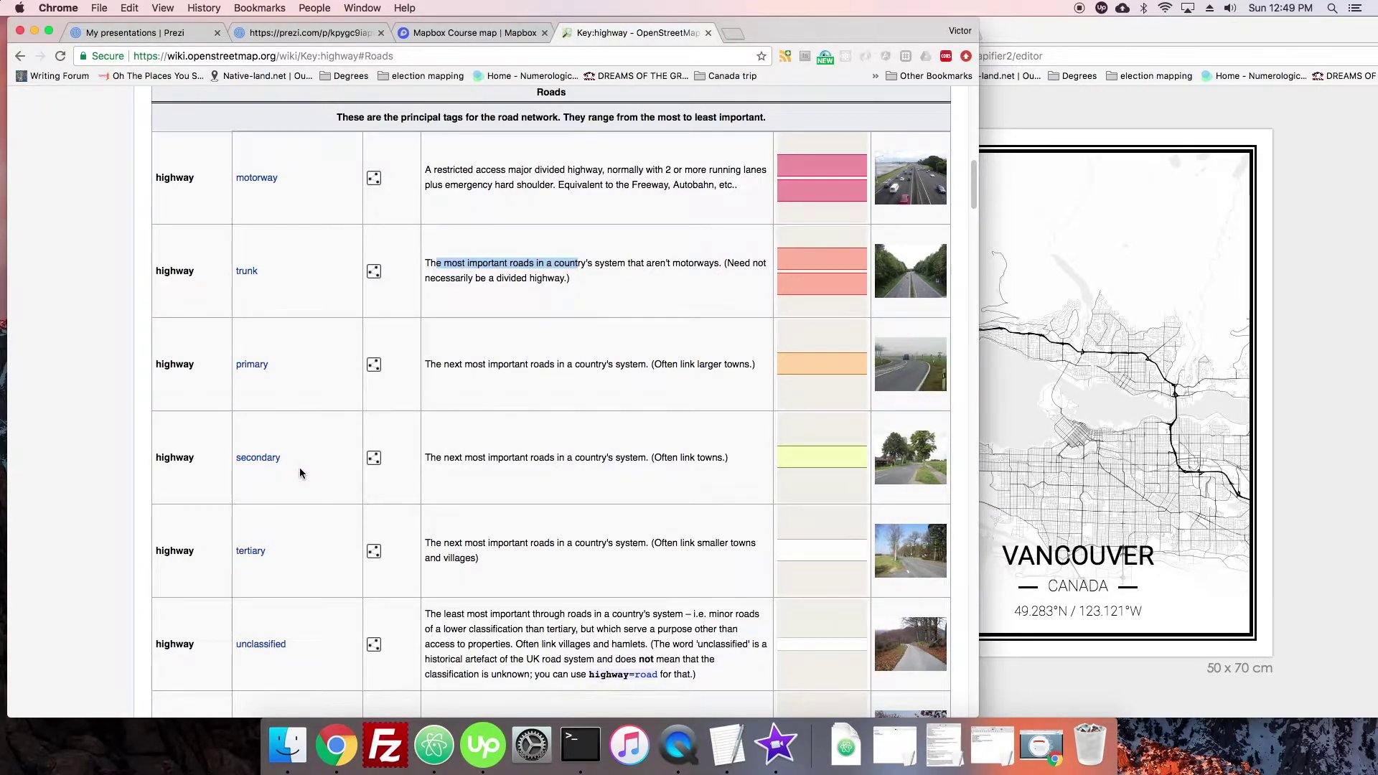
{"action": "scroll", "coordinate": [282, 556], "scroll_direction": "down", "scroll_amount": 5}
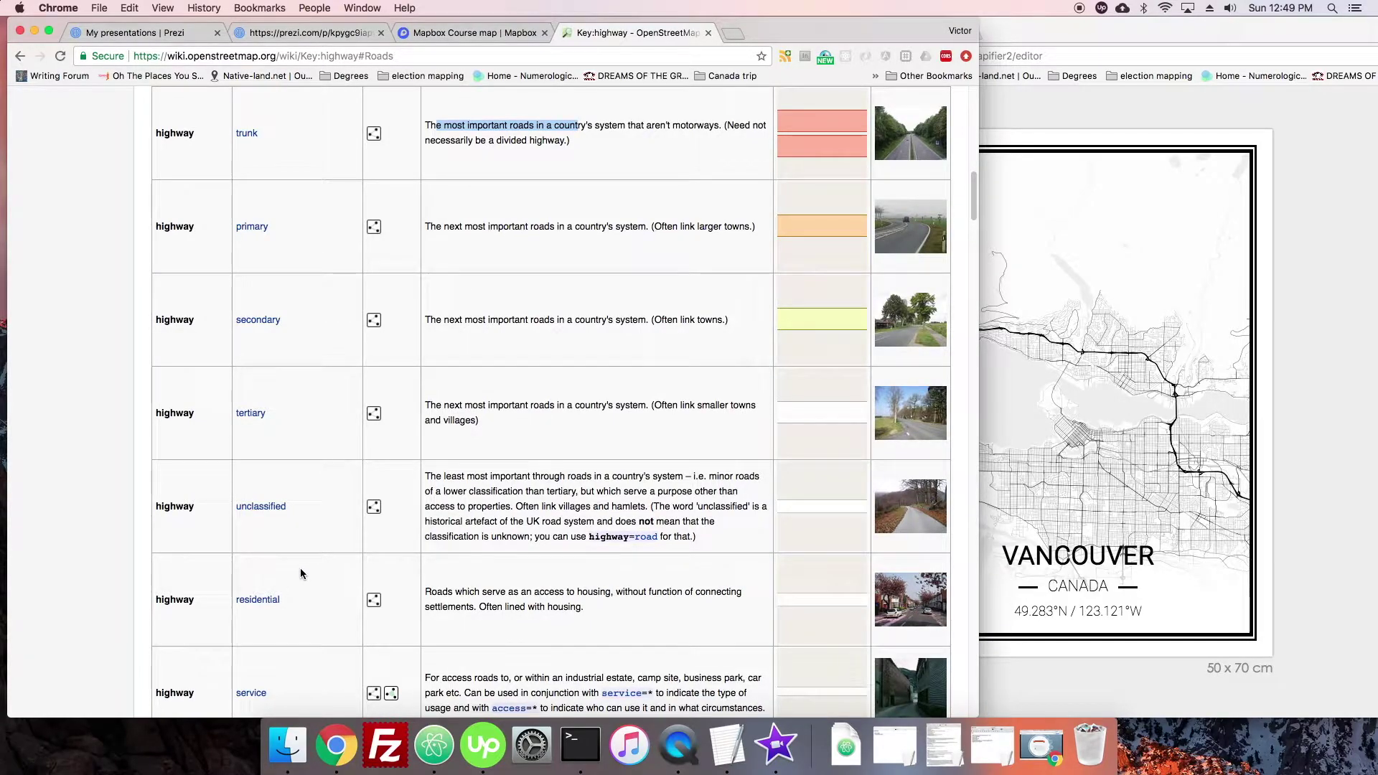
{"action": "scroll", "coordinate": [266, 554], "scroll_direction": "up", "scroll_amount": 1}
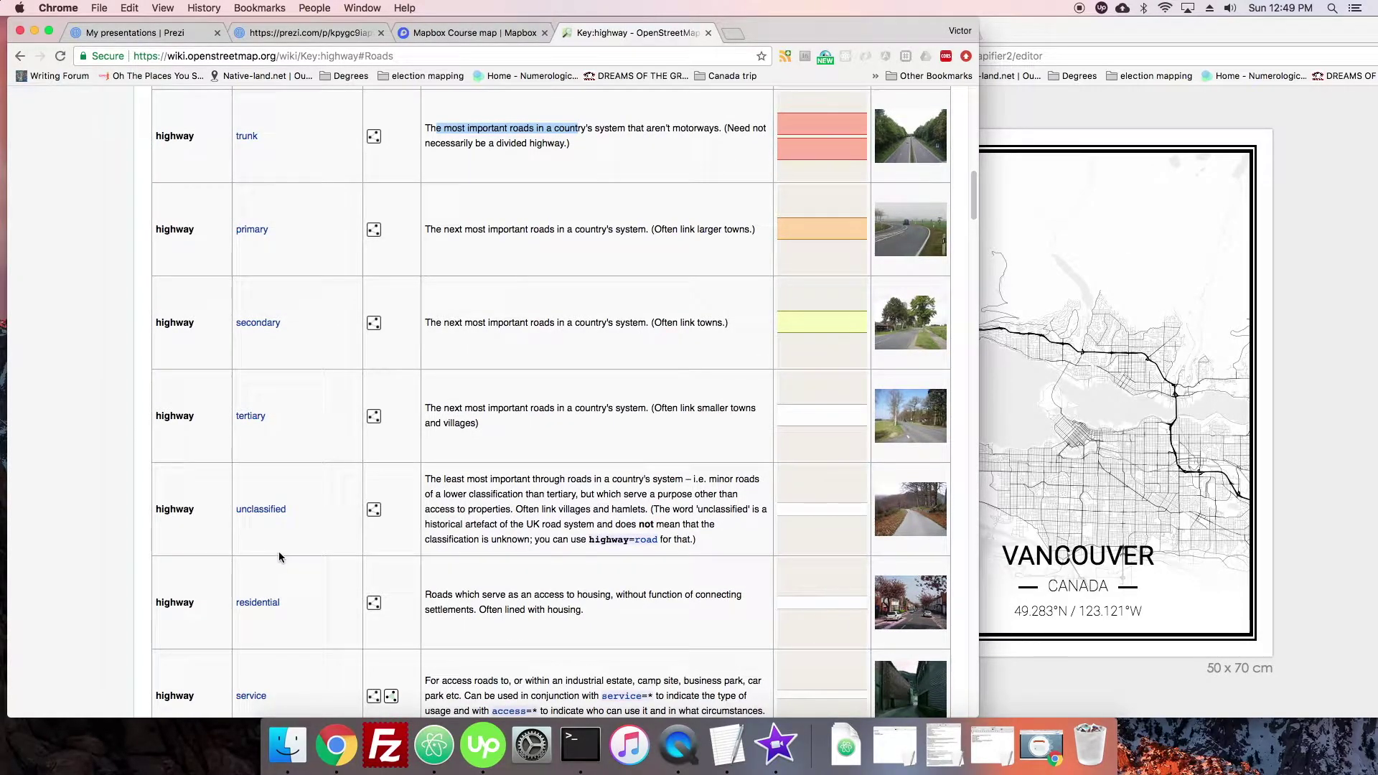
{"action": "scroll", "coordinate": [284, 545], "scroll_direction": "up", "scroll_amount": 1}
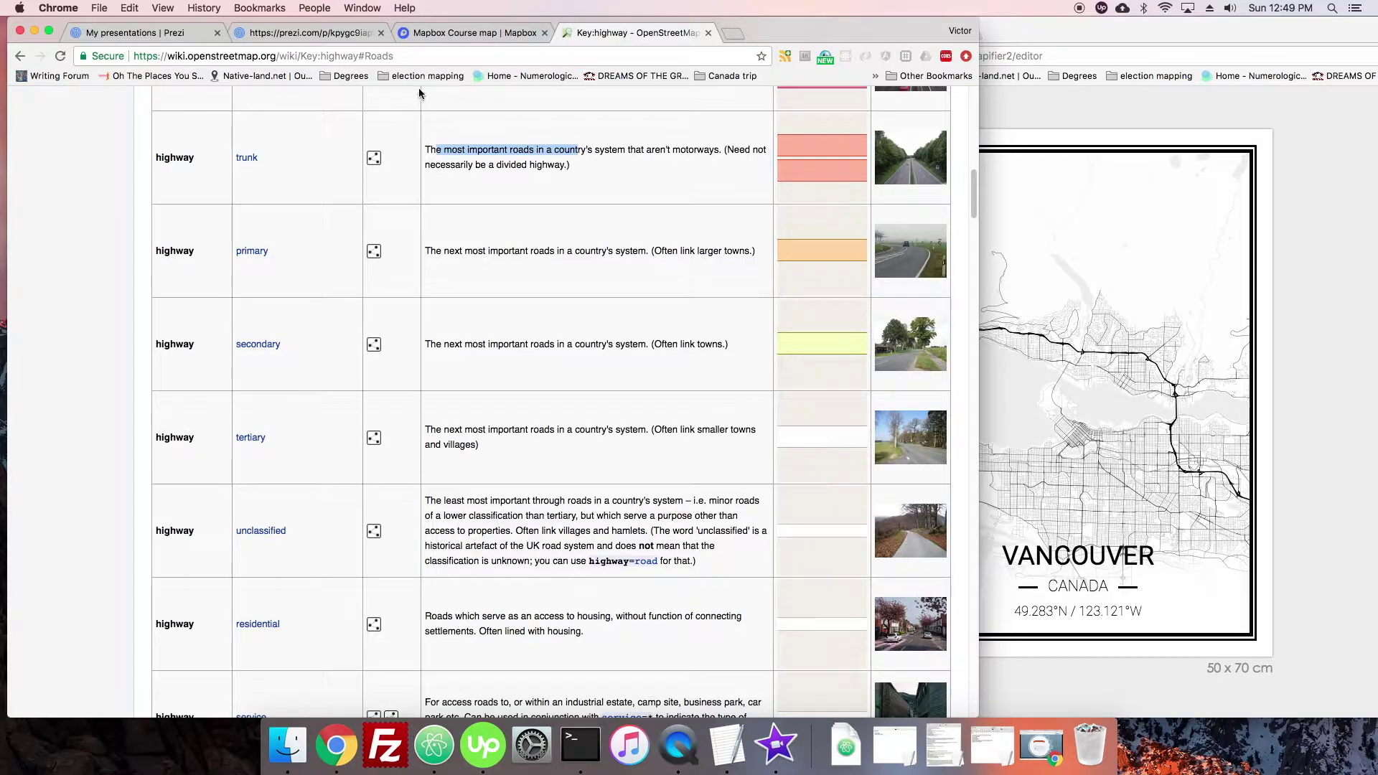
Step: Scroll further through the highway table, then return to the Mapbox Course map style
{"action": "left_click", "coordinate": [470, 33]}
{"action": "left_click", "coordinate": [635, 32]}
{"action": "scroll", "coordinate": [957, 419], "scroll_direction": "down", "scroll_amount": 20}
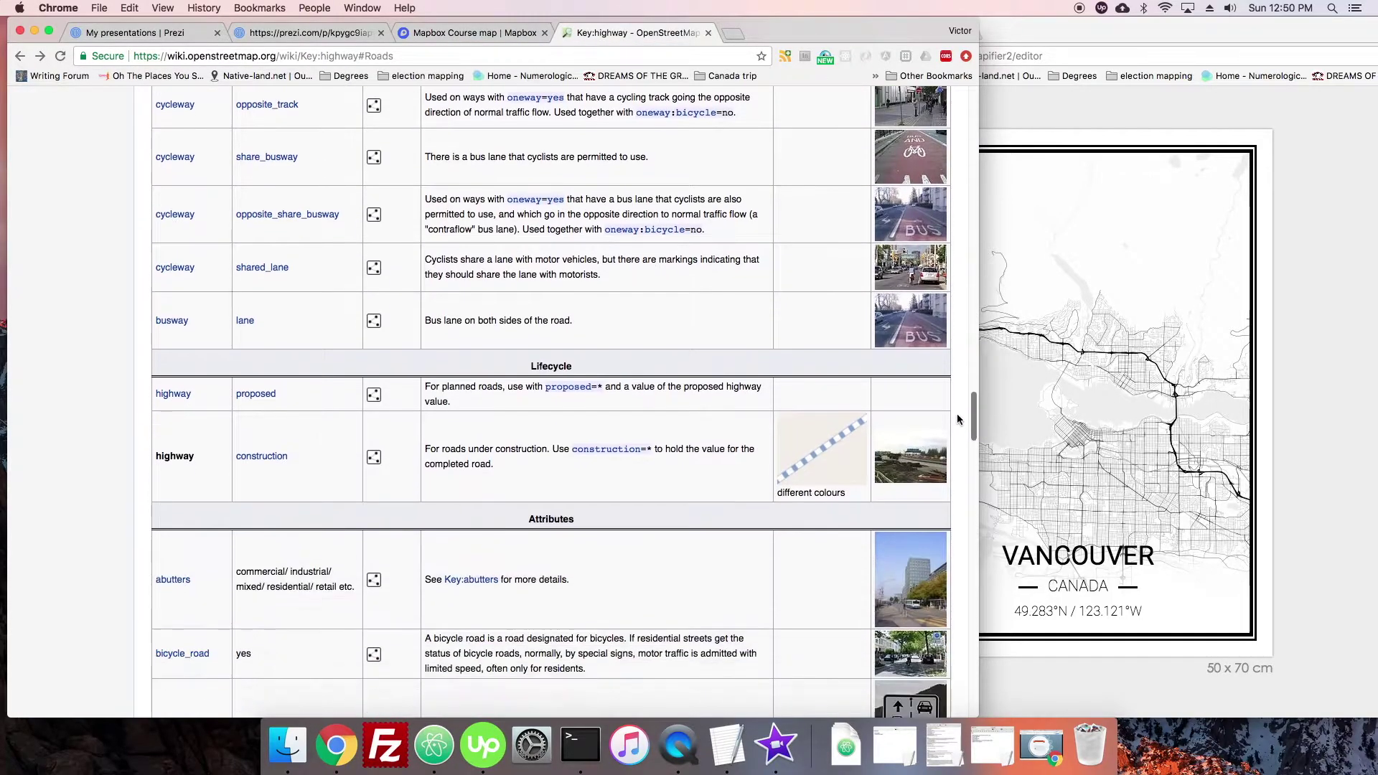
{"action": "scroll", "coordinate": [957, 419], "scroll_direction": "down", "scroll_amount": 10}
{"action": "left_click", "coordinate": [470, 33]}
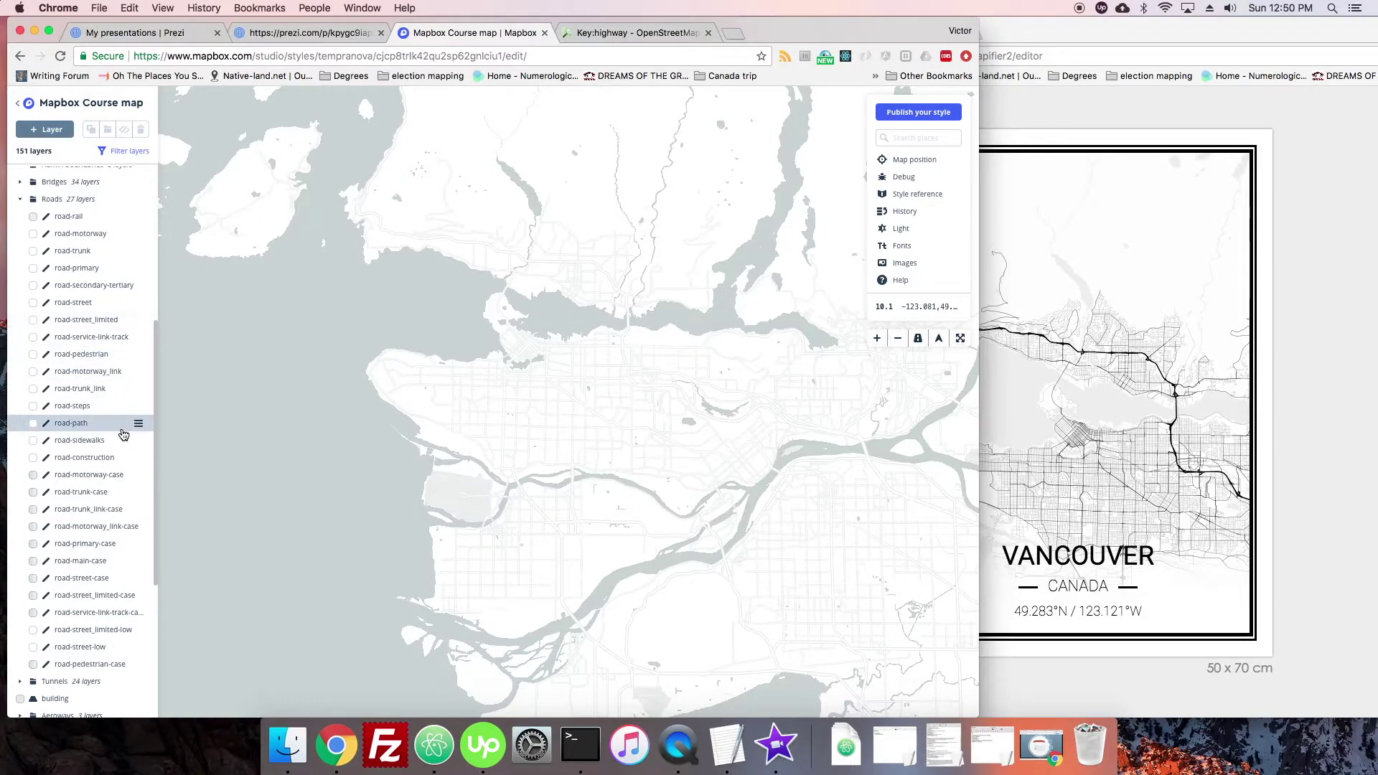
Step: Toggle road-sidewalks and road-pedestrian-case visibility to see what each draws
{"action": "scroll", "coordinate": [452, 366], "scroll_direction": "up", "scroll_amount": 5}
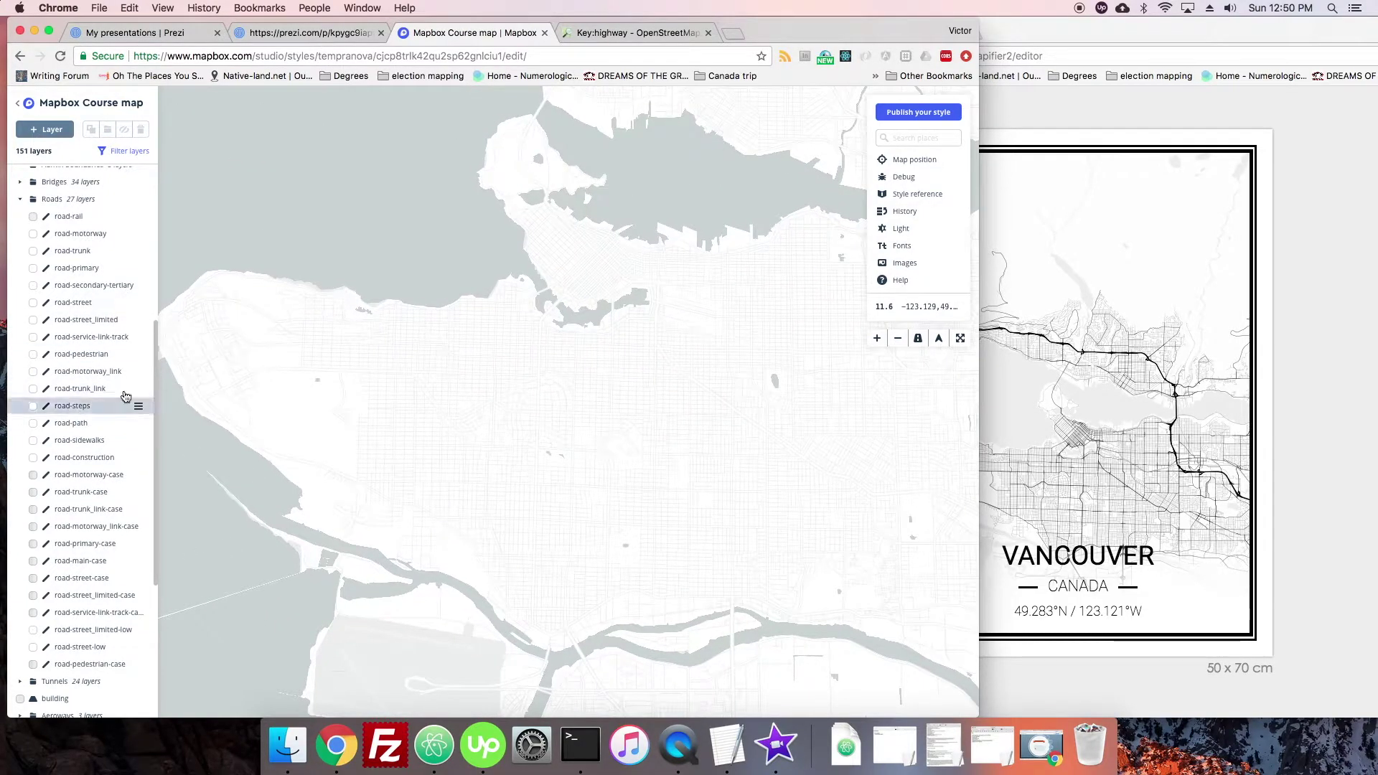
{"action": "left_click", "coordinate": [81, 440]}
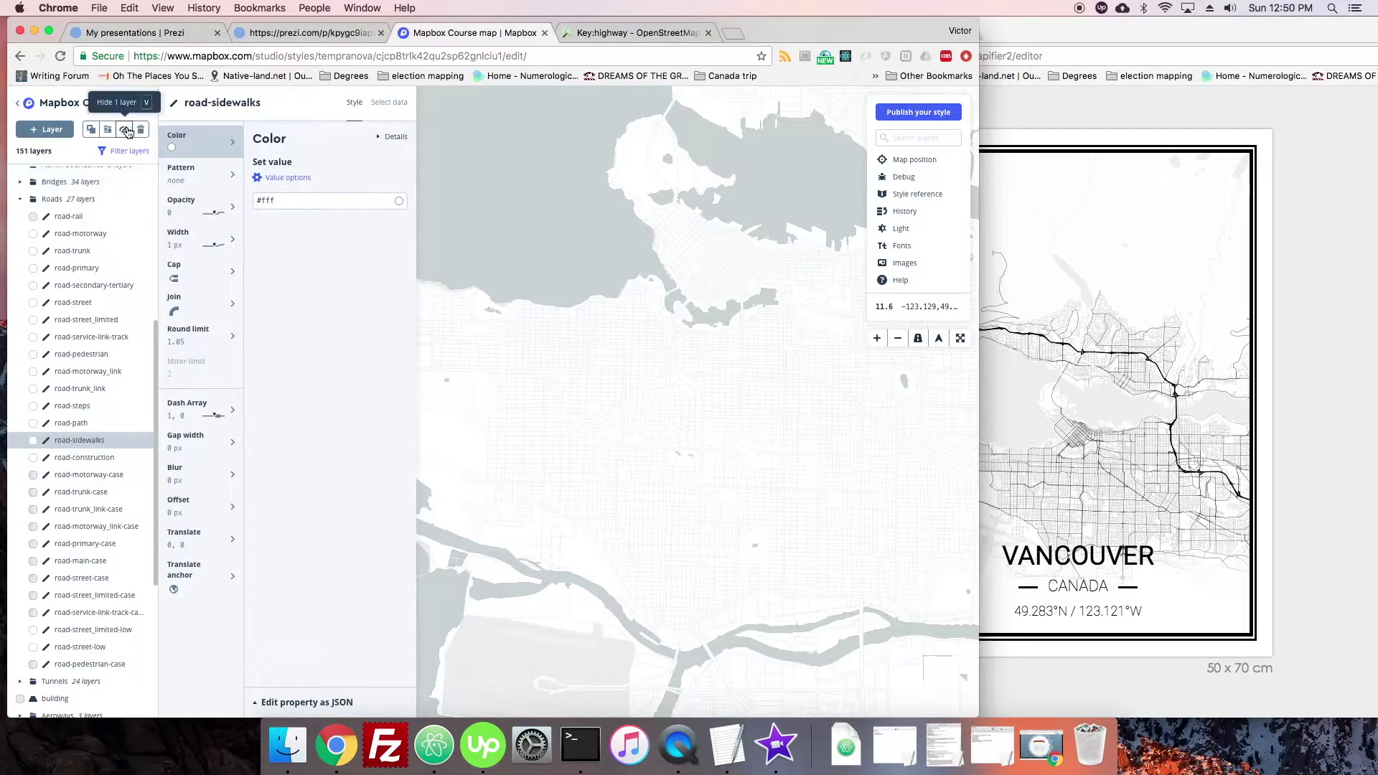
{"action": "left_click", "coordinate": [125, 130]}
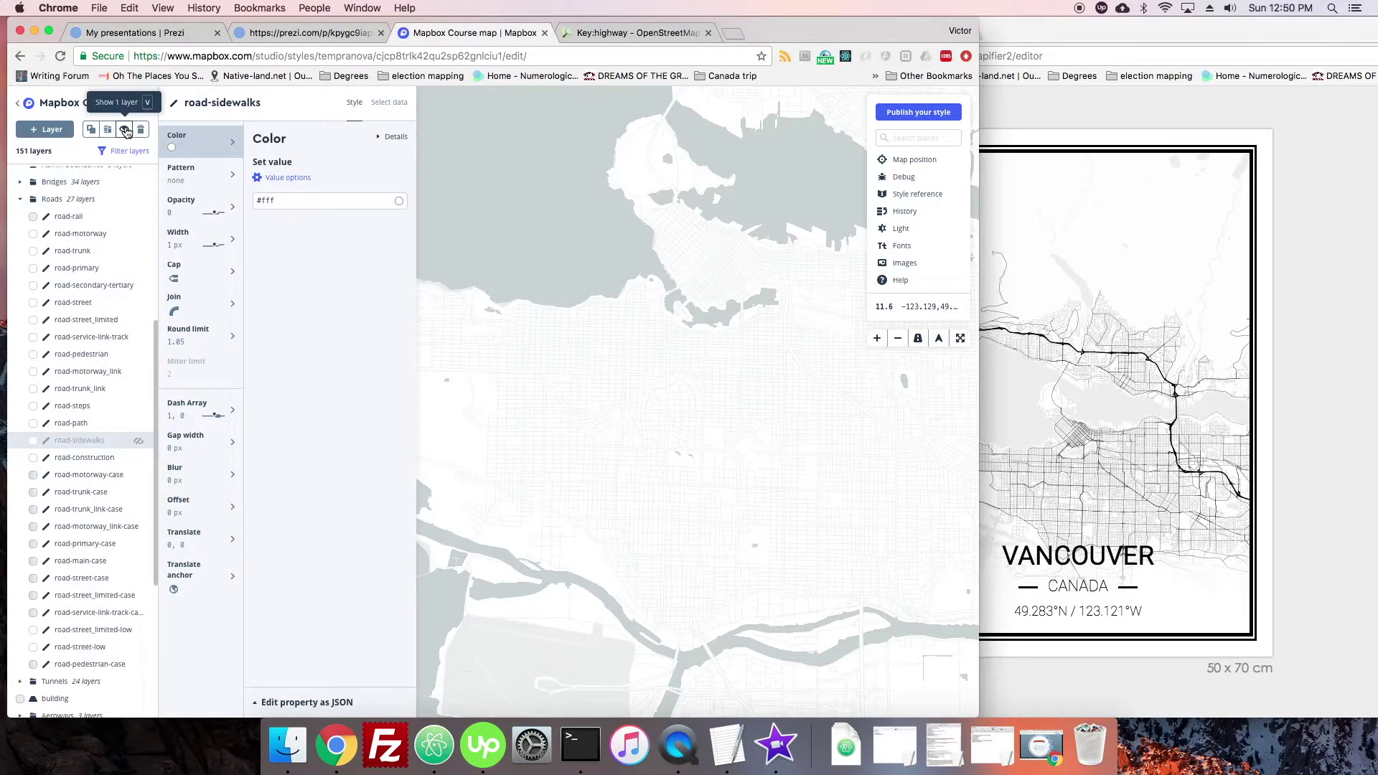
{"action": "left_click", "coordinate": [125, 130]}
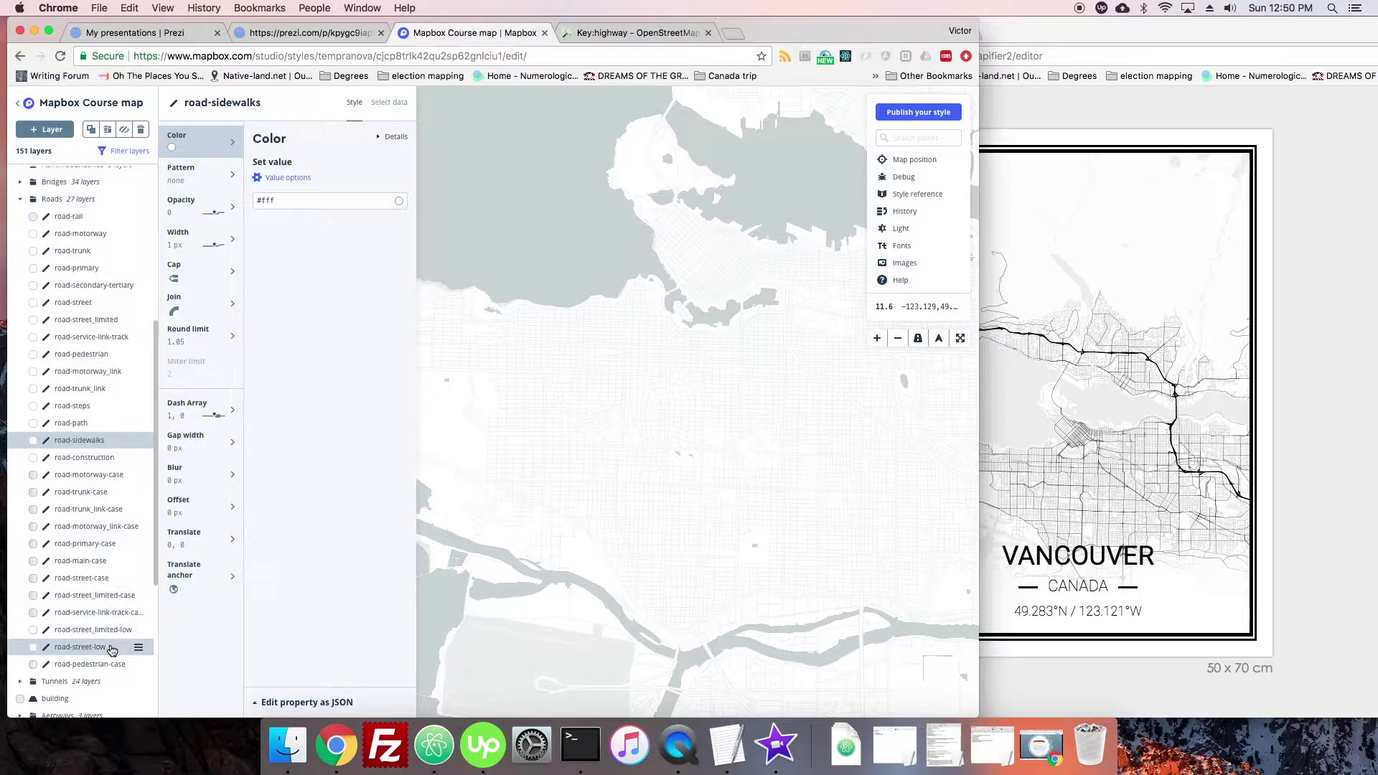
{"action": "left_click", "coordinate": [111, 648]}
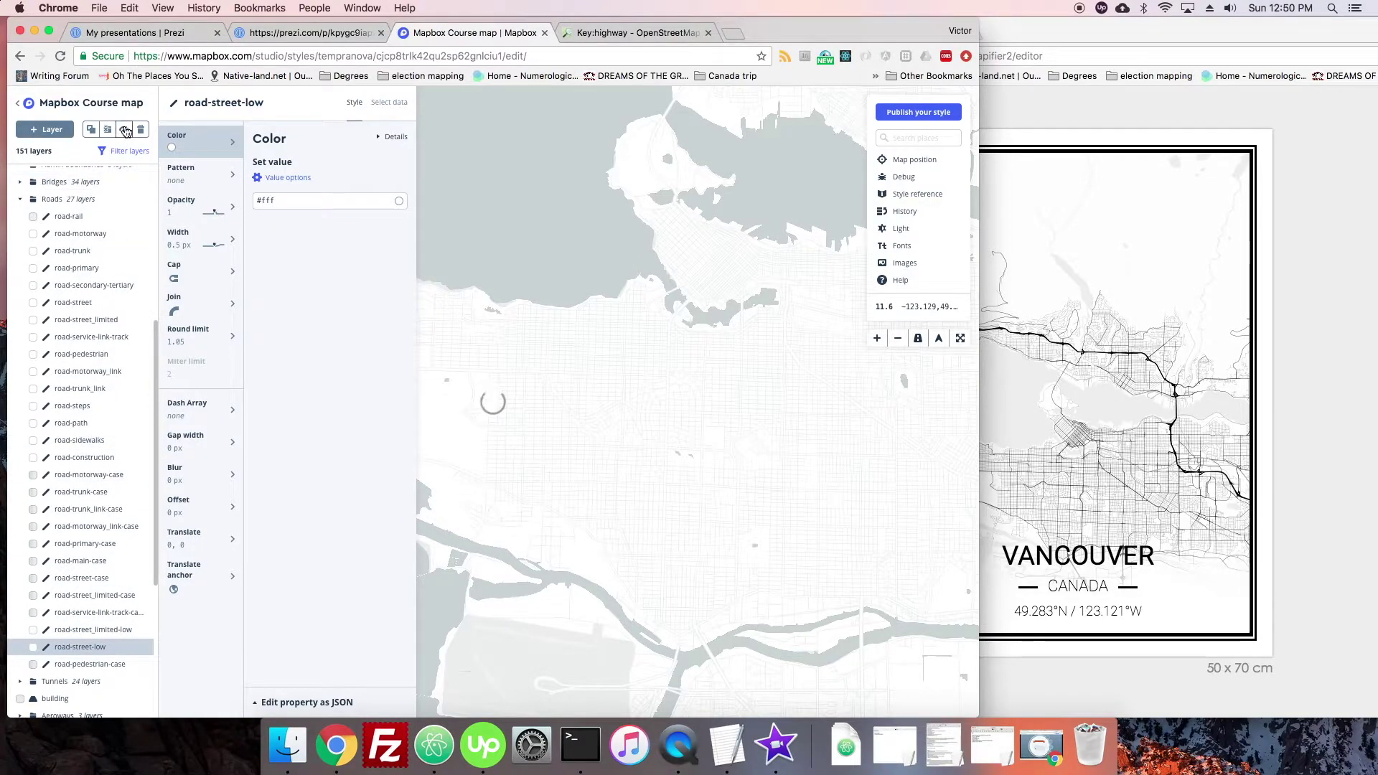
{"action": "left_click", "coordinate": [114, 664]}
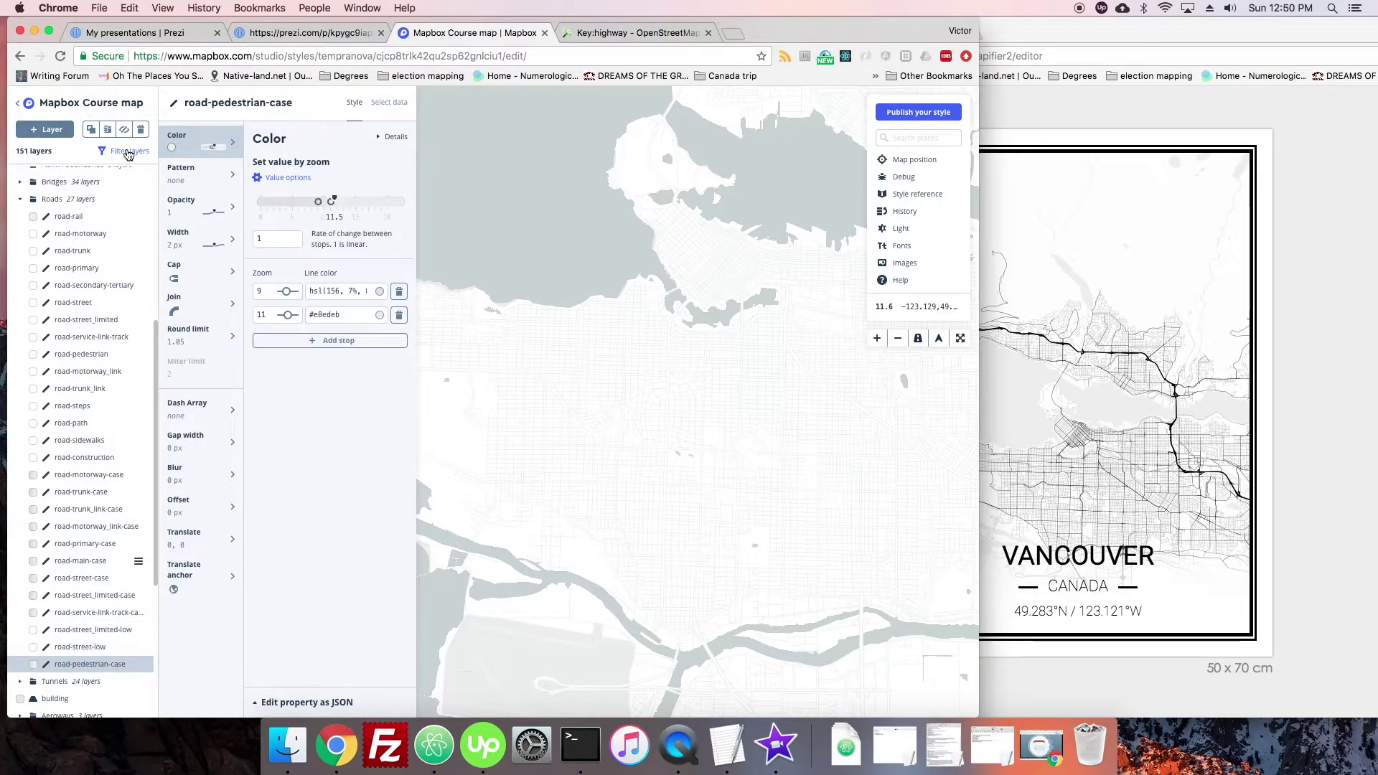
{"action": "left_click", "coordinate": [125, 130]}
{"action": "left_click", "coordinate": [124, 130]}
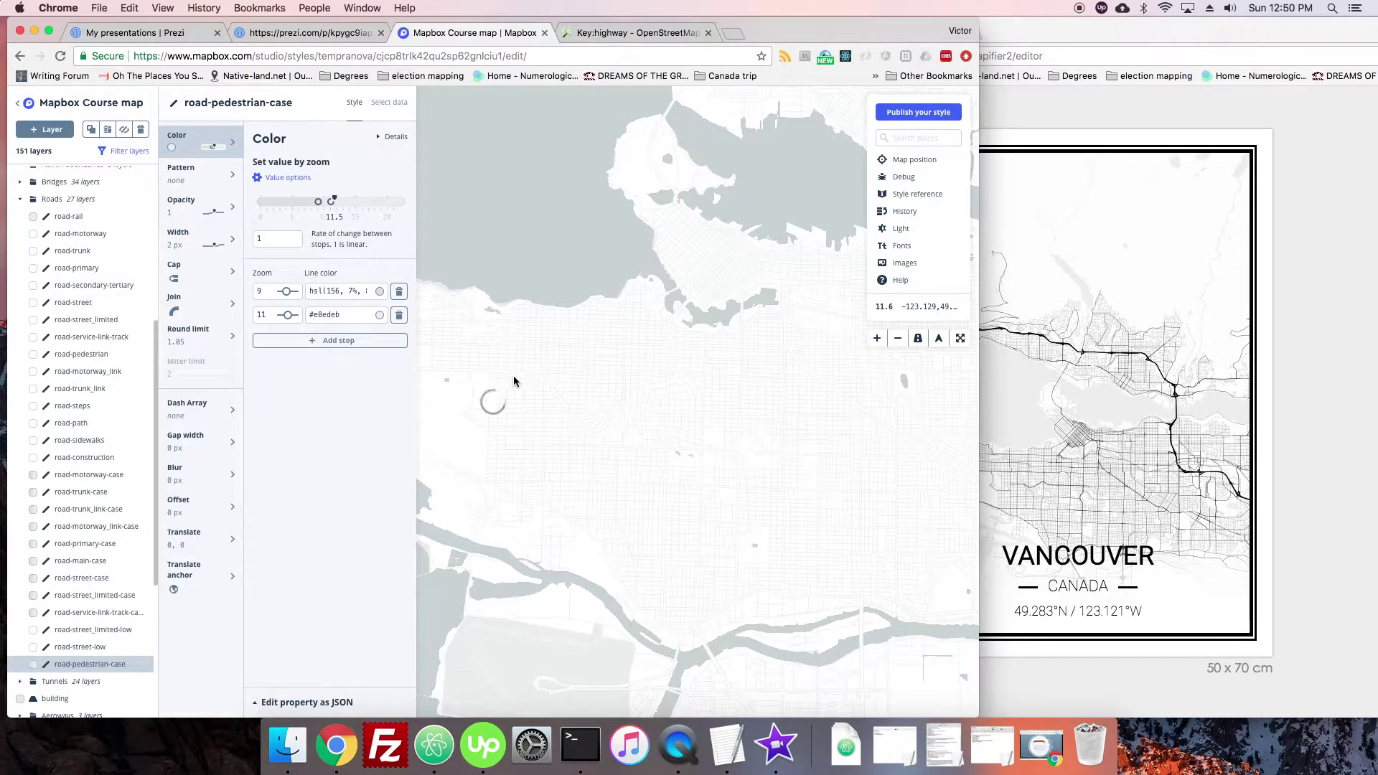
Step: Identify road-street-case at a street, open its style and toggle its visibility
{"action": "left_click", "coordinate": [537, 322]}
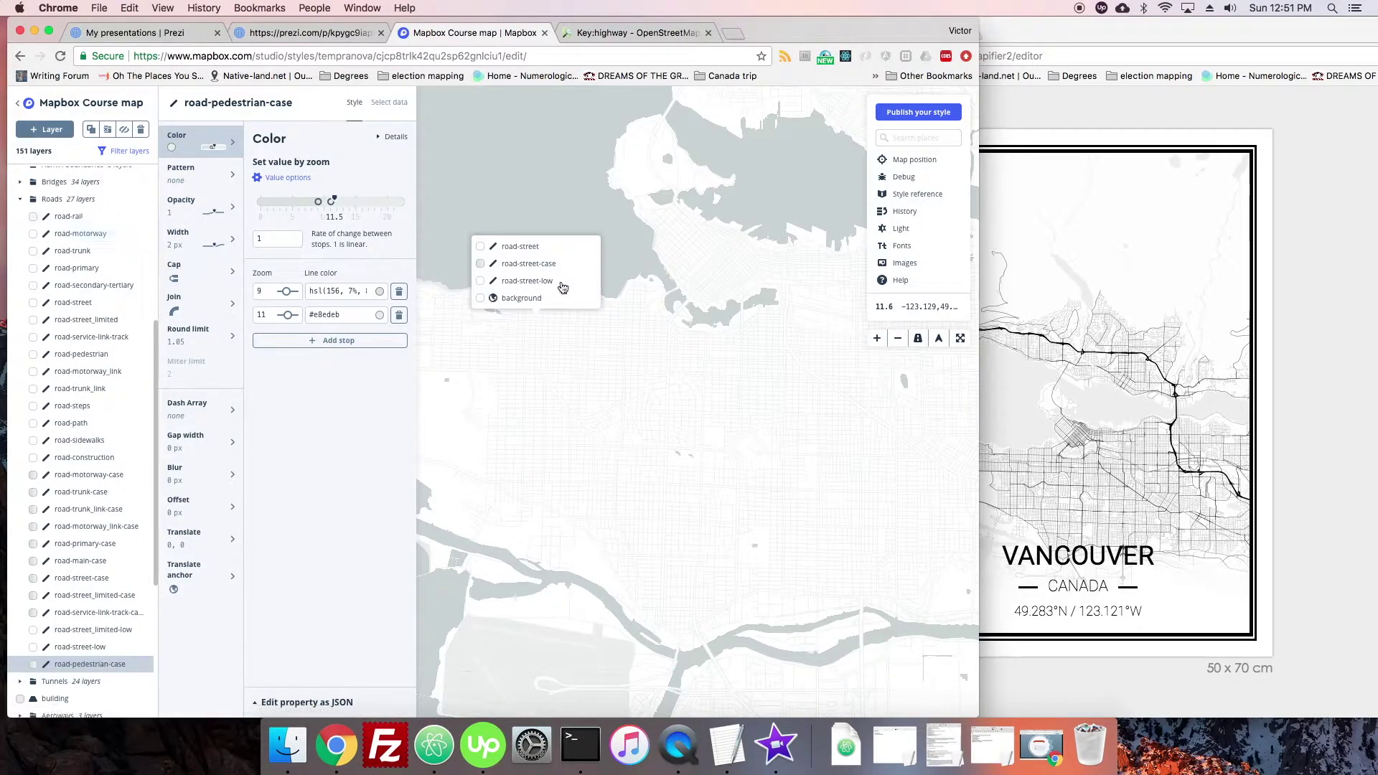
{"action": "left_click", "coordinate": [537, 264]}
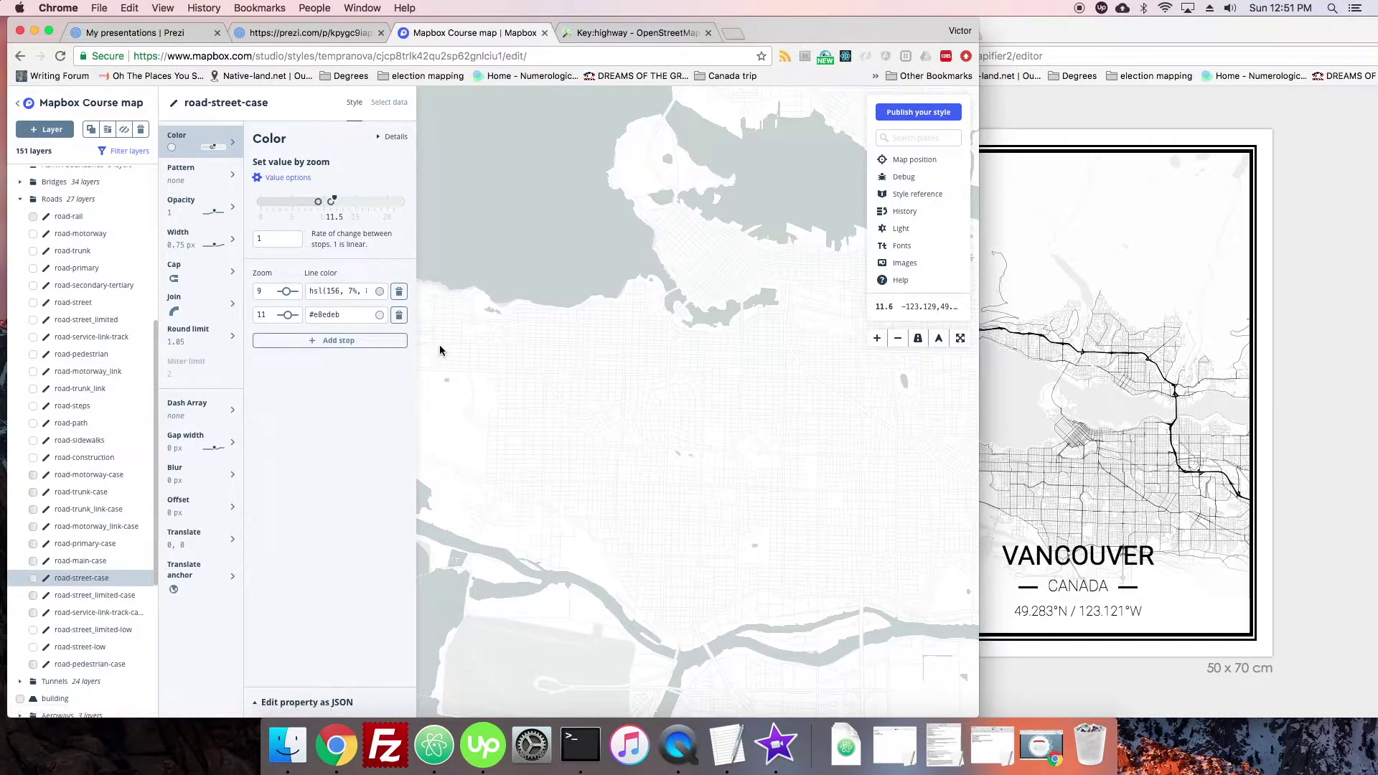
{"action": "left_click", "coordinate": [128, 135]}
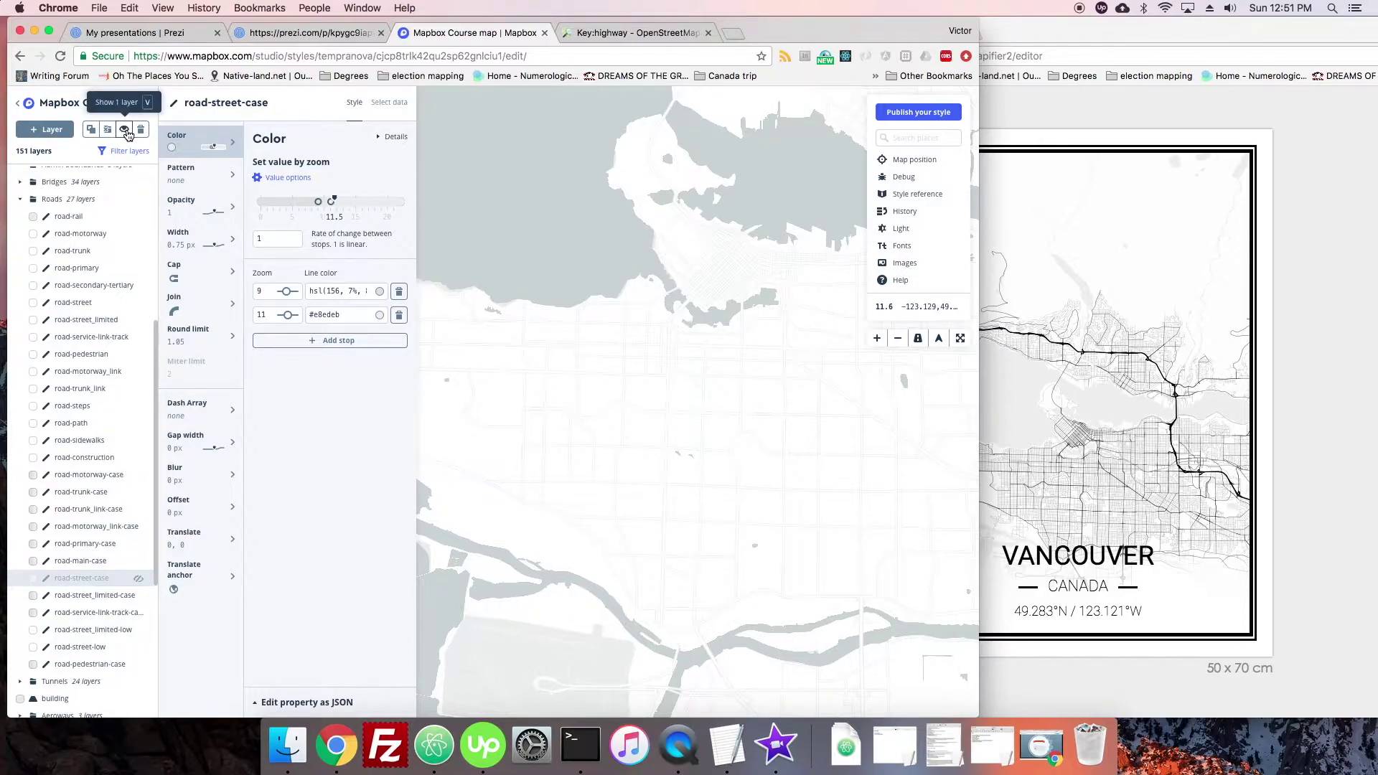
{"action": "left_click", "coordinate": [128, 135]}
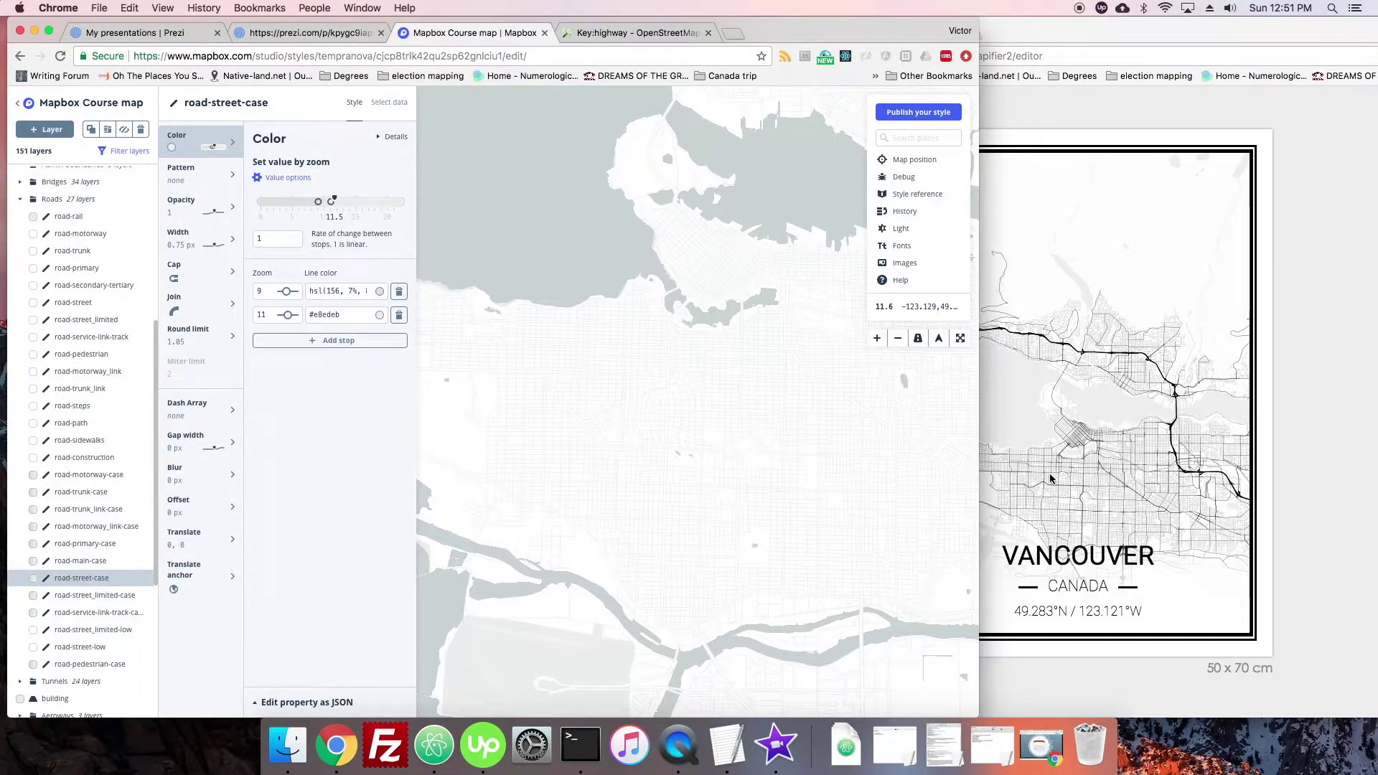
Step: Zoom the Mapify poster onto downtown Vancouver and the inlet, then return to Mapbox Studio
{"action": "left_click", "coordinate": [1067, 421]}
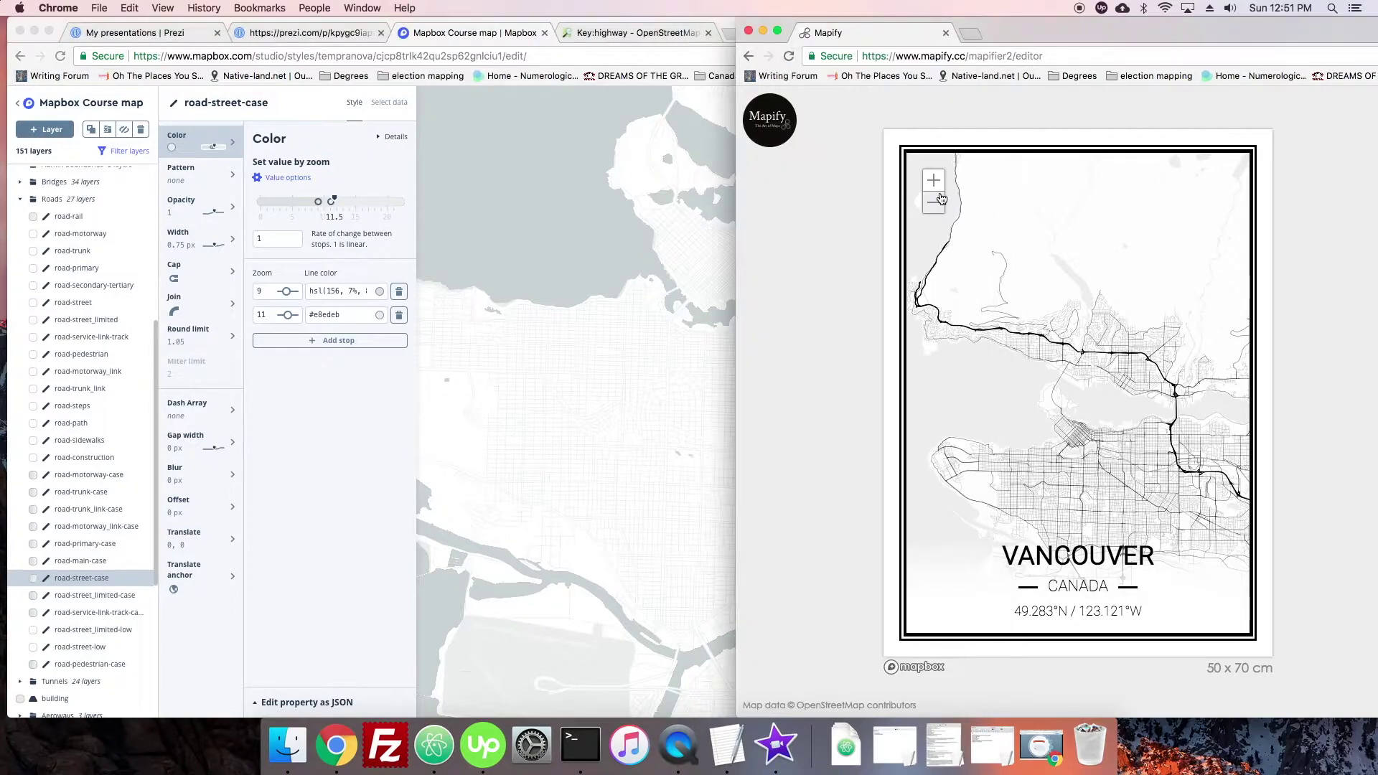
{"action": "left_click", "coordinate": [934, 180]}
{"action": "scroll", "coordinate": [1044, 387], "scroll_direction": "up", "scroll_amount": 5}
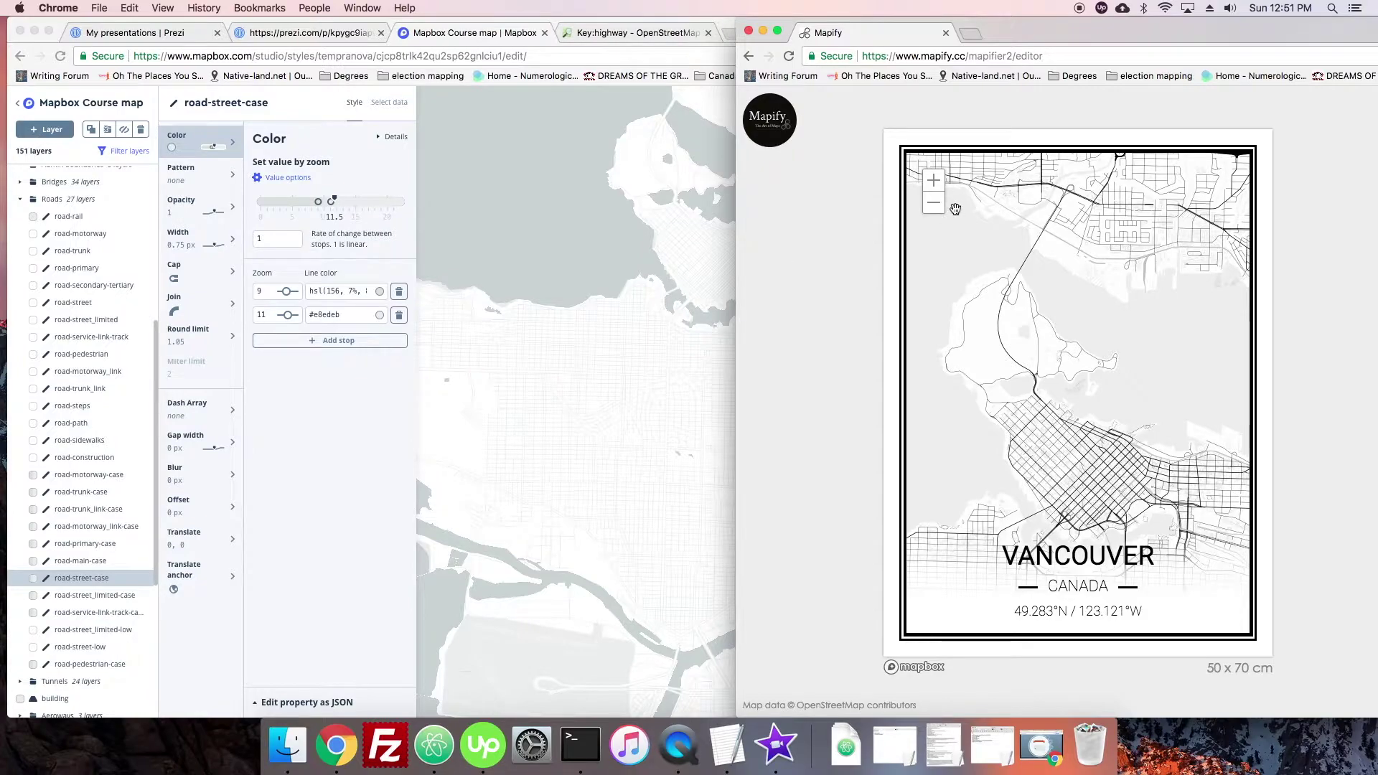
{"action": "scroll", "coordinate": [1008, 327], "scroll_direction": "down", "scroll_amount": 5}
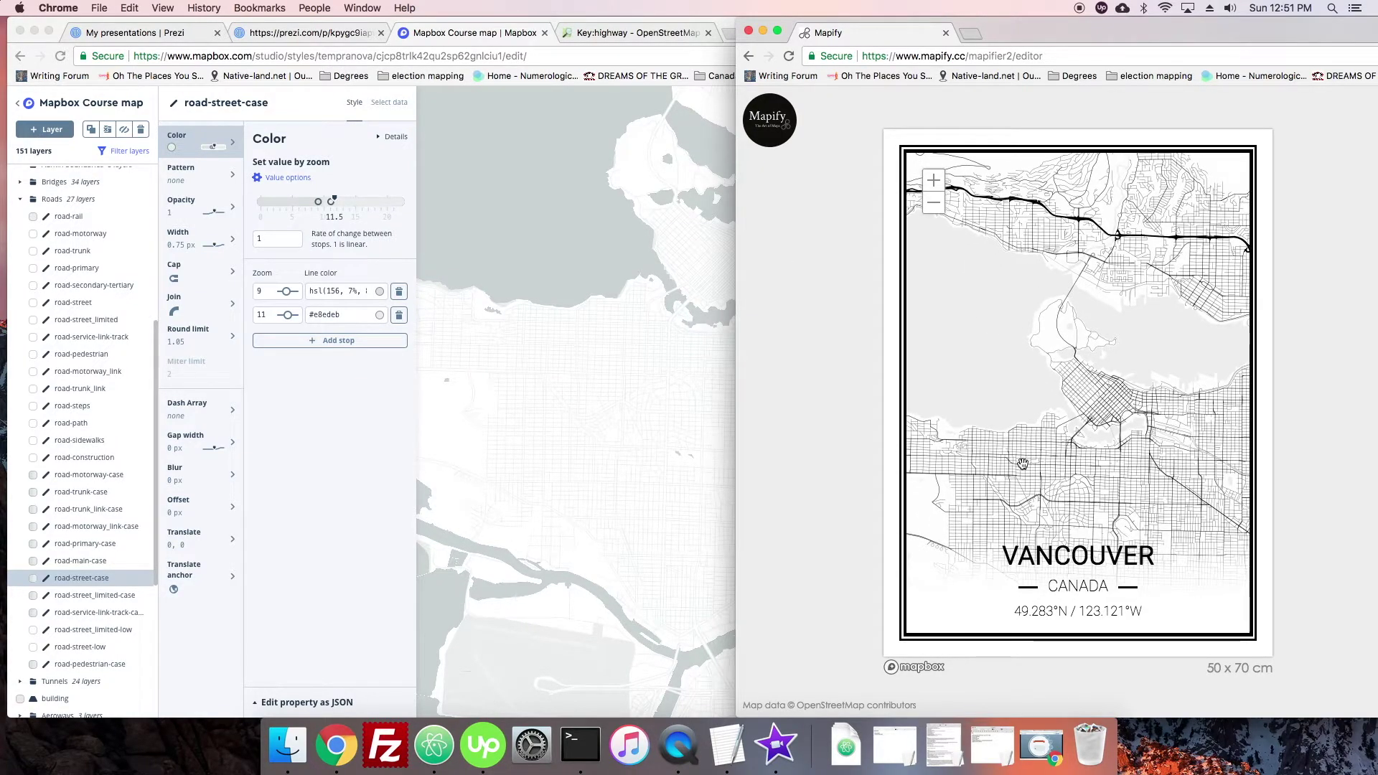
{"action": "left_click", "coordinate": [289, 372]}
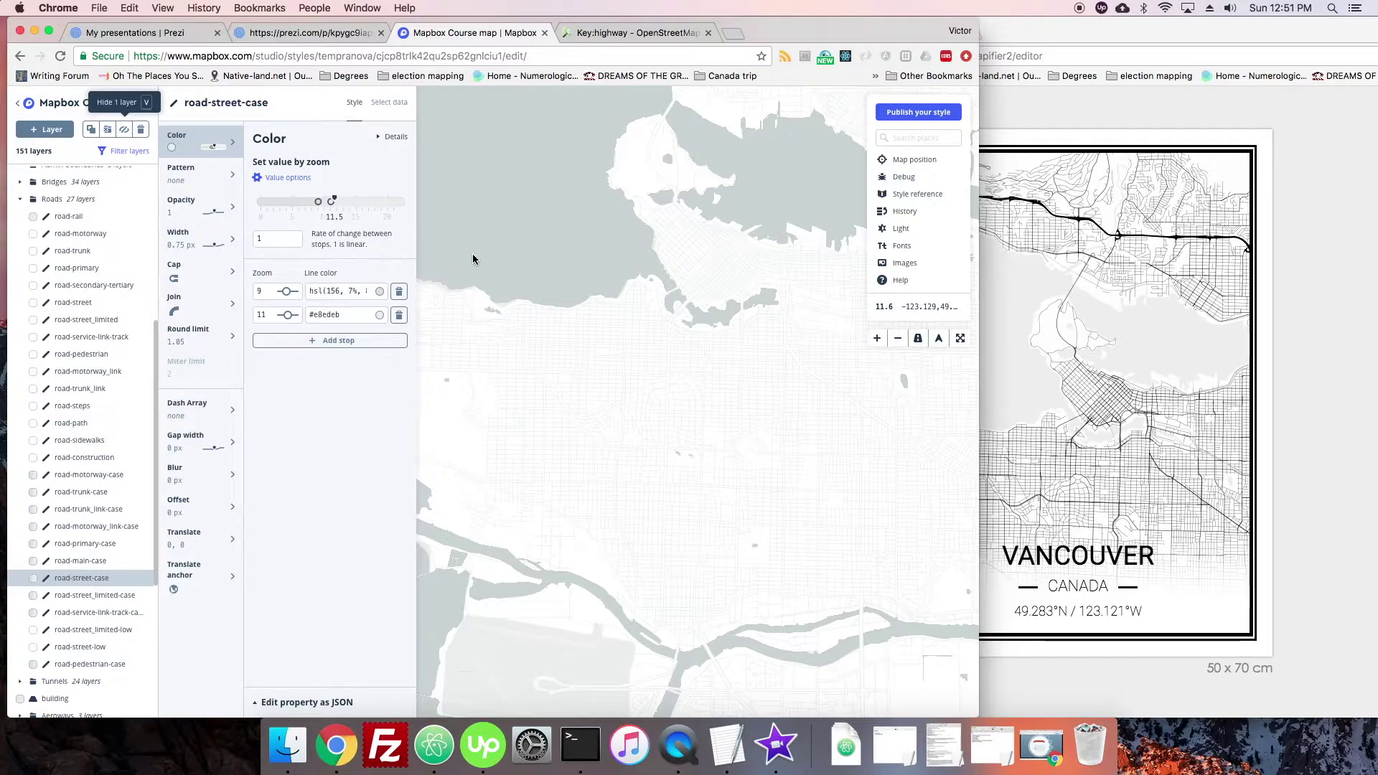
Step: Zoom the map out and back in while viewing road-street-case's zoom 9 and 11 colour stops
{"action": "scroll", "coordinate": [547, 391], "scroll_direction": "down", "scroll_amount": 2}
{"action": "scroll", "coordinate": [545, 391], "scroll_direction": "down", "scroll_amount": 3}
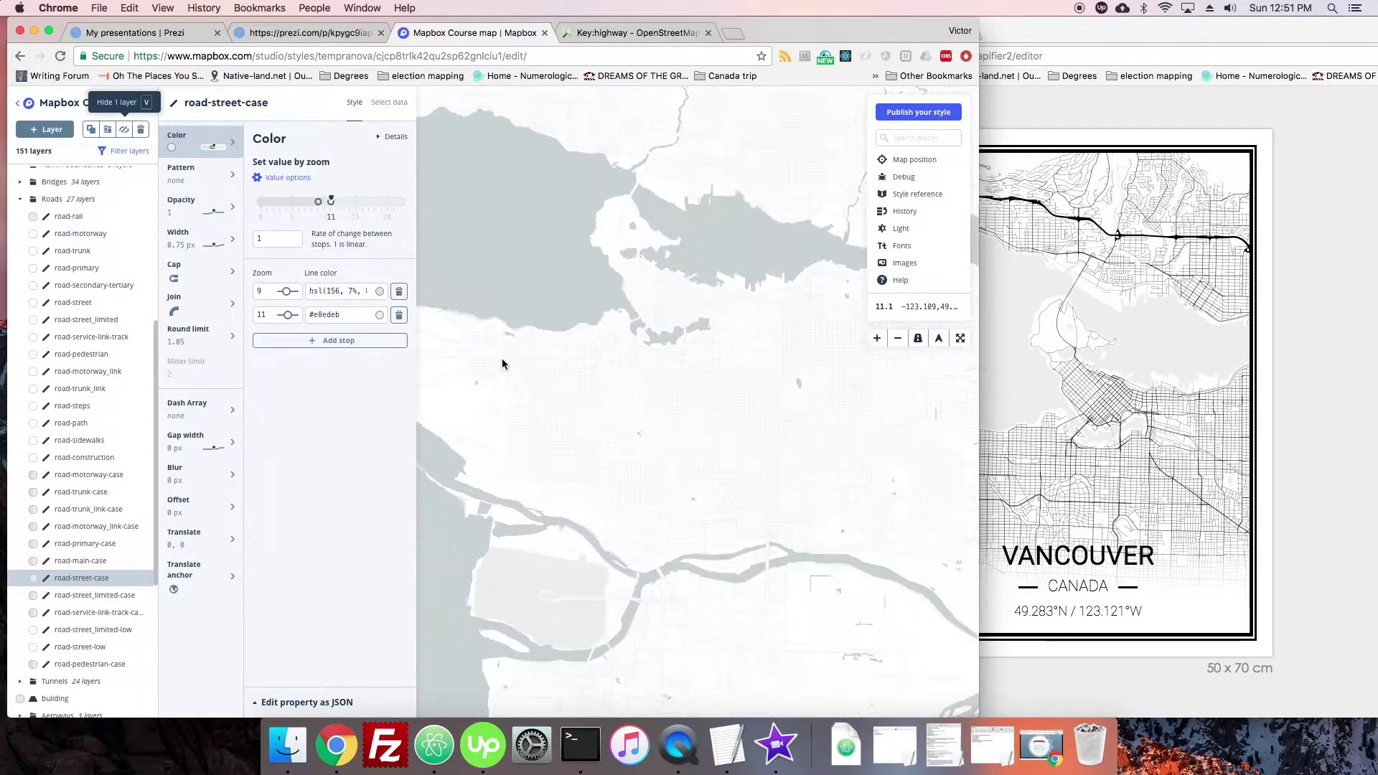
{"action": "scroll", "coordinate": [502, 371], "scroll_direction": "up", "scroll_amount": 5}
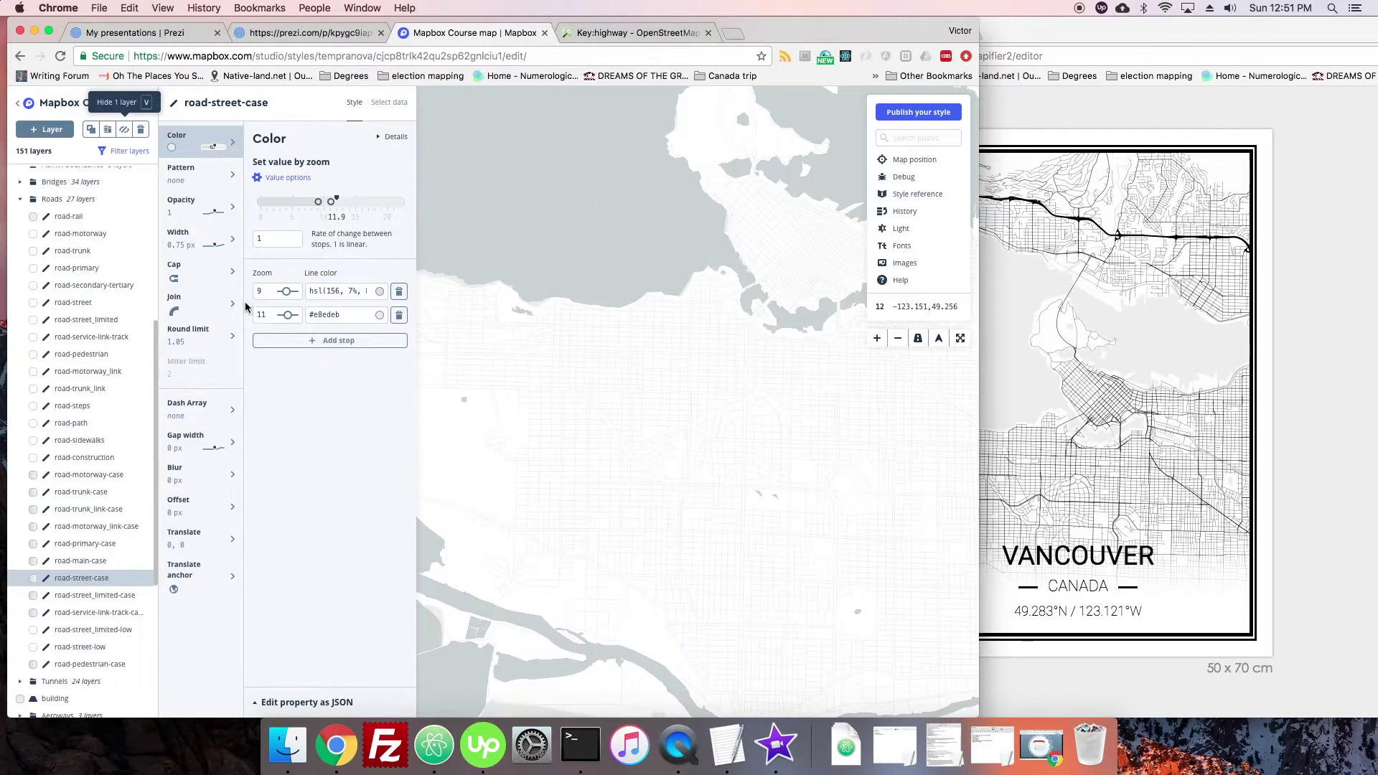
{"action": "scroll", "coordinate": [597, 447], "scroll_direction": "up", "scroll_amount": 4}
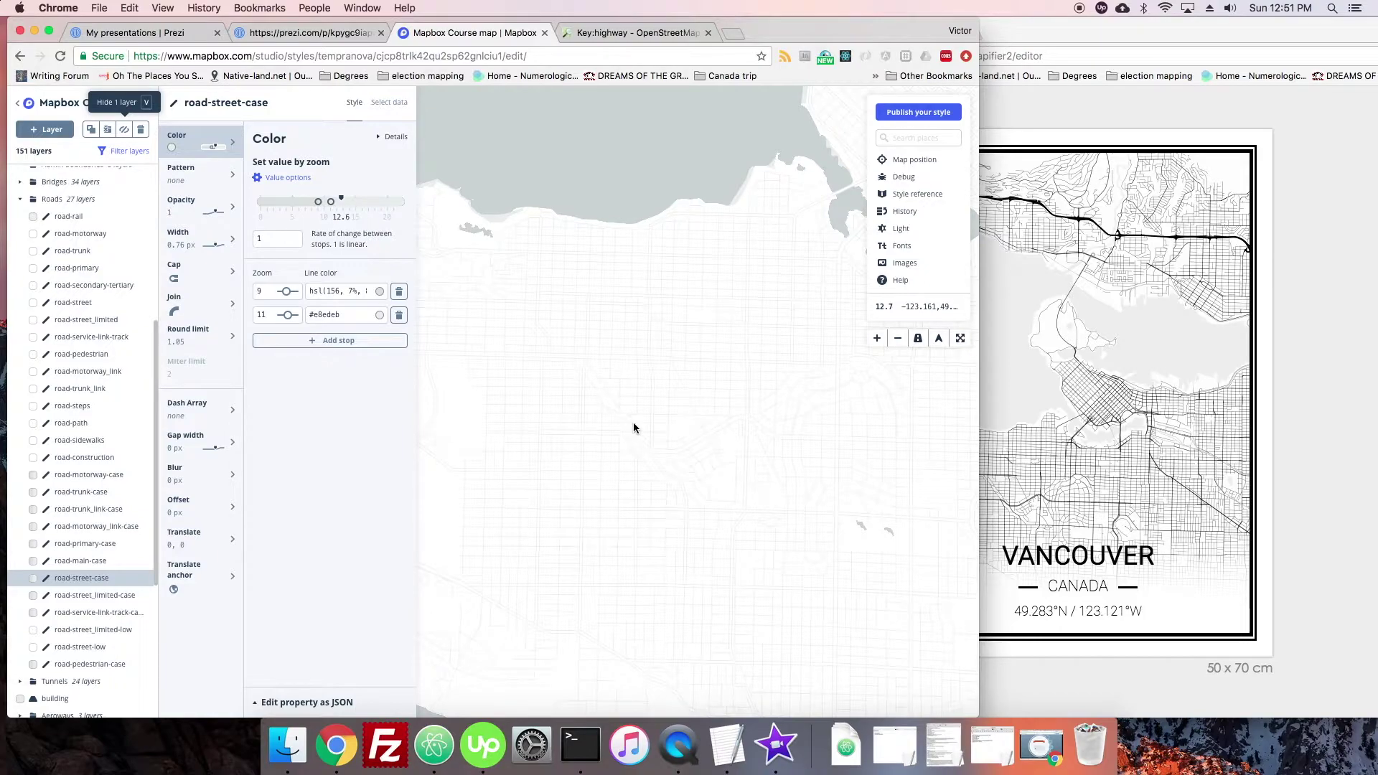
{"action": "scroll", "coordinate": [631, 443], "scroll_direction": "down", "scroll_amount": 12}
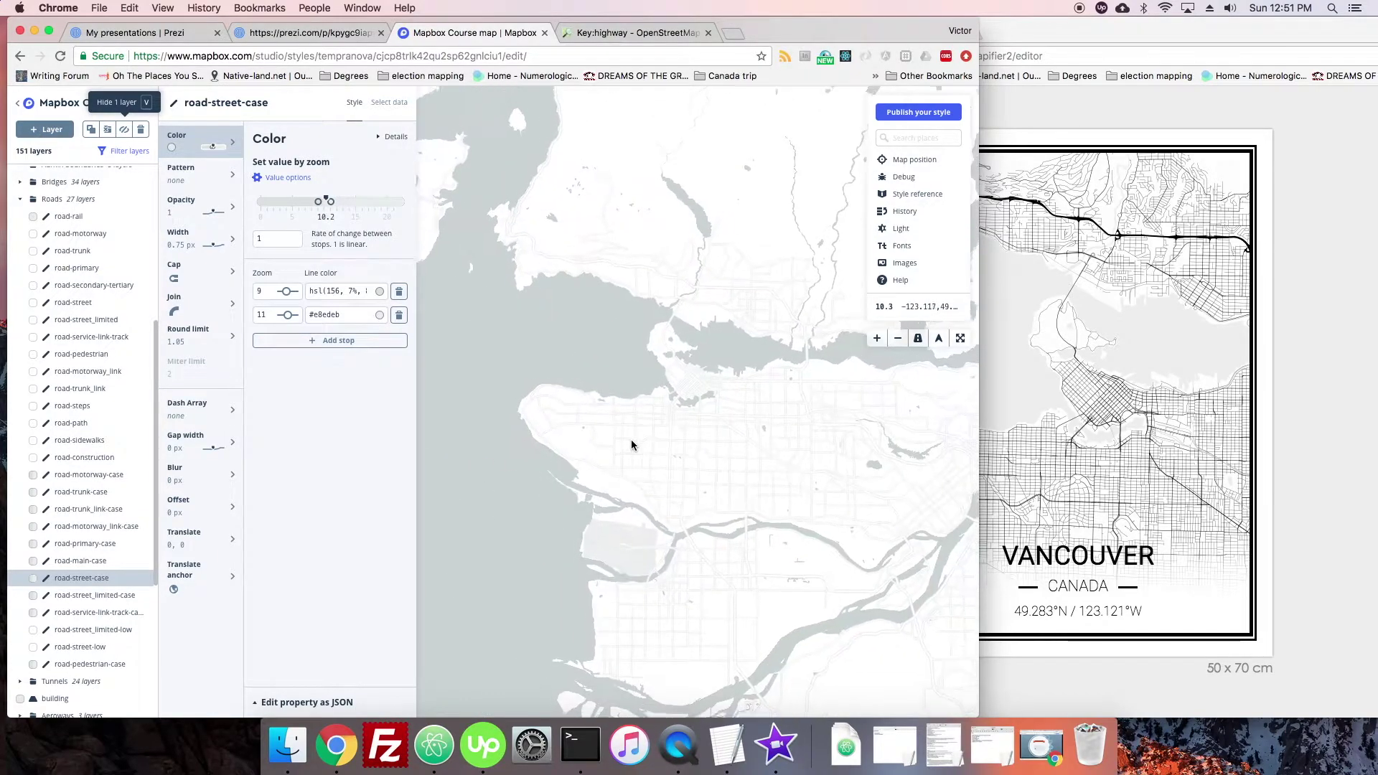
{"action": "scroll", "coordinate": [631, 441], "scroll_direction": "down", "scroll_amount": 10}
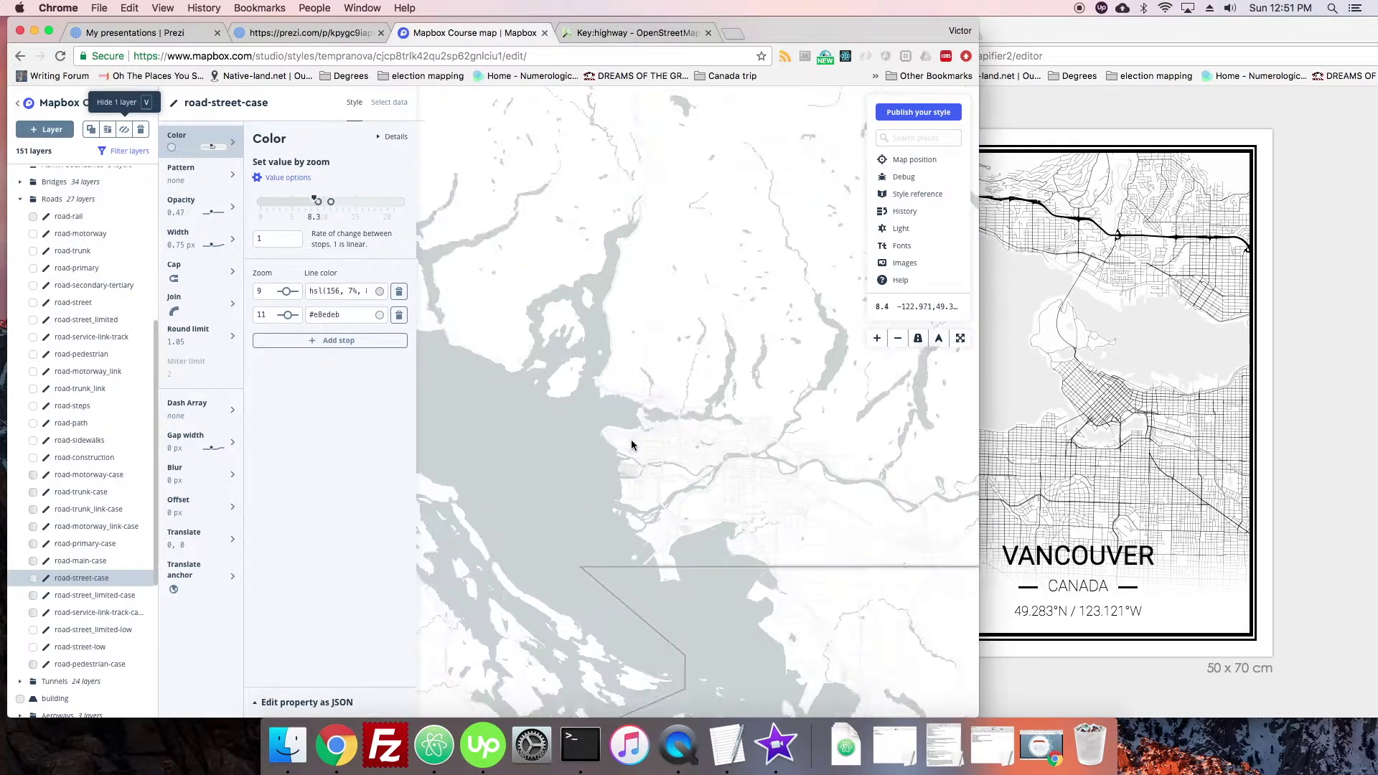
{"action": "scroll", "coordinate": [632, 442], "scroll_direction": "up", "scroll_amount": 19}
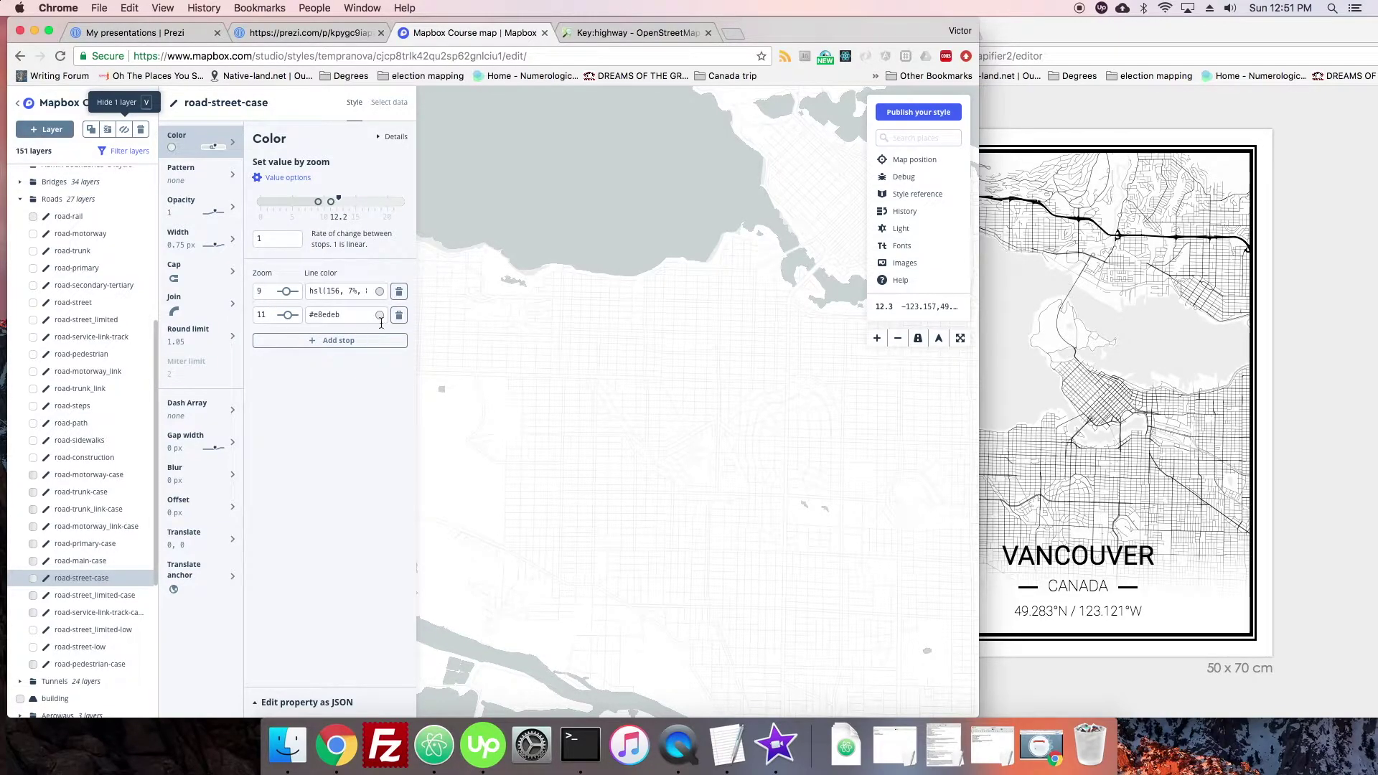
Step: Delete the zoom 11 stop and set road-street-case colour to solid black, hsl(0, 0%, 0%)
{"action": "left_click", "coordinate": [271, 313]}
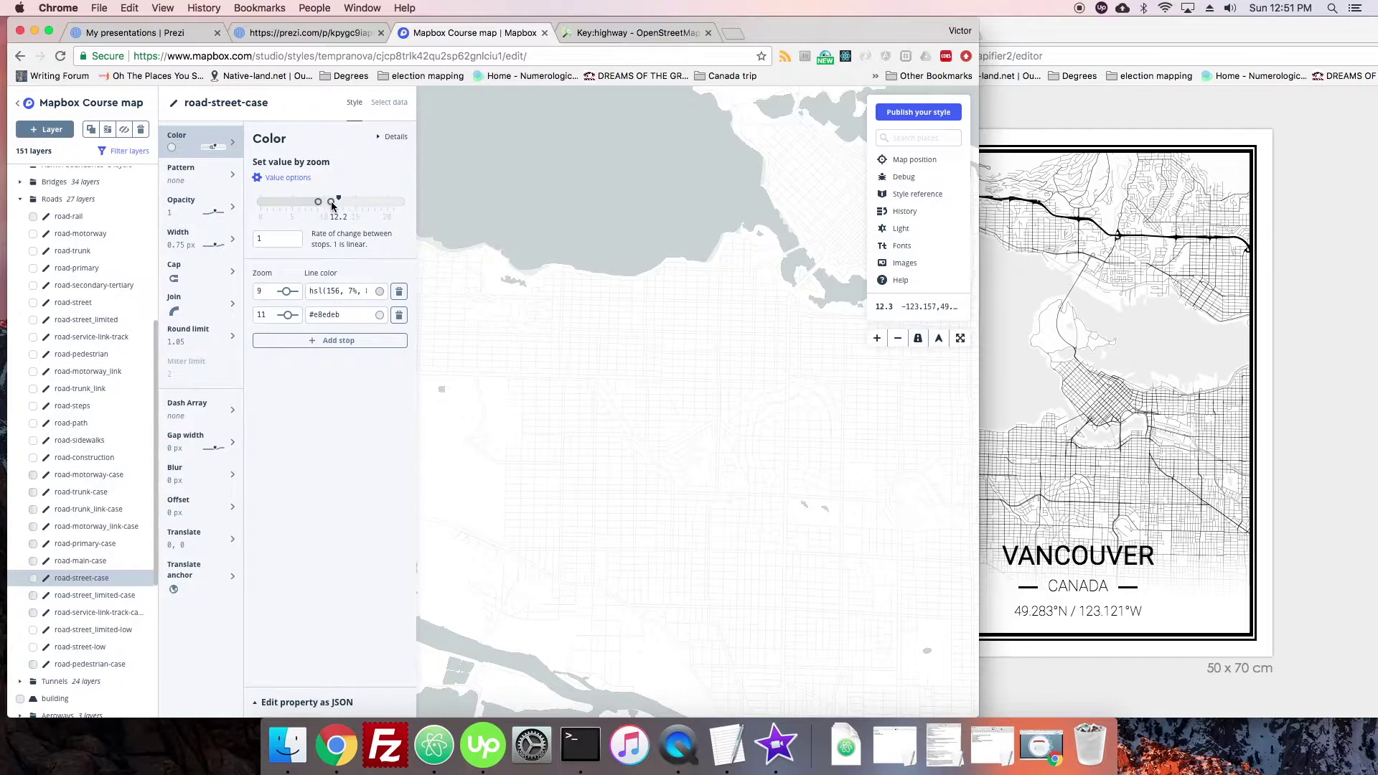
{"action": "double_click", "coordinate": [261, 290]}
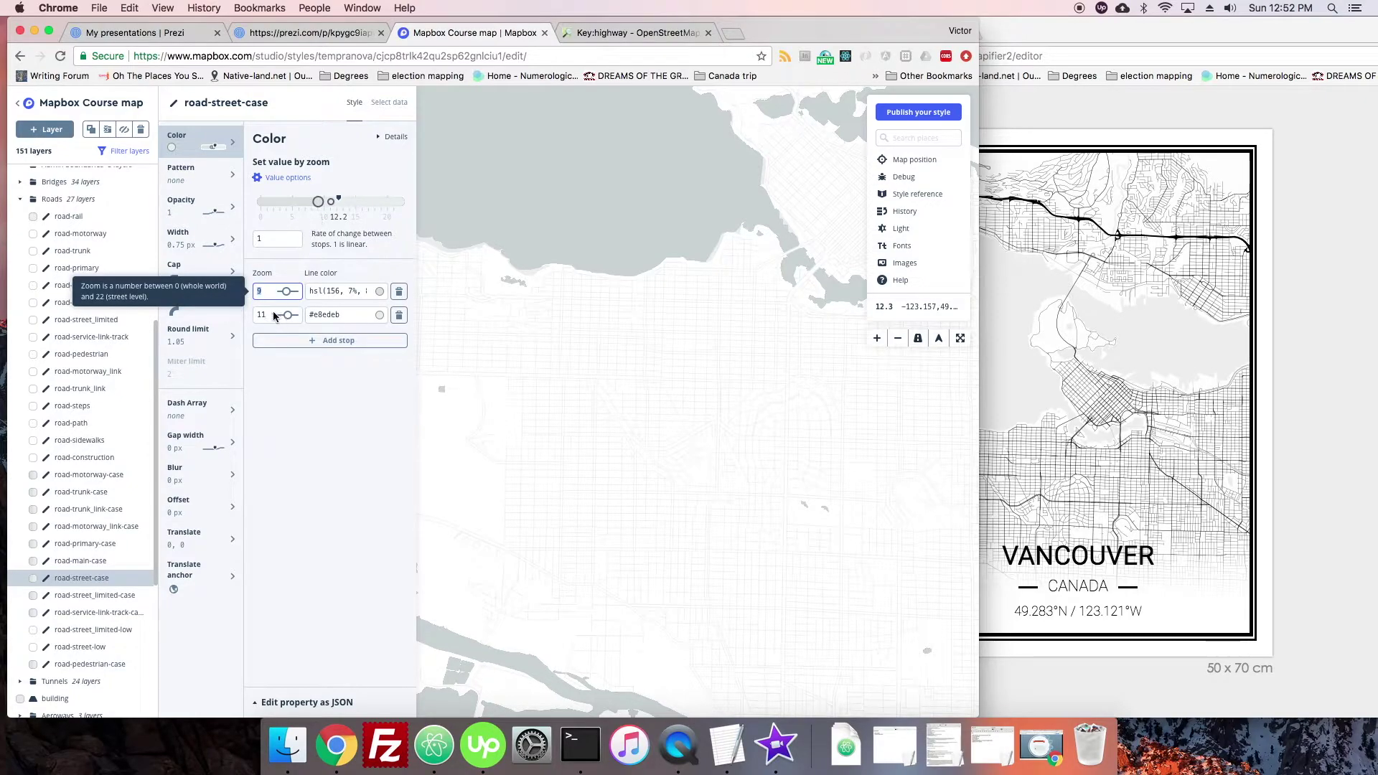
{"action": "left_click", "coordinate": [399, 315]}
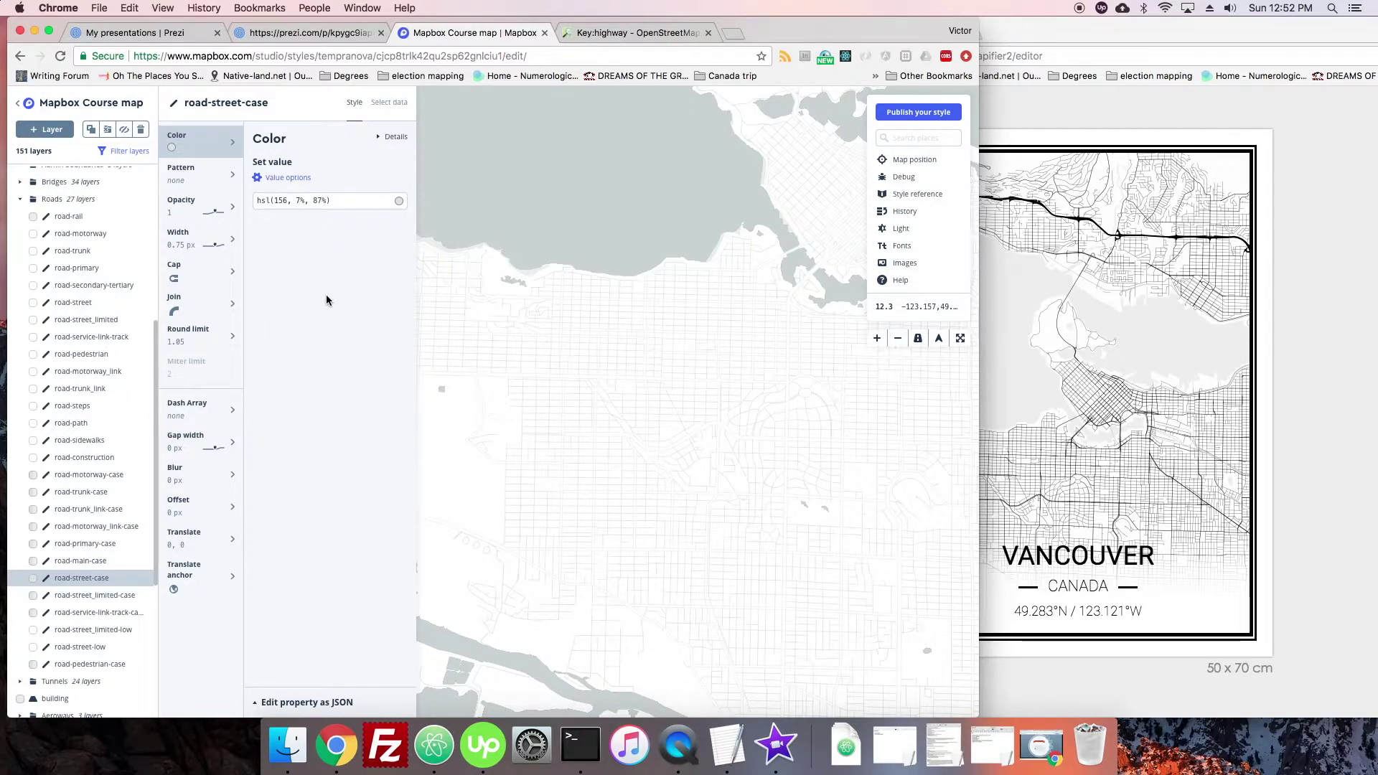
{"action": "left_click", "coordinate": [312, 200]}
{"action": "mouse_move", "coordinate": [464, 303]}
{"action": "left_mouse_down"}
{"action": "mouse_move", "coordinate": [363, 407]}
{"action": "mouse_move", "coordinate": [342, 458]}
{"action": "left_mouse_up"}
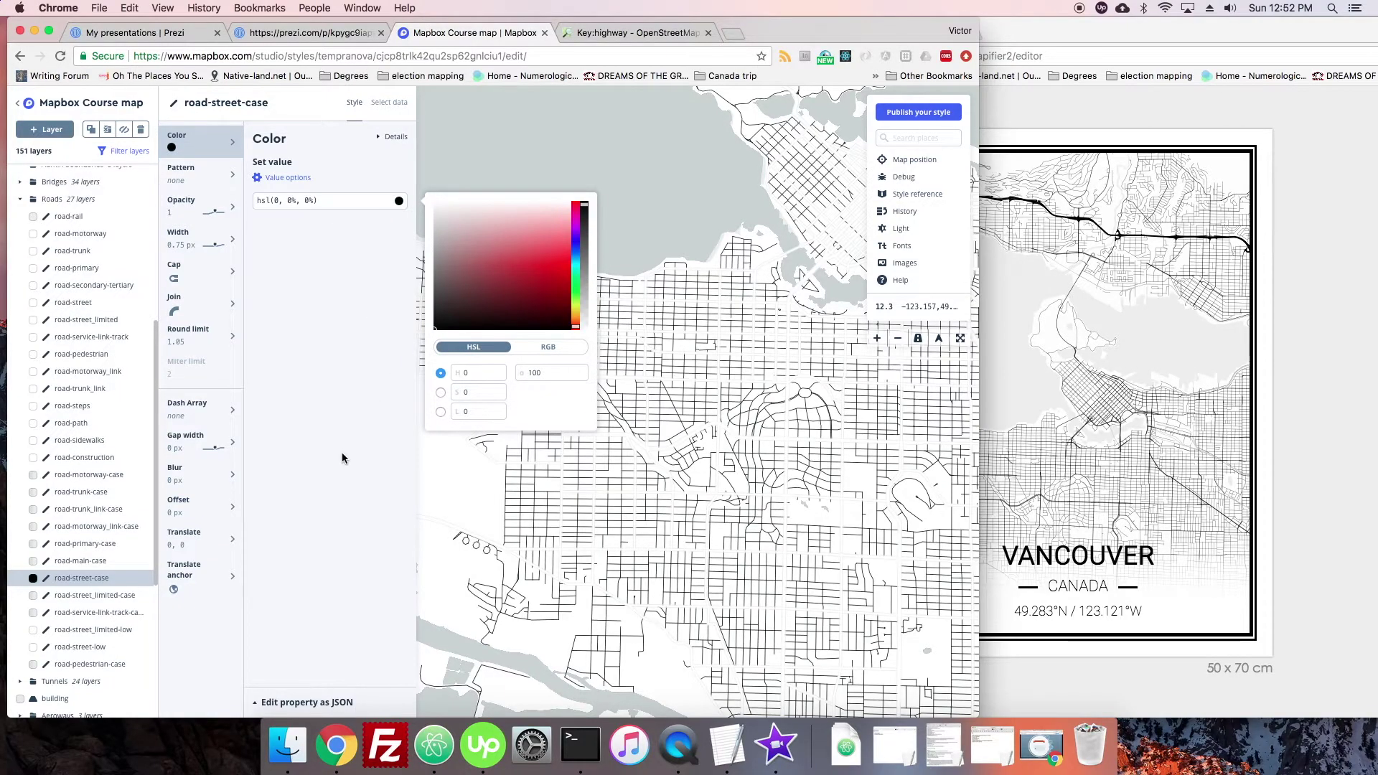
{"action": "left_click", "coordinate": [309, 363]}
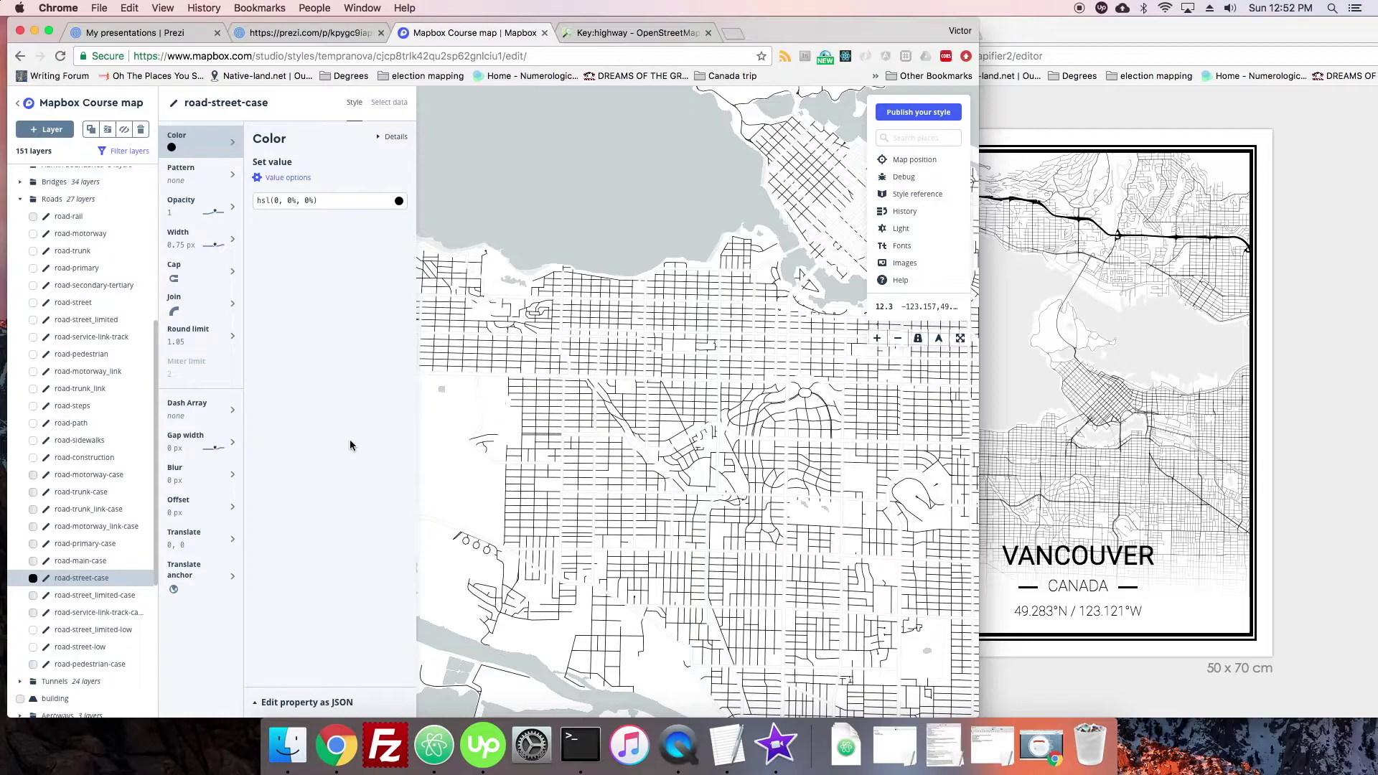
{"action": "scroll", "coordinate": [582, 432], "scroll_direction": "down", "scroll_amount": 3}
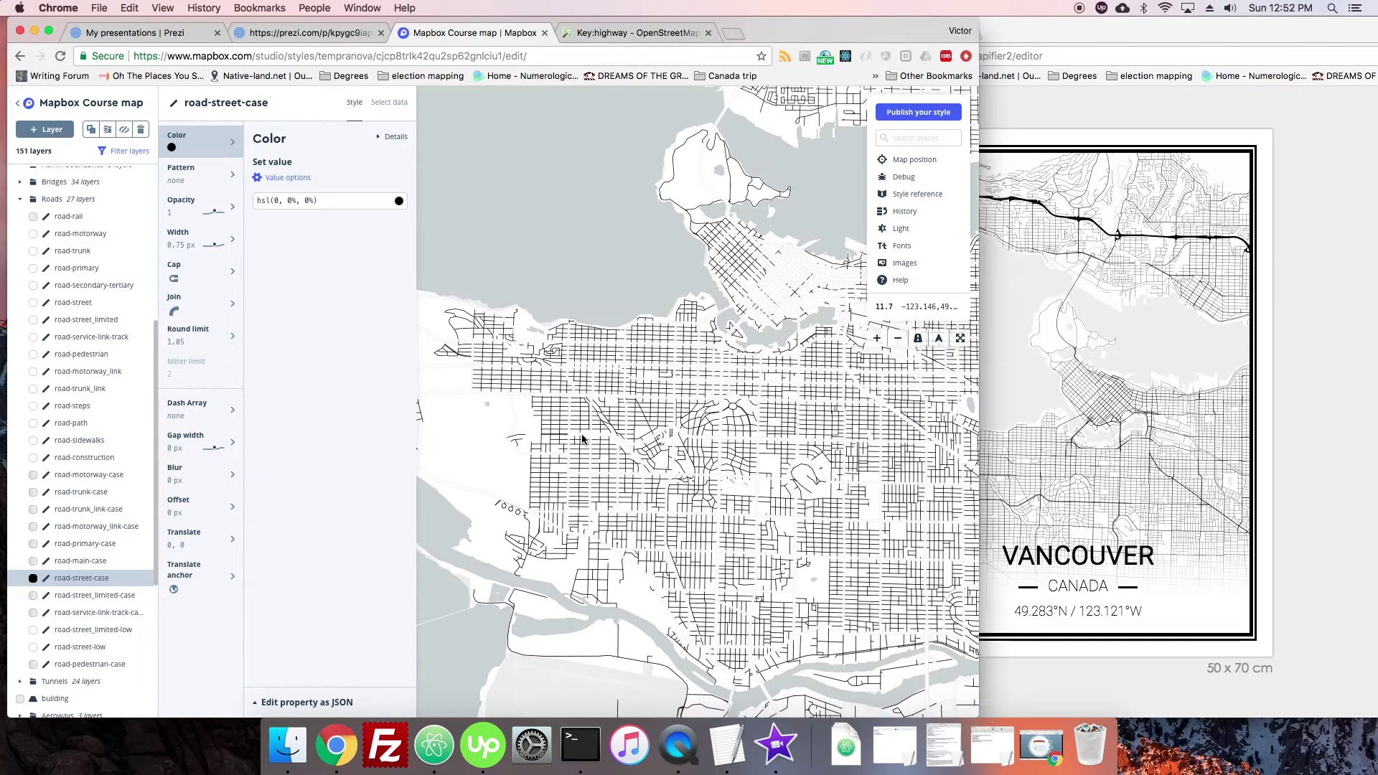
{"action": "scroll", "coordinate": [582, 439], "scroll_direction": "down", "scroll_amount": 1}
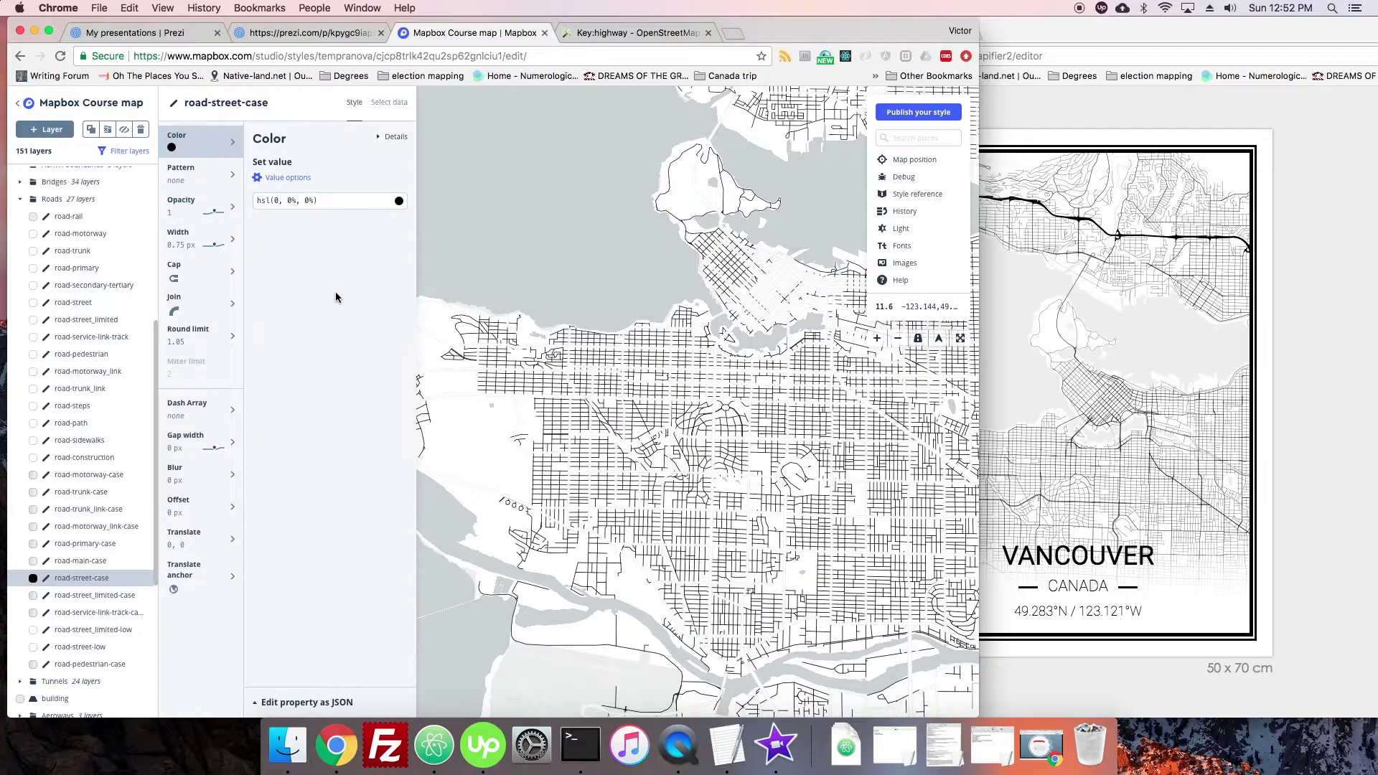
Step: Remove the zoom 20 width stop and set road-street-case width to a fixed 0.7 px
{"action": "left_click", "coordinate": [179, 236]}
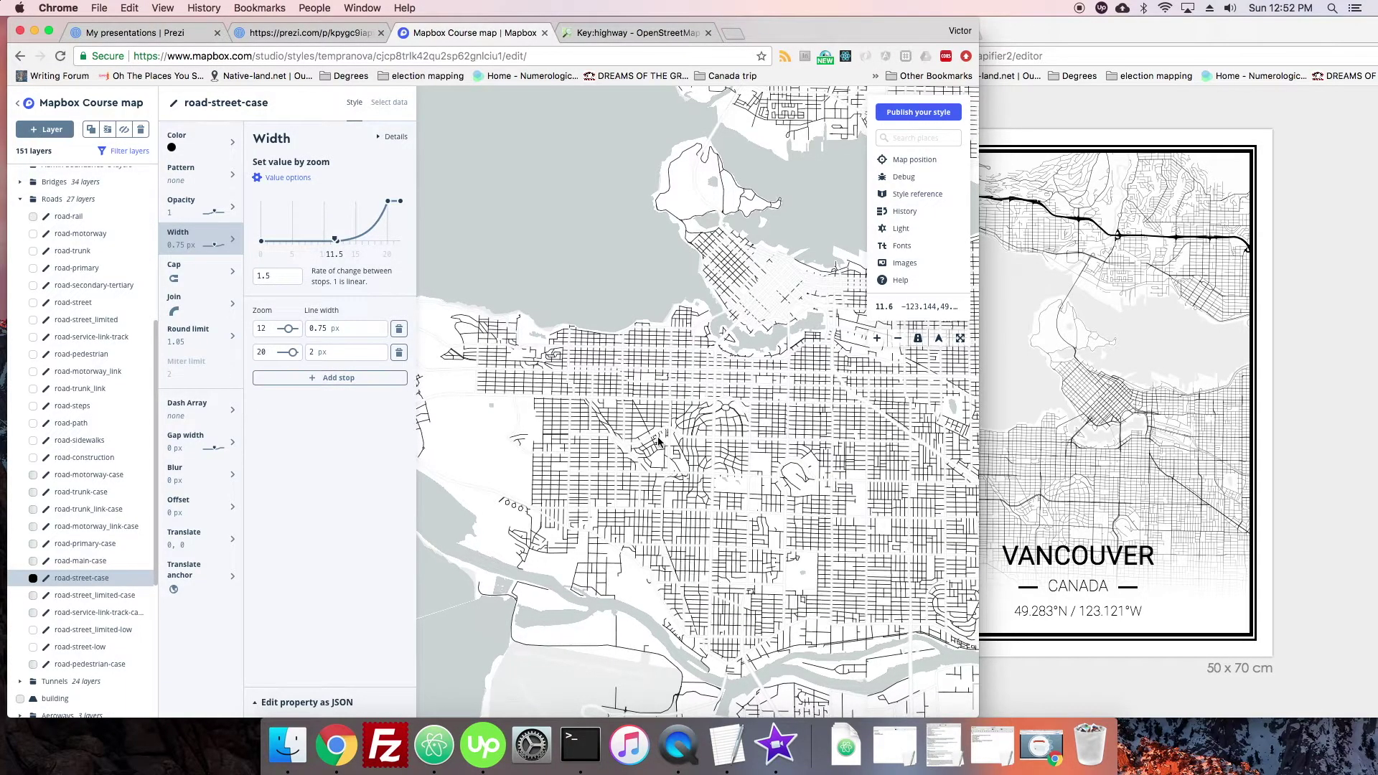
{"action": "scroll", "coordinate": [655, 439], "scroll_direction": "down", "scroll_amount": 2}
{"action": "scroll", "coordinate": [654, 444], "scroll_direction": "up", "scroll_amount": 1}
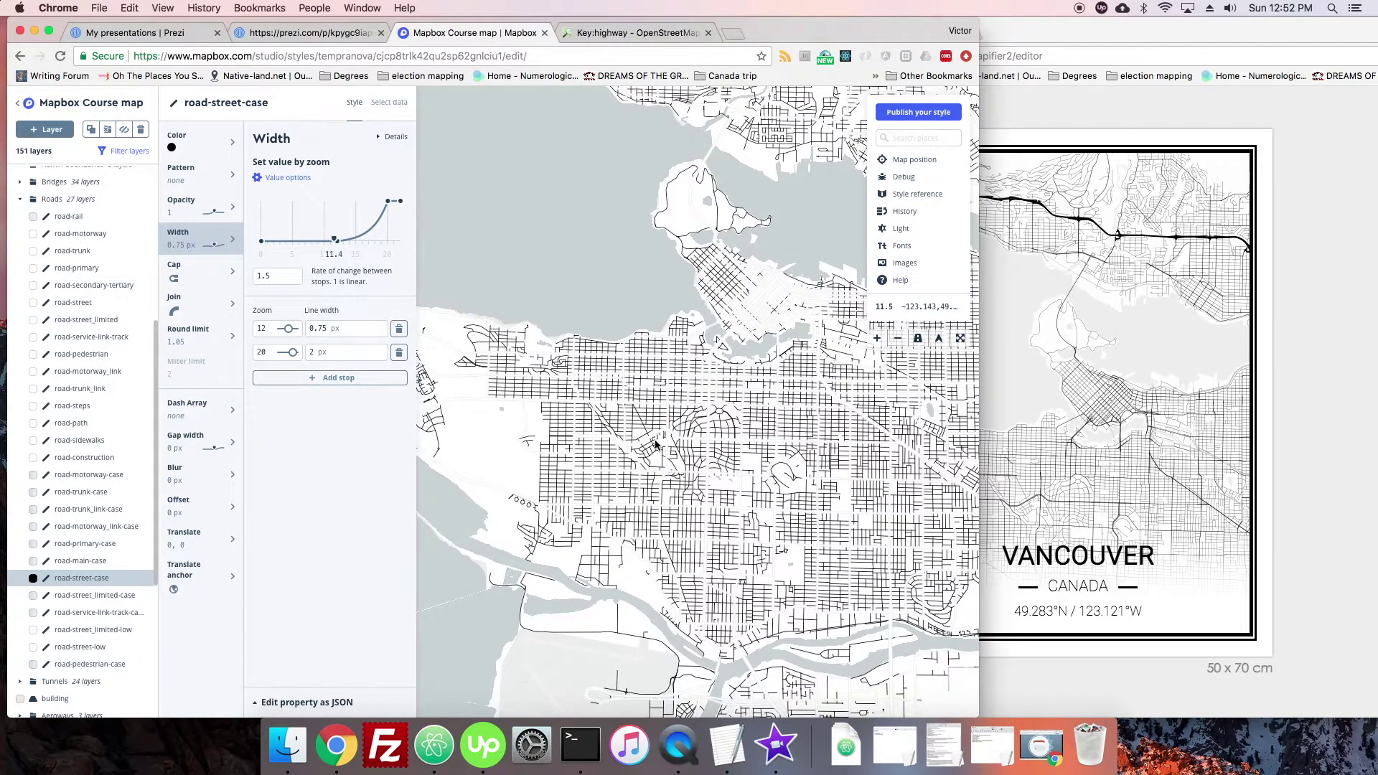
{"action": "scroll", "coordinate": [655, 442], "scroll_direction": "up", "scroll_amount": 3}
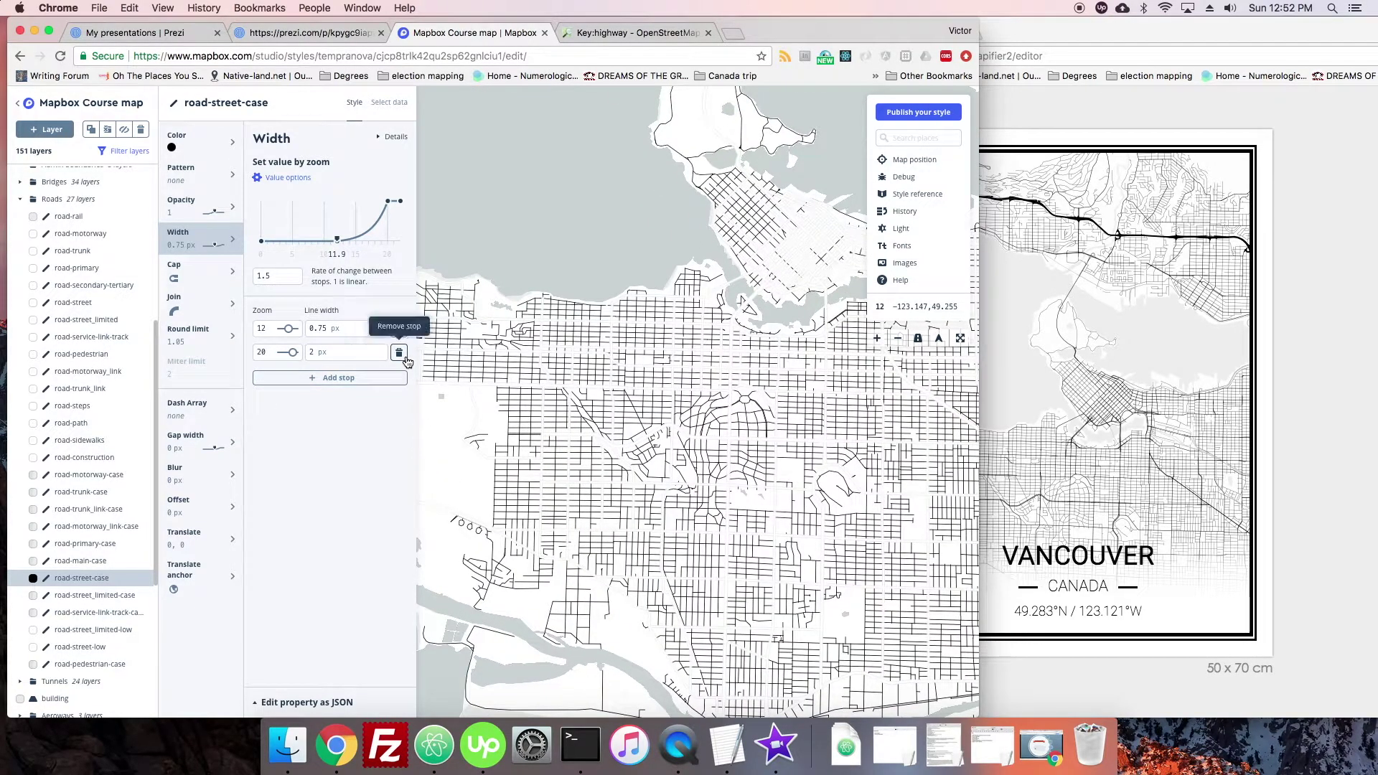
{"action": "left_click", "coordinate": [399, 351]}
{"action": "left_click", "coordinate": [271, 202]}
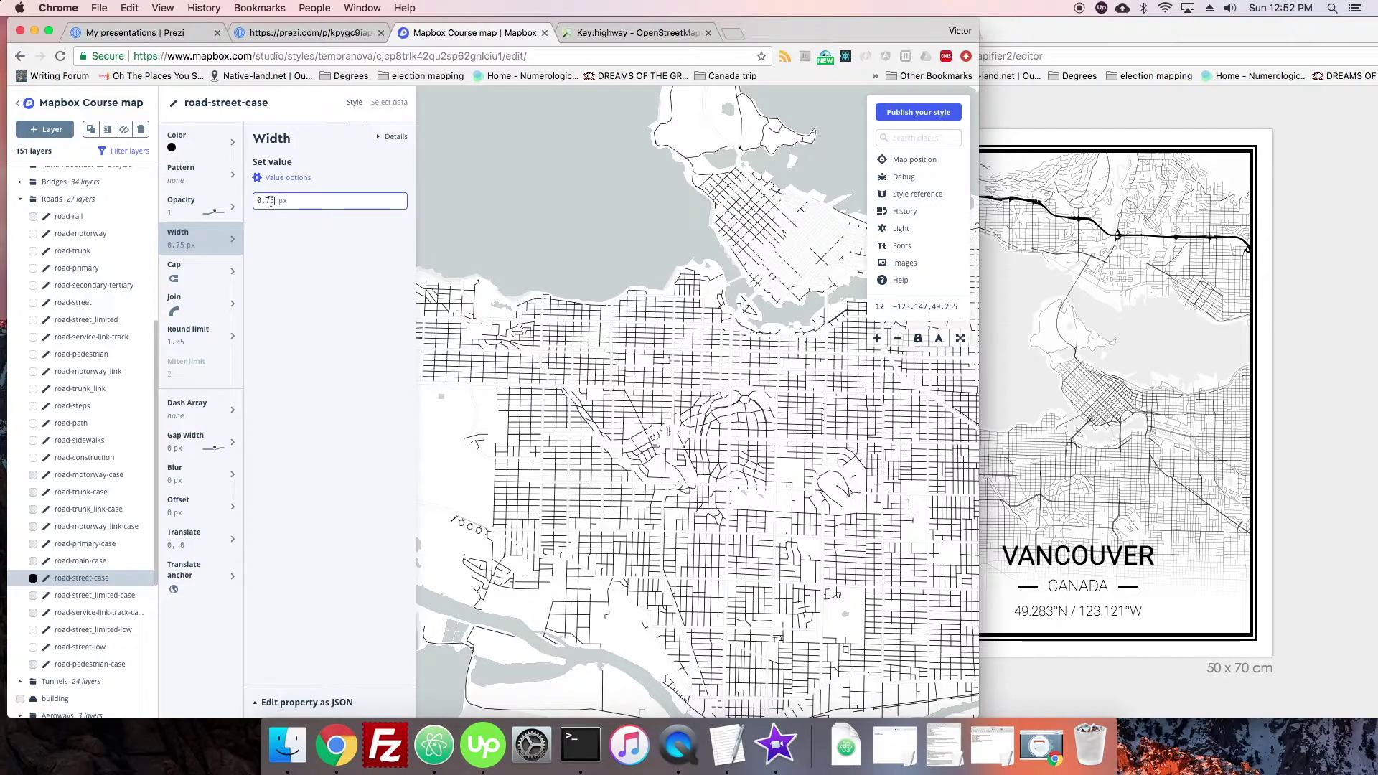
{"action": "key", "text": "BackSpace"}
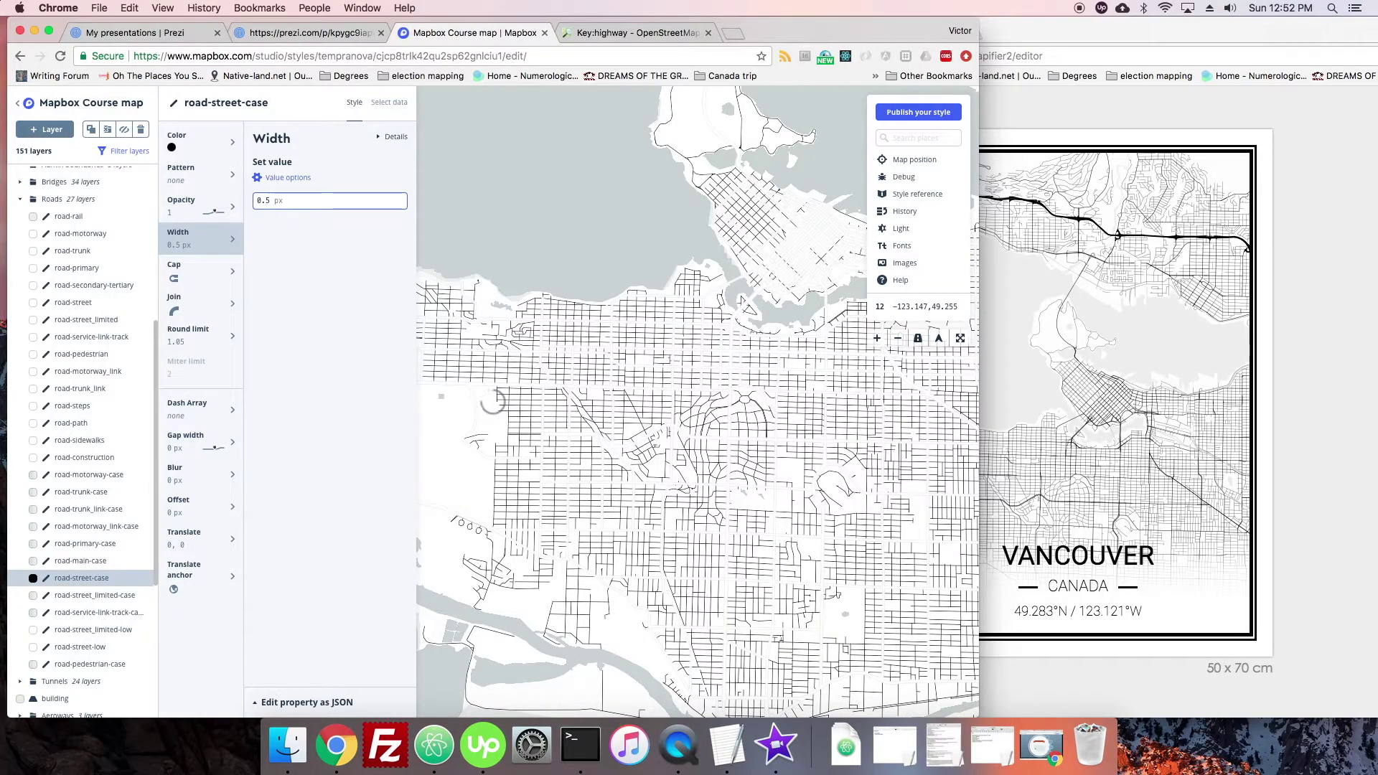
{"action": "type", "text": "3"}
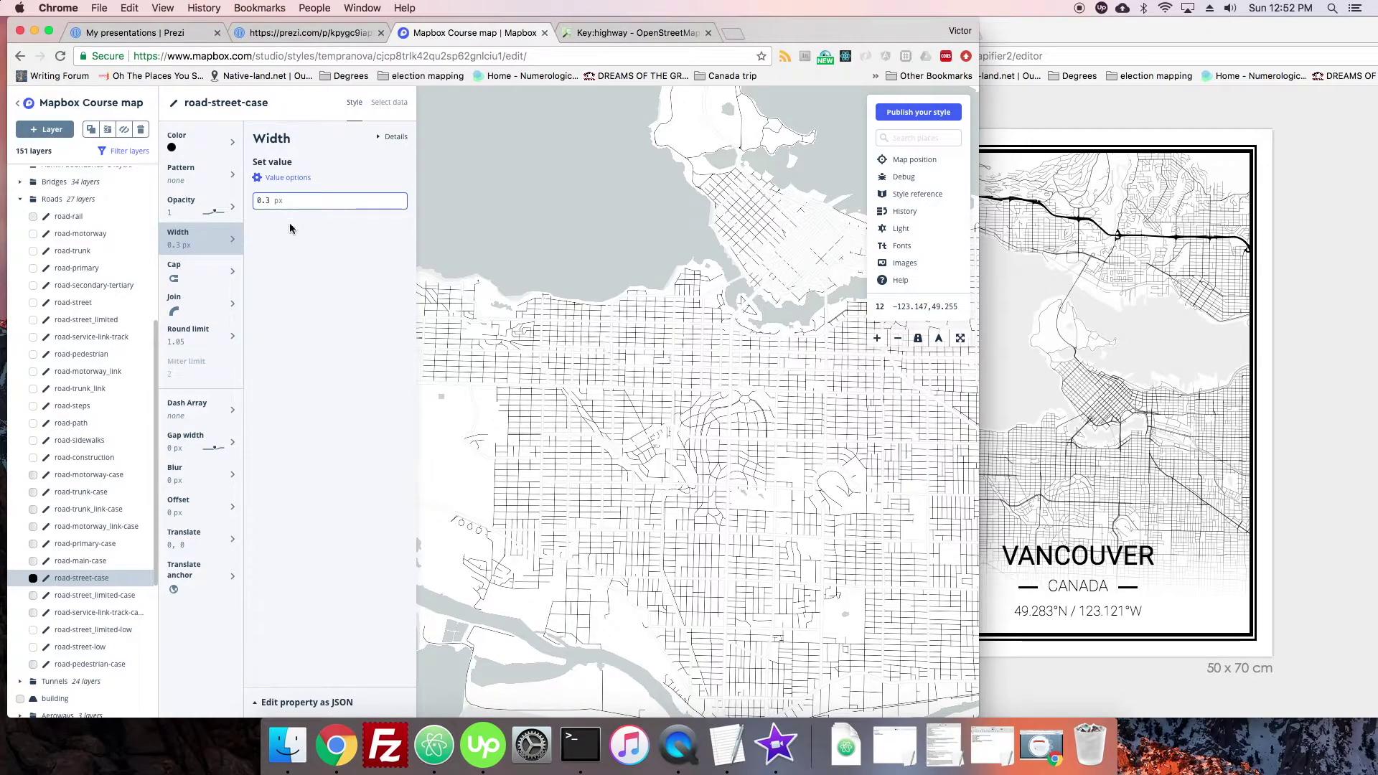
{"action": "scroll", "coordinate": [493, 404], "scroll_direction": "up", "scroll_amount": 3}
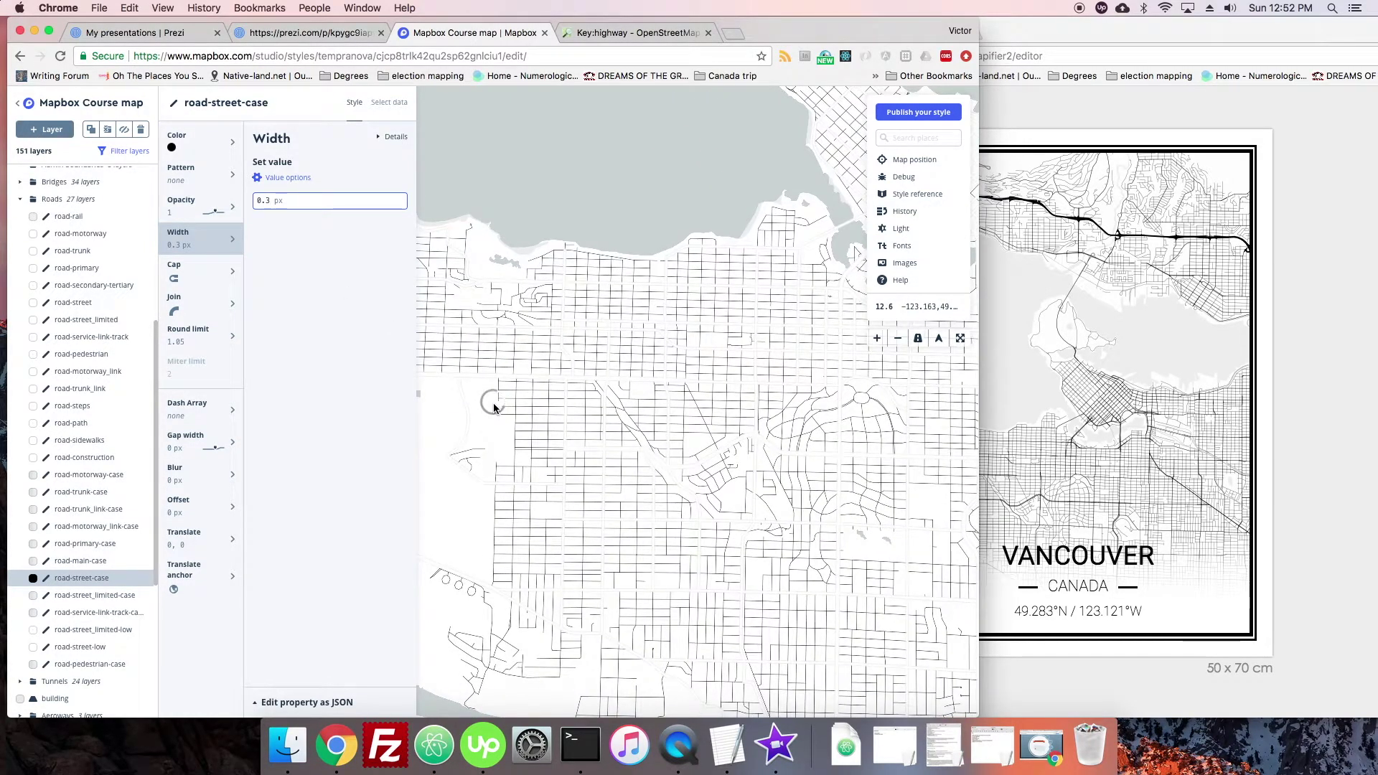
{"action": "scroll", "coordinate": [493, 403], "scroll_direction": "down", "scroll_amount": 2}
{"action": "left_click_drag", "start_coordinate": [277, 202], "coordinate": [254, 205]}
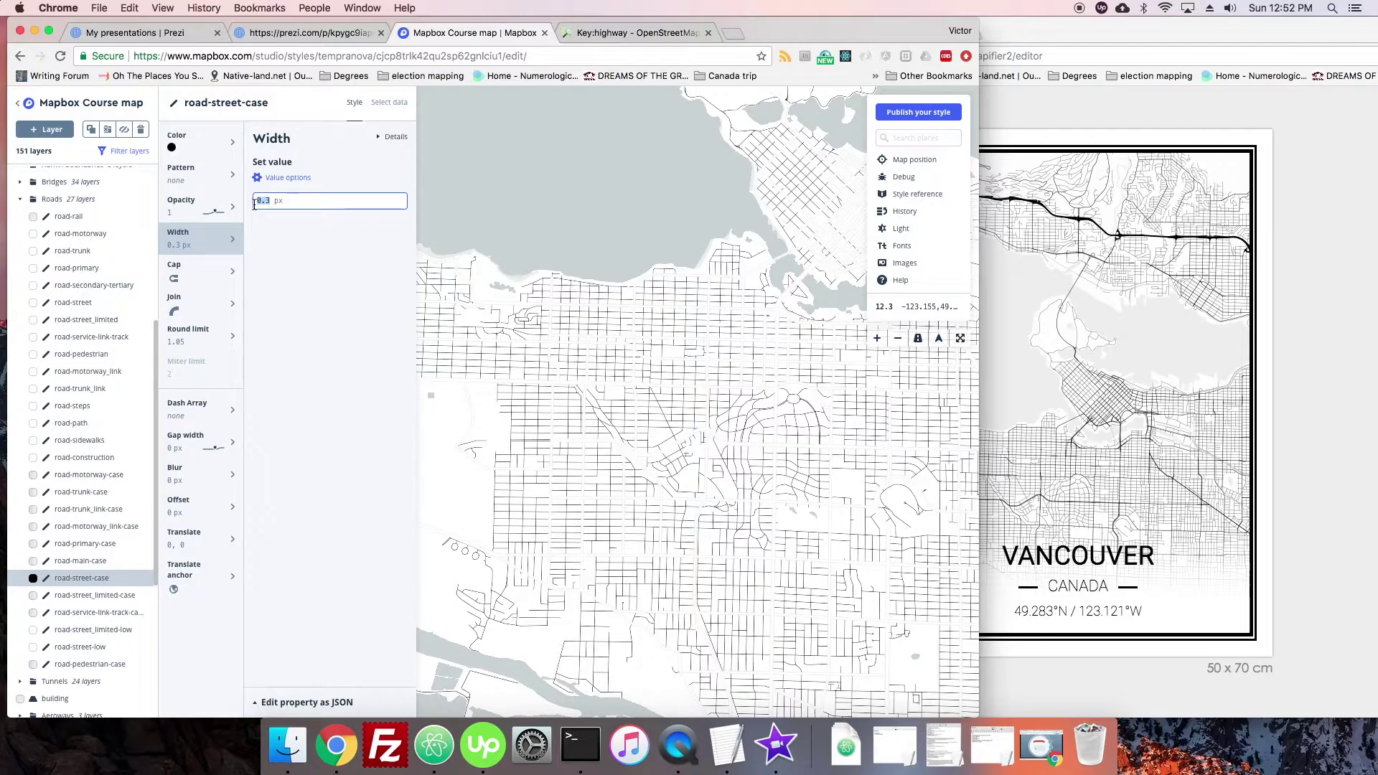
{"action": "key", "text": "BackSpace"}
{"action": "type", "text": "7"}
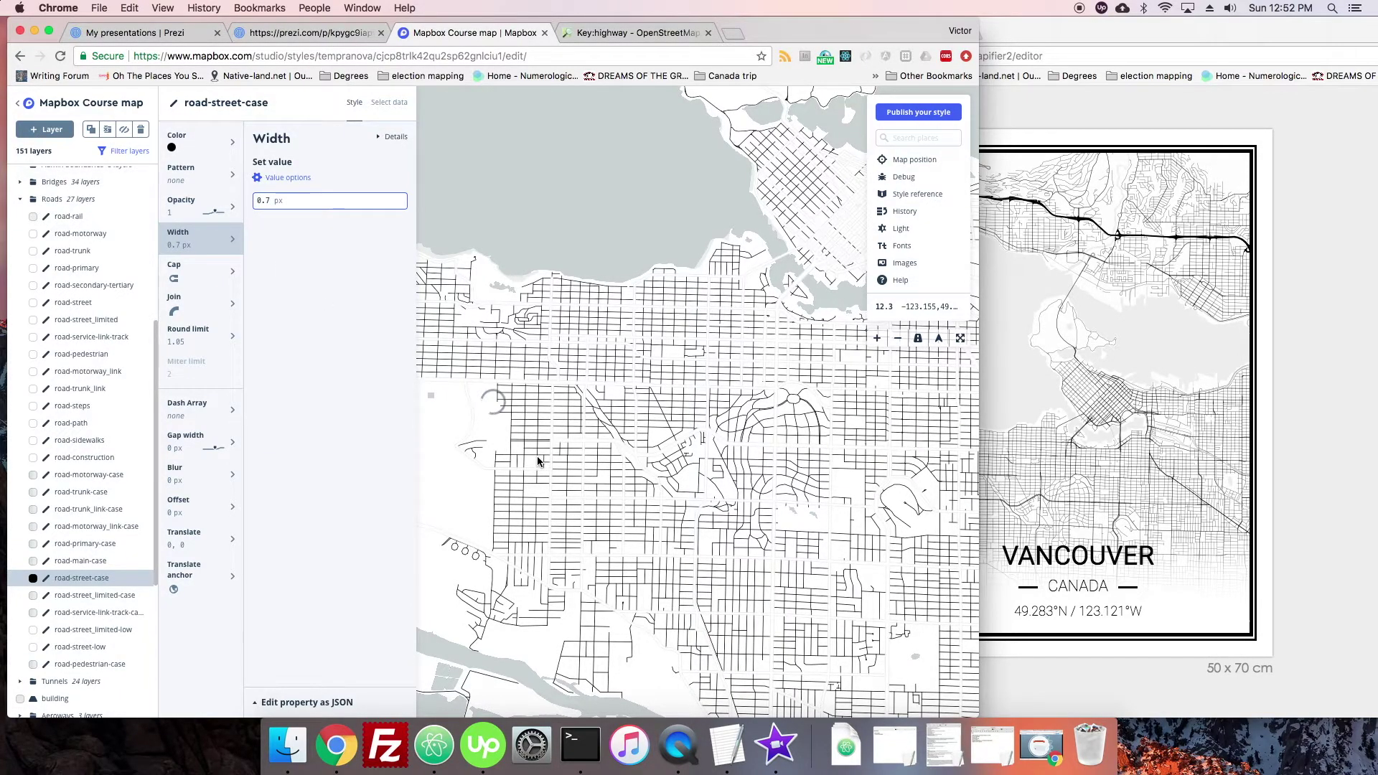
{"action": "scroll", "coordinate": [537, 454], "scroll_direction": "down", "scroll_amount": 2}
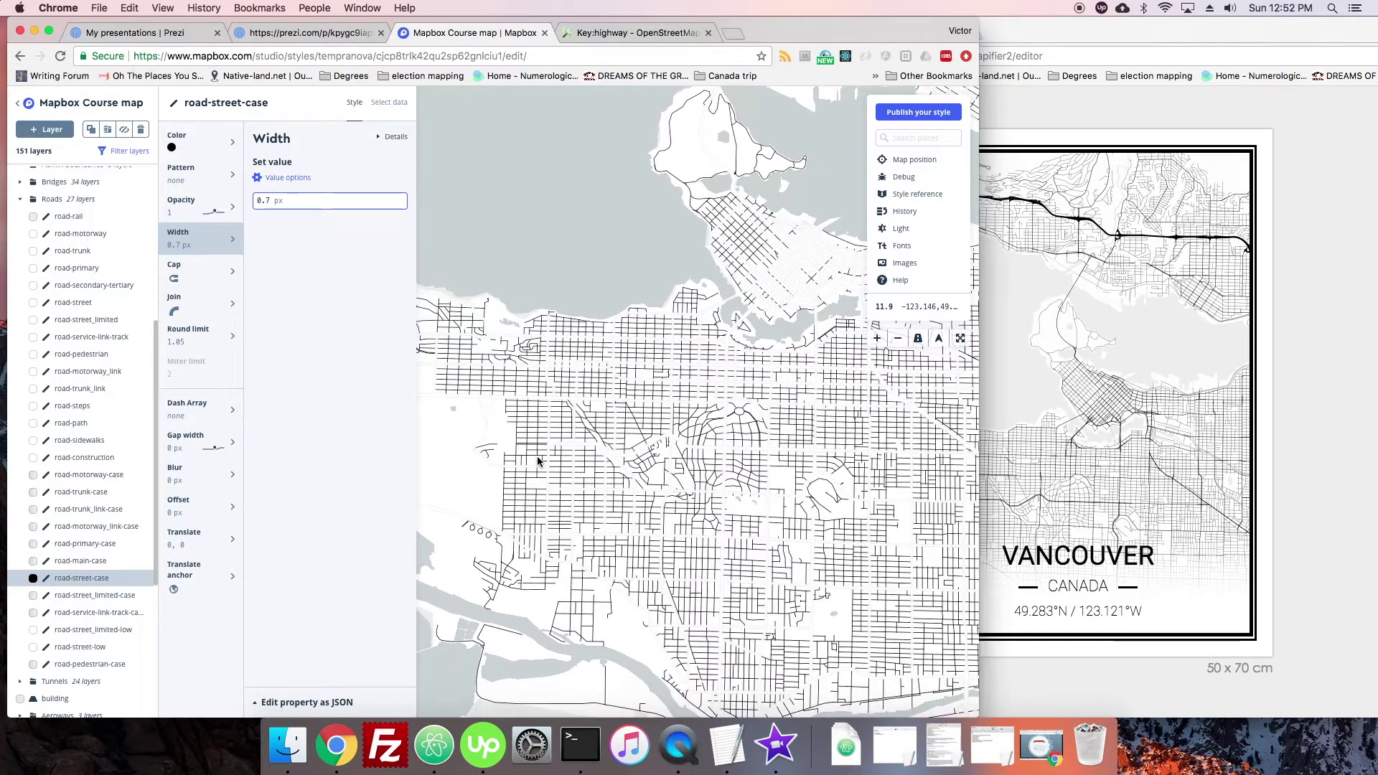
Step: Pan around Vancouver in Mapbox, then zoom the Mapify poster map out
{"action": "left_click_drag", "start_coordinate": [537, 455], "coordinate": [556, 480]}
{"action": "scroll", "coordinate": [559, 482], "scroll_direction": "down", "scroll_amount": 1}
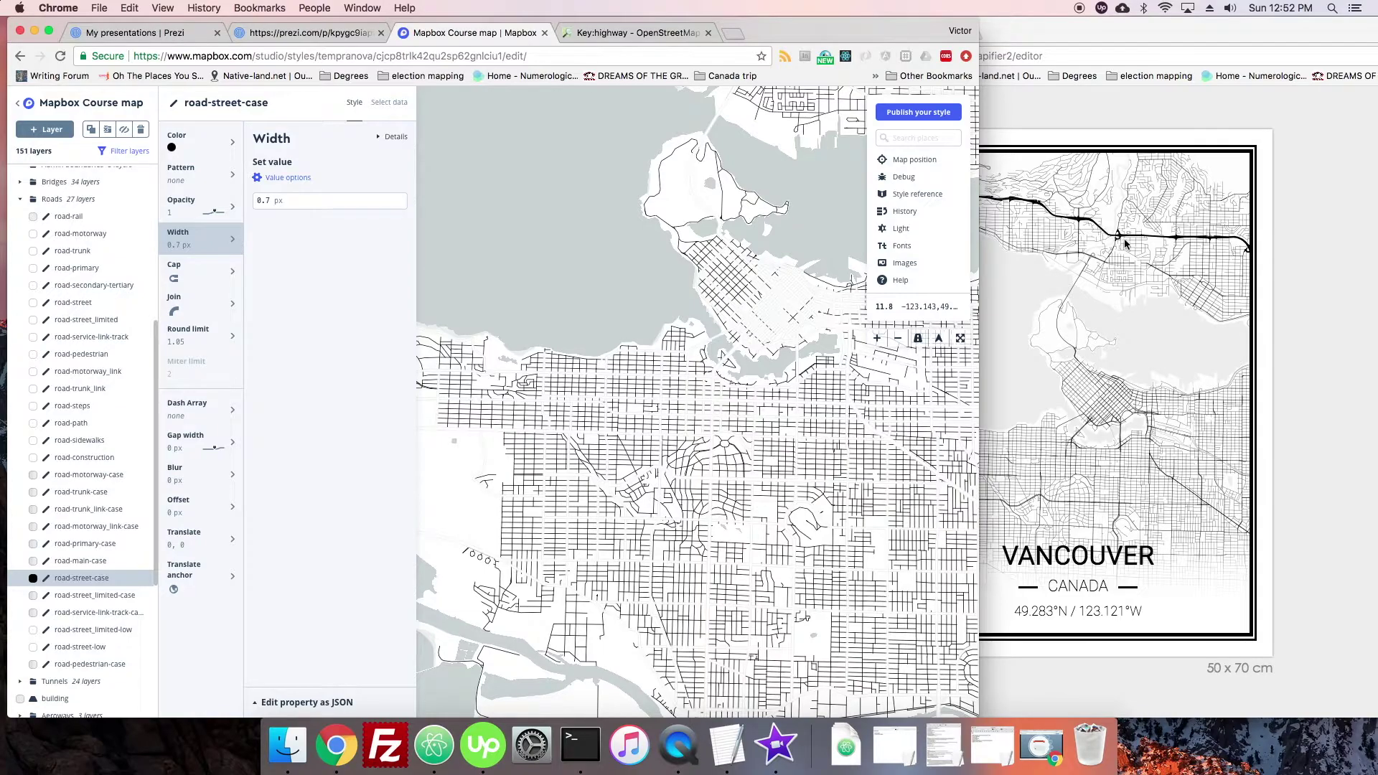
{"action": "left_click", "coordinate": [761, 271]}
{"action": "left_click_drag", "start_coordinate": [780, 271], "coordinate": [714, 359]}
{"action": "scroll", "coordinate": [713, 488], "scroll_direction": "down", "scroll_amount": 6}
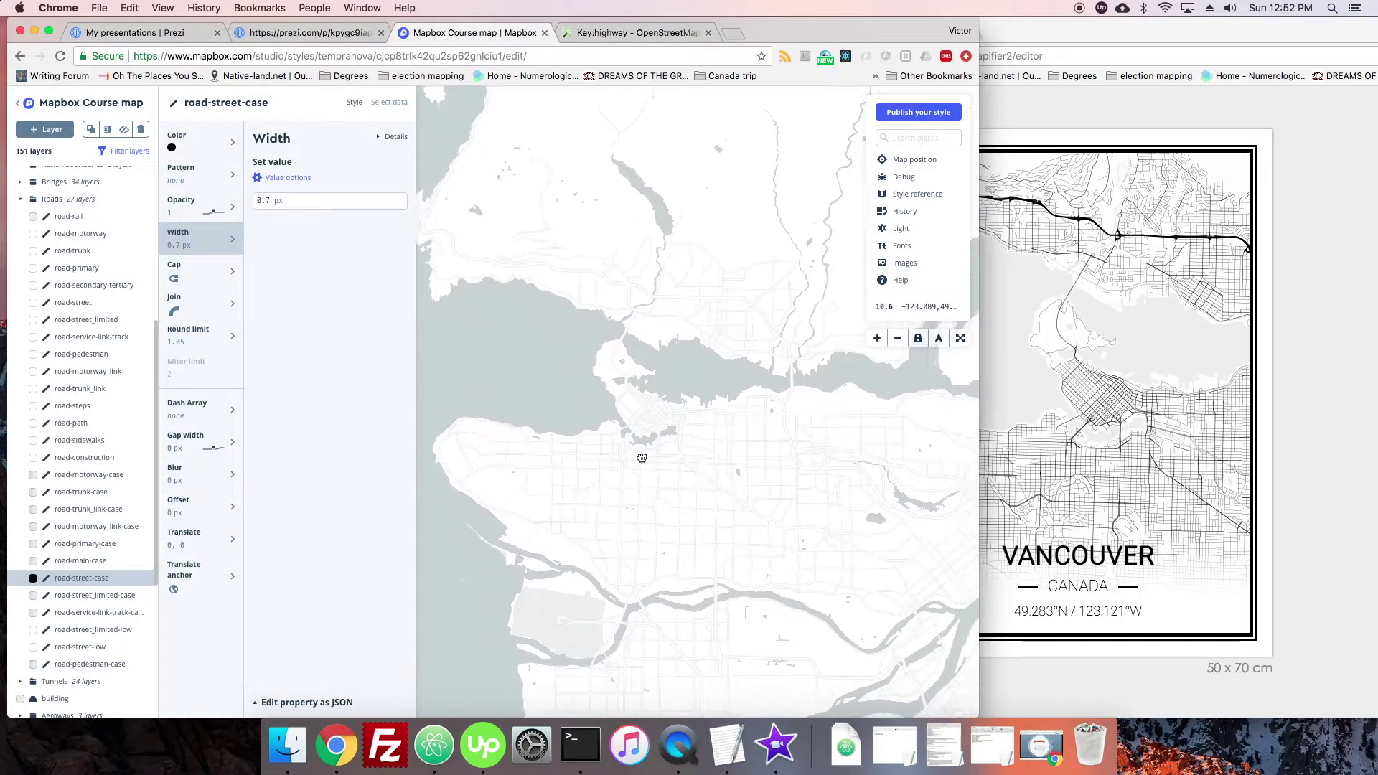
{"action": "left_click", "coordinate": [1004, 323]}
{"action": "left_click", "coordinate": [933, 204]}
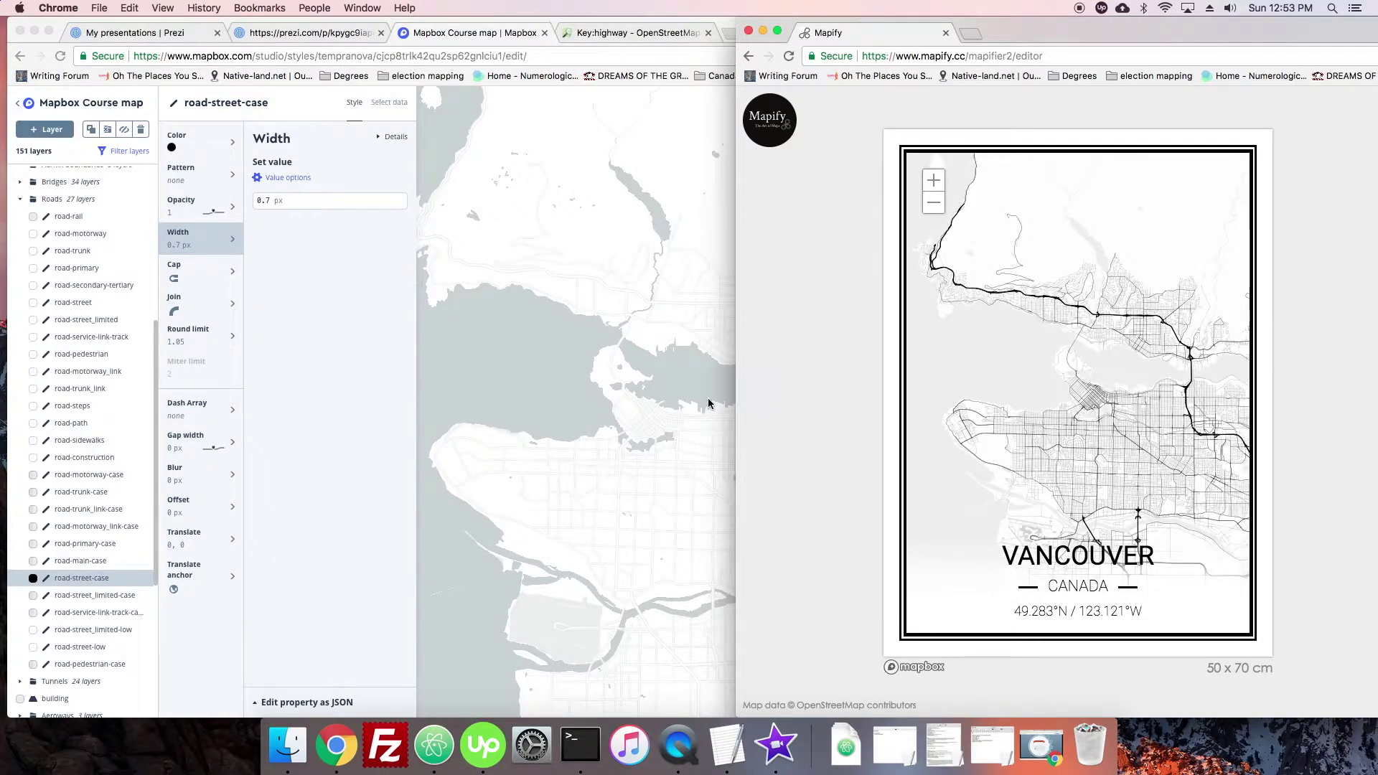
Step: Open the road-motorway-case layer's style from the layers listed at a motorway spot on the map
{"action": "left_click", "coordinate": [664, 409]}
{"action": "left_click", "coordinate": [638, 295]}
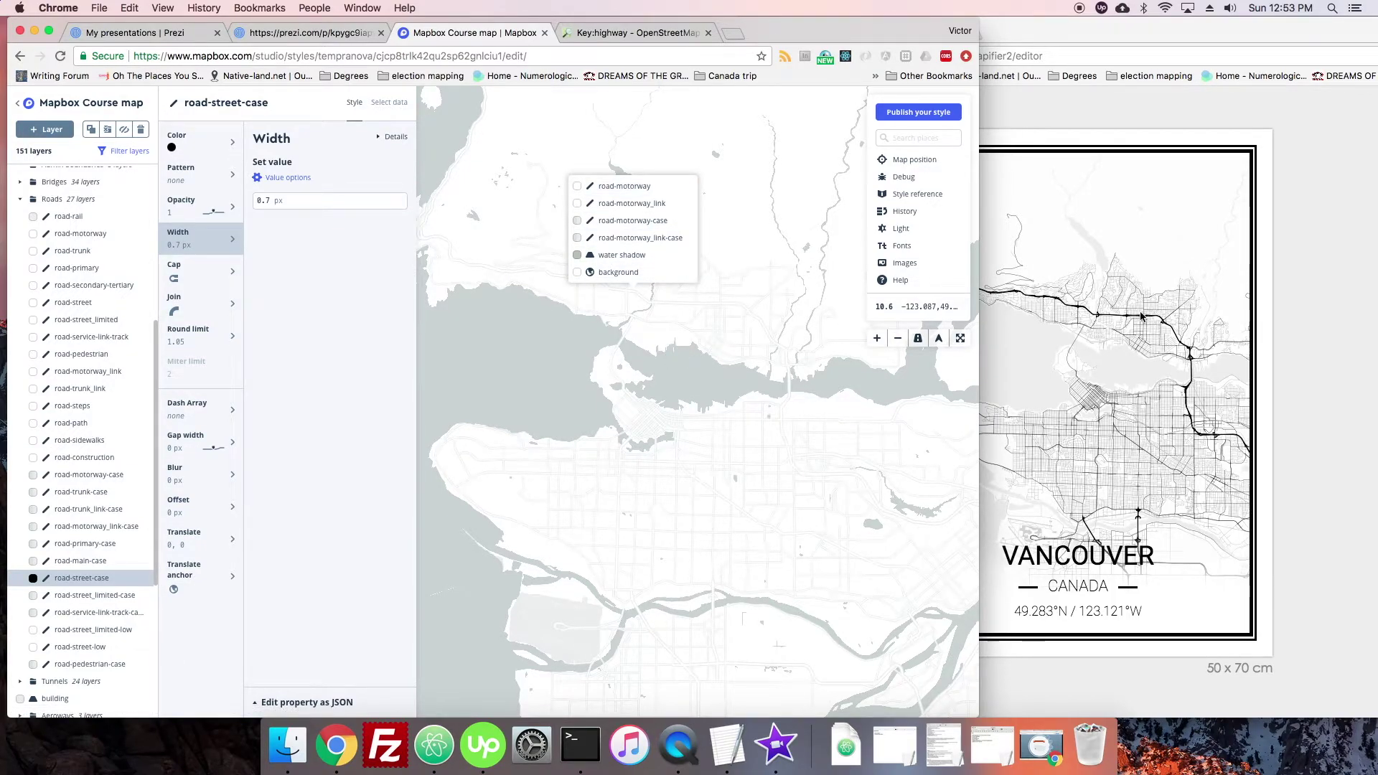
{"action": "left_click", "coordinate": [662, 224]}
Step: Hide the road-motorway-case and road-motorway_link-case layers
{"action": "left_click", "coordinate": [126, 132]}
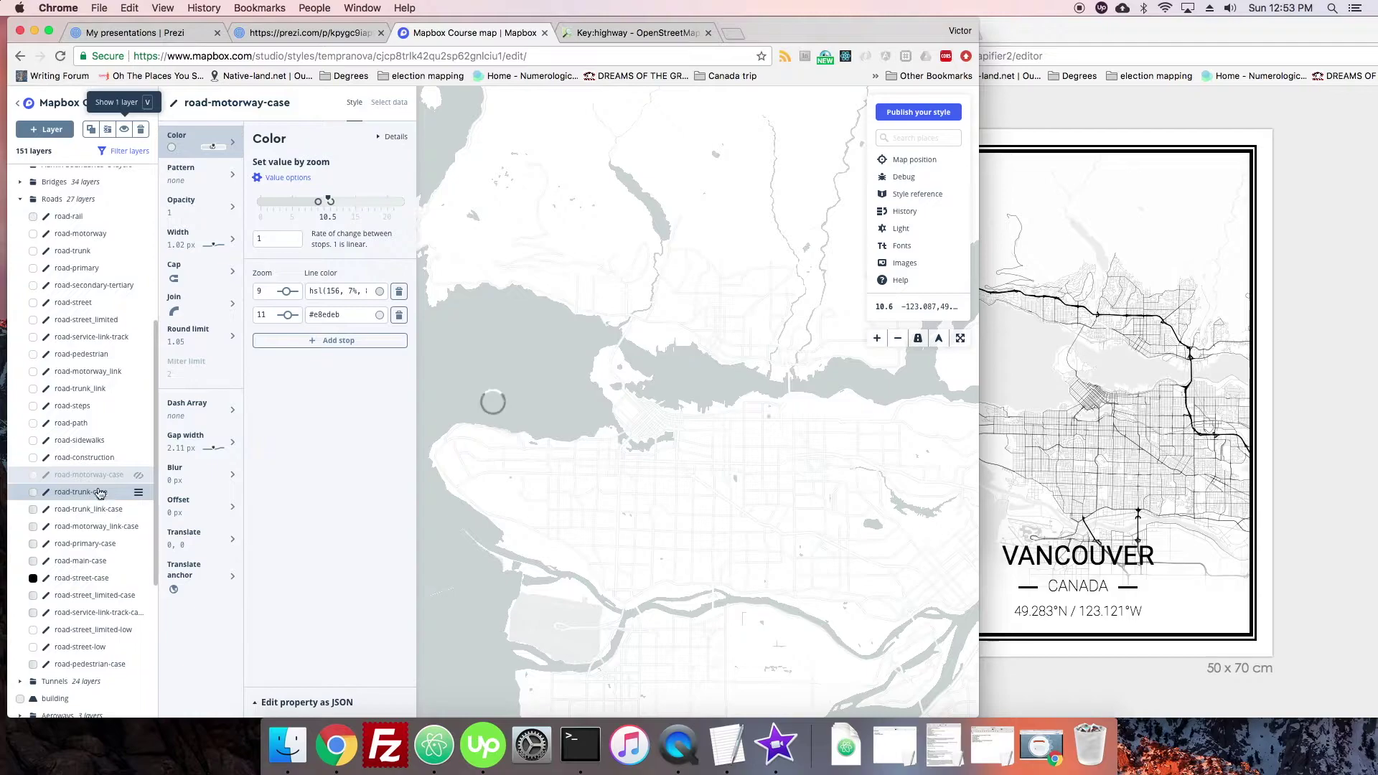
{"action": "left_click", "coordinate": [101, 526]}
{"action": "left_click", "coordinate": [125, 130]}
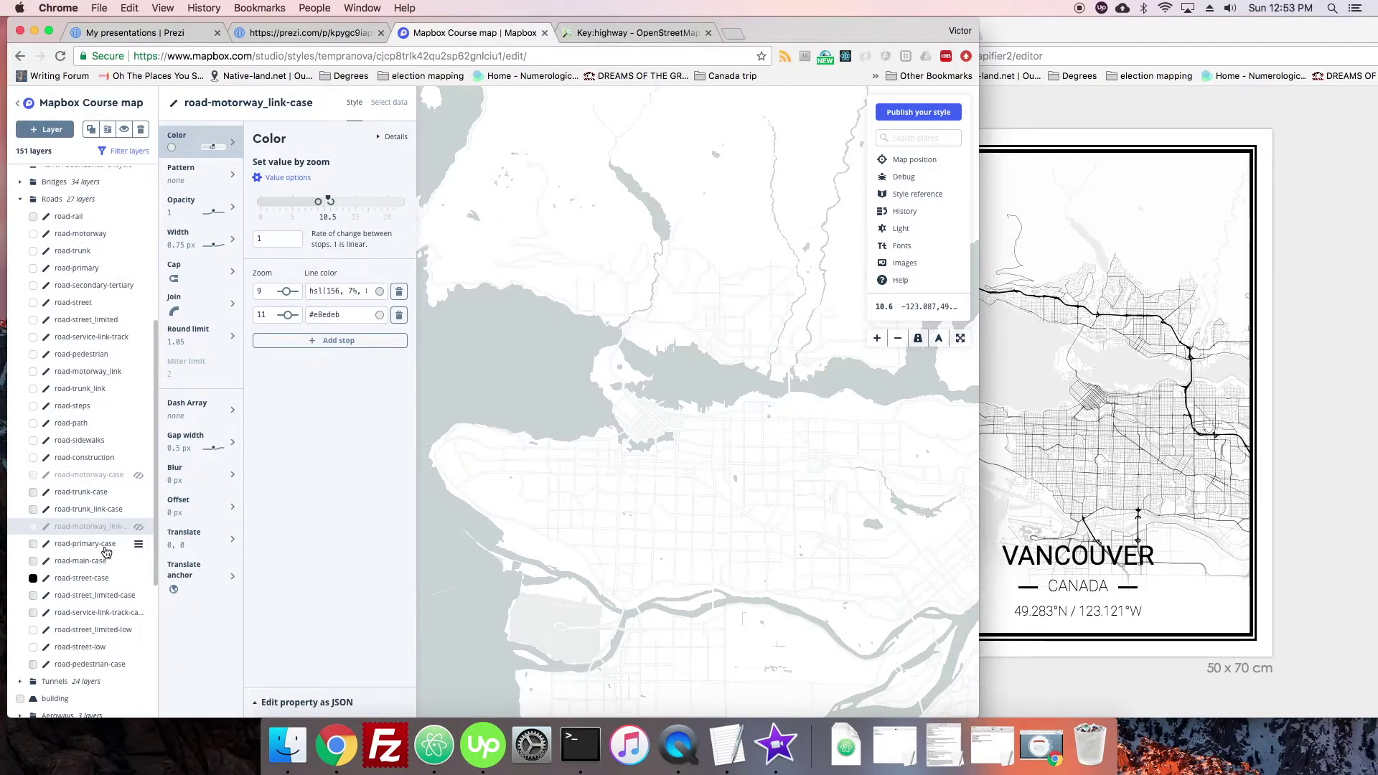
Step: Set the road-motorway colour to black, hsl(0, 0%, 0%), and bring up its width settings
{"action": "left_click", "coordinate": [88, 232]}
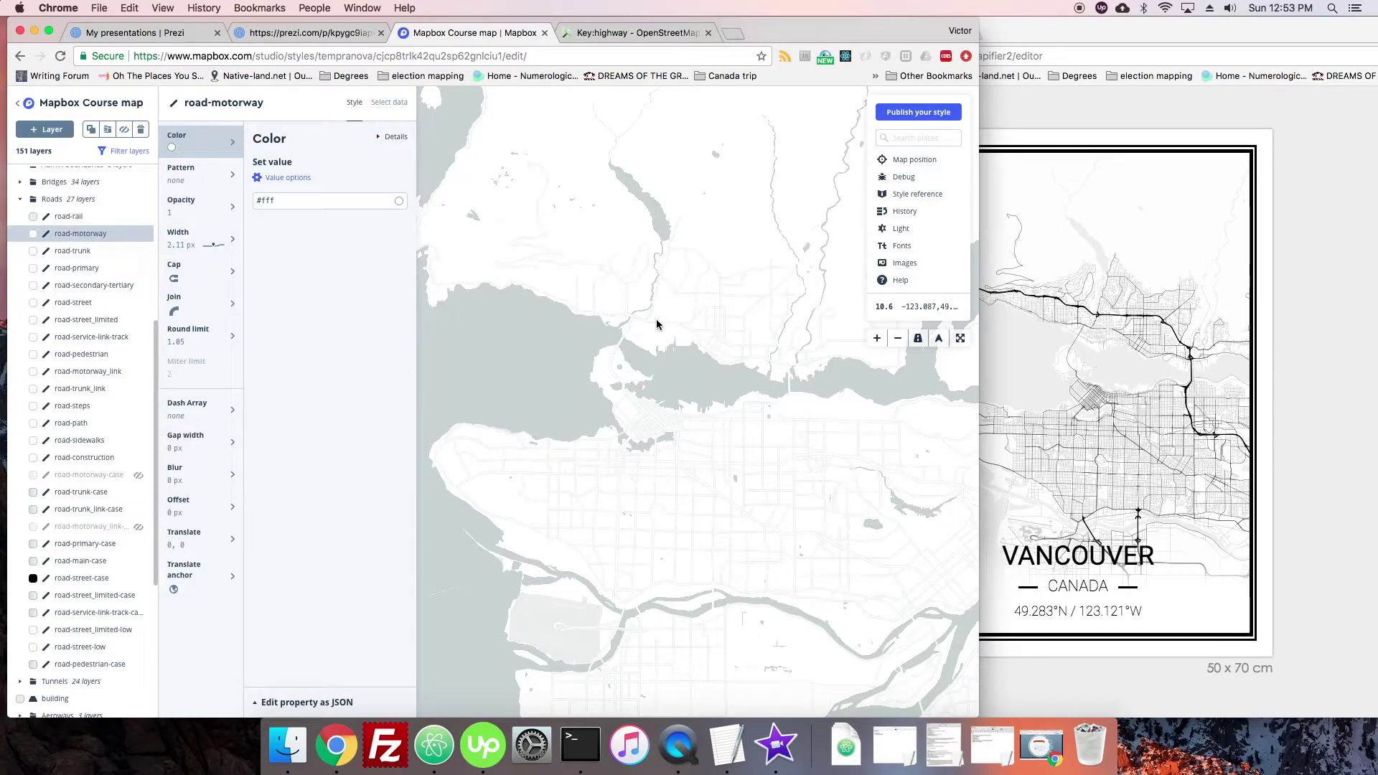
{"action": "left_click", "coordinate": [272, 200]}
{"action": "left_click", "coordinate": [444, 297]}
{"action": "mouse_move", "coordinate": [393, 358]}
{"action": "left_mouse_down"}
{"action": "mouse_move", "coordinate": [394, 385]}
{"action": "mouse_move", "coordinate": [368, 397]}
{"action": "left_mouse_up"}
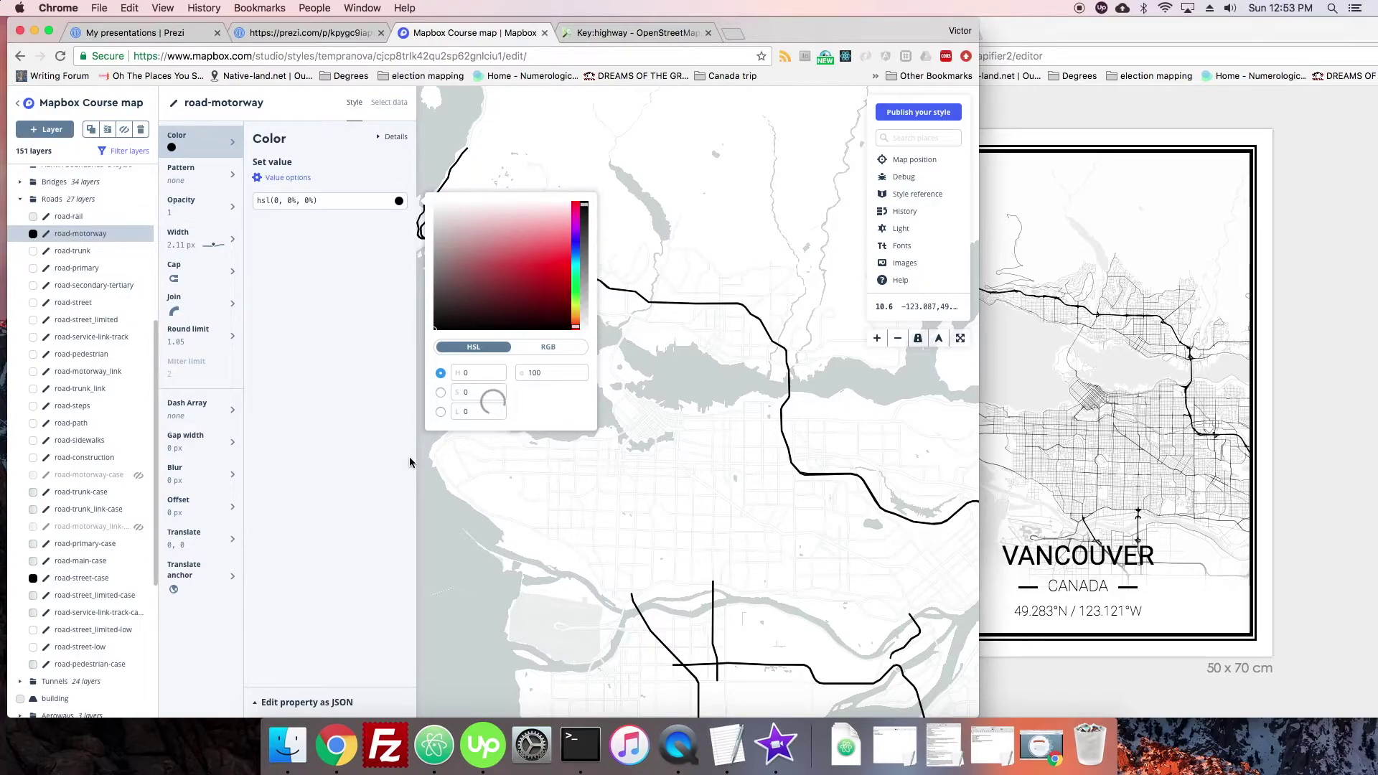
{"action": "left_click", "coordinate": [384, 343]}
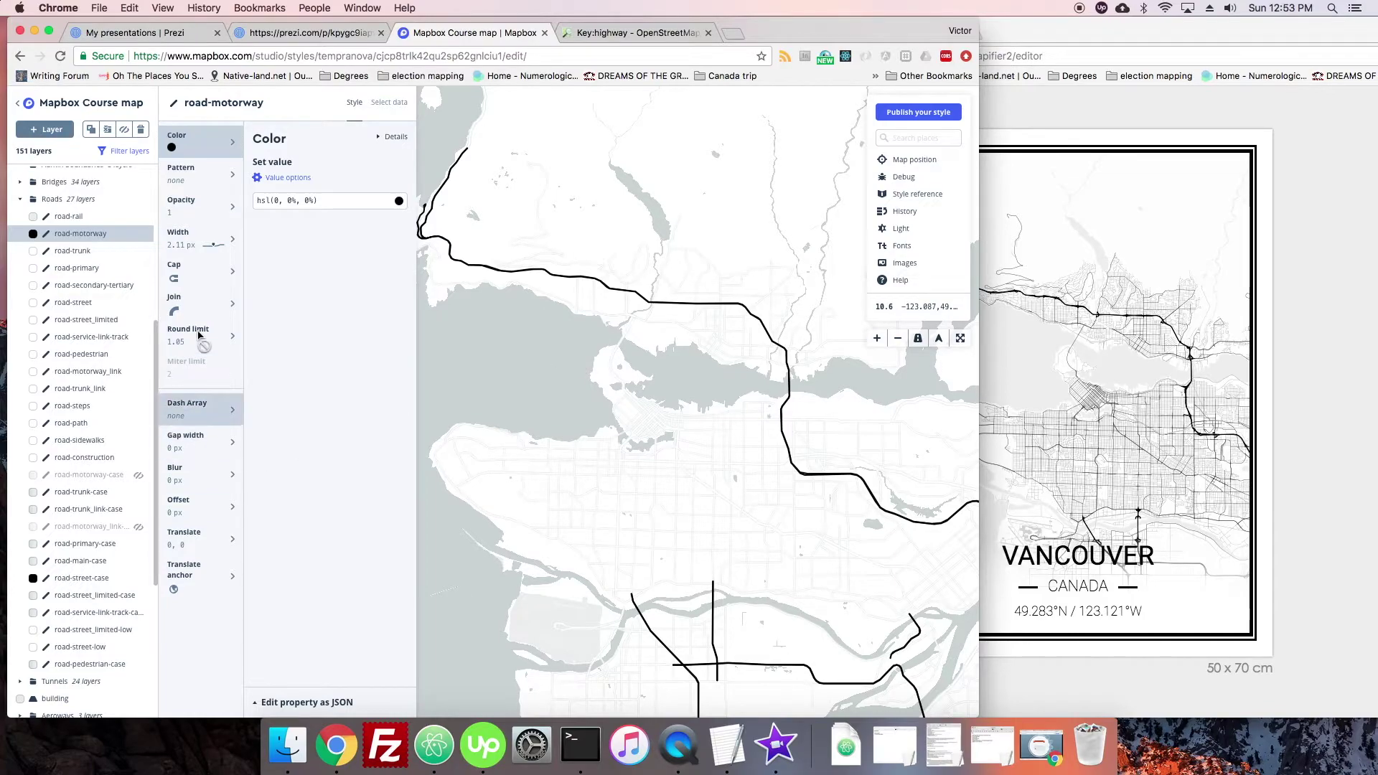
{"action": "left_click", "coordinate": [192, 245]}
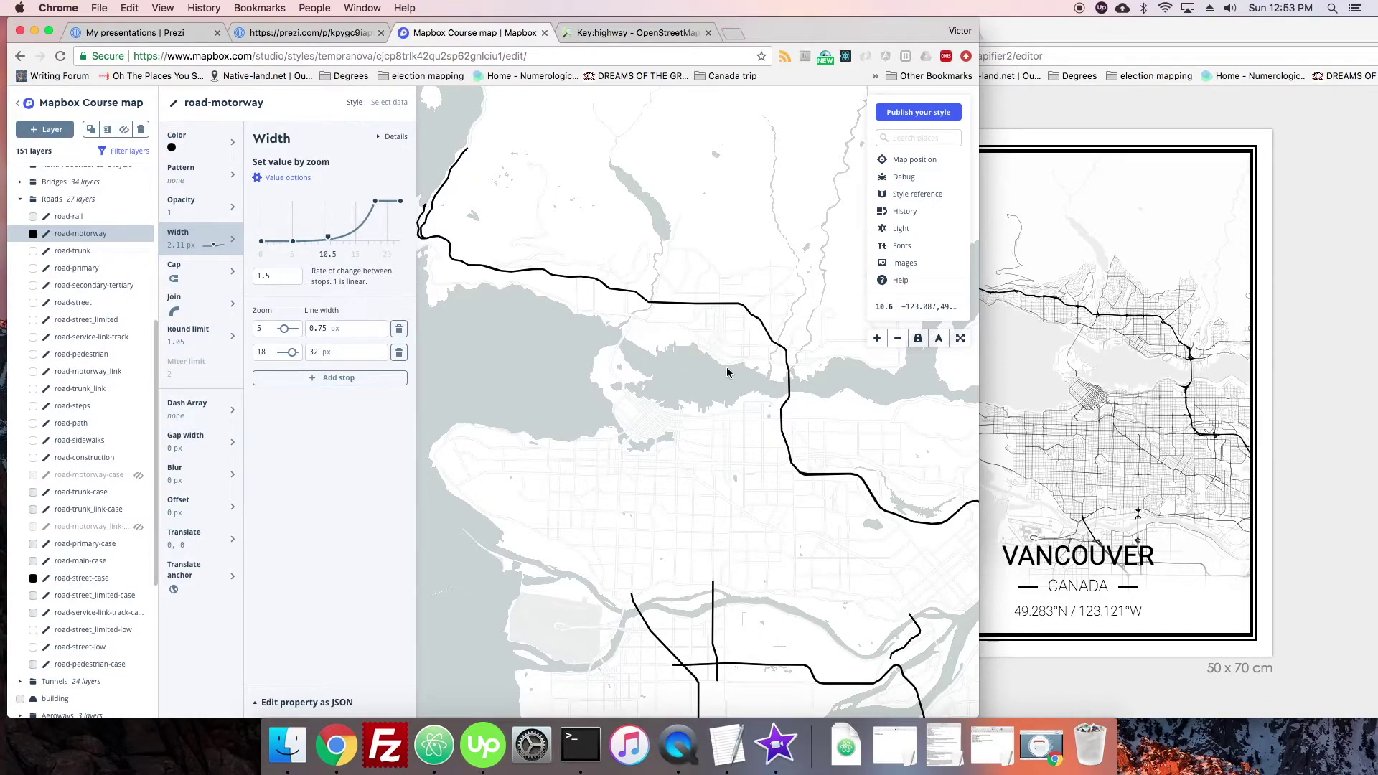
Step: Compare against the Mapify poster zoomed out over Vancouver, then return to the style editor
{"action": "left_click", "coordinate": [1036, 264]}
{"action": "scroll", "coordinate": [976, 206], "scroll_direction": "up", "scroll_amount": 5}
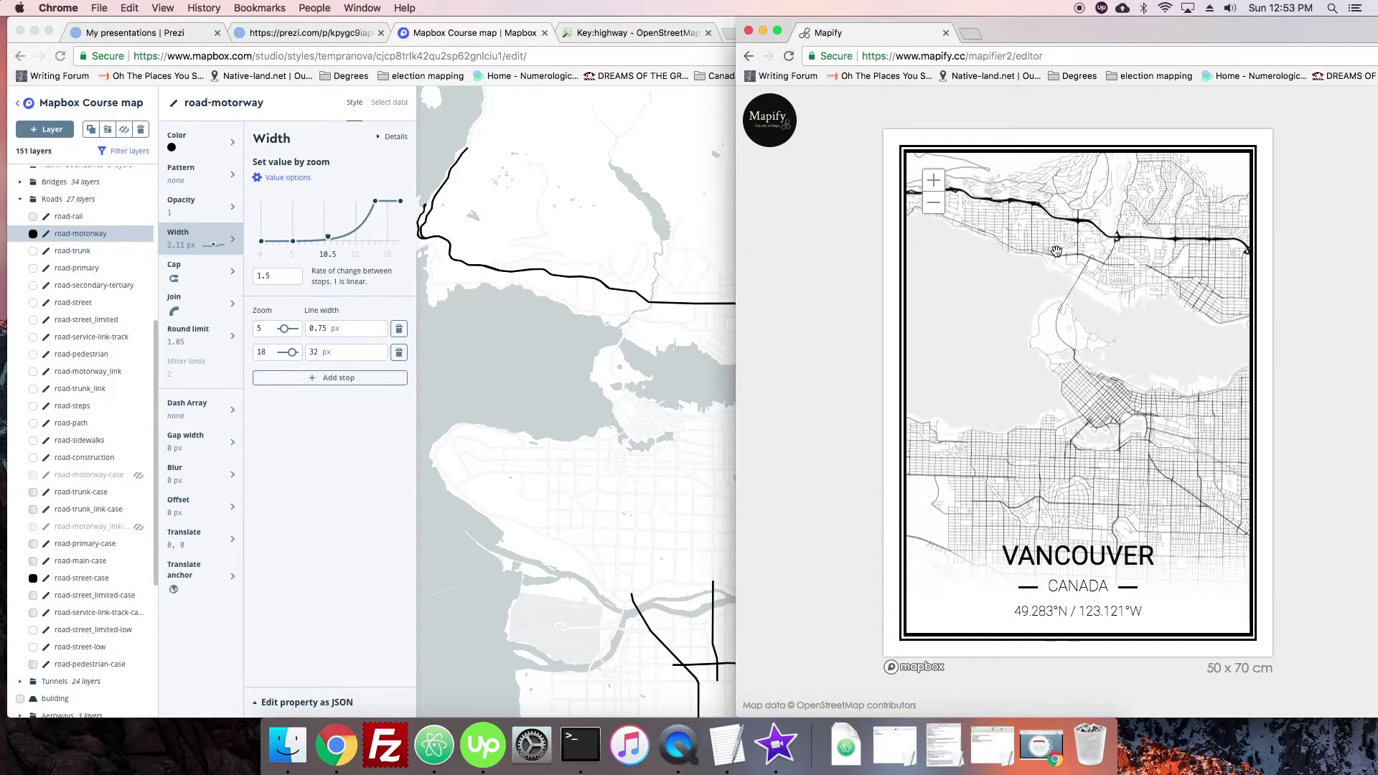
{"action": "left_click", "coordinate": [933, 202]}
{"action": "left_click", "coordinate": [933, 202]}
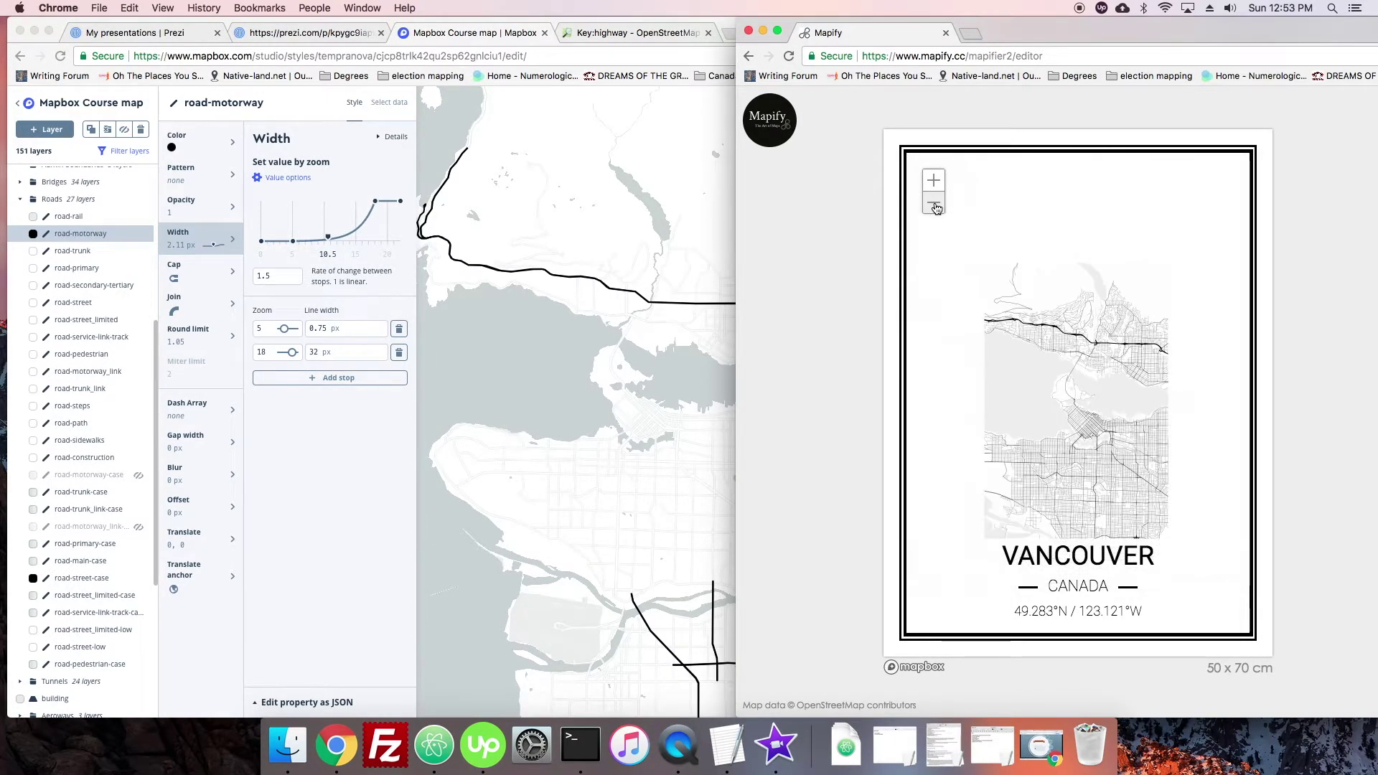
{"action": "scroll", "coordinate": [1015, 395], "scroll_direction": "up", "scroll_amount": 2}
{"action": "left_click", "coordinate": [521, 351]}
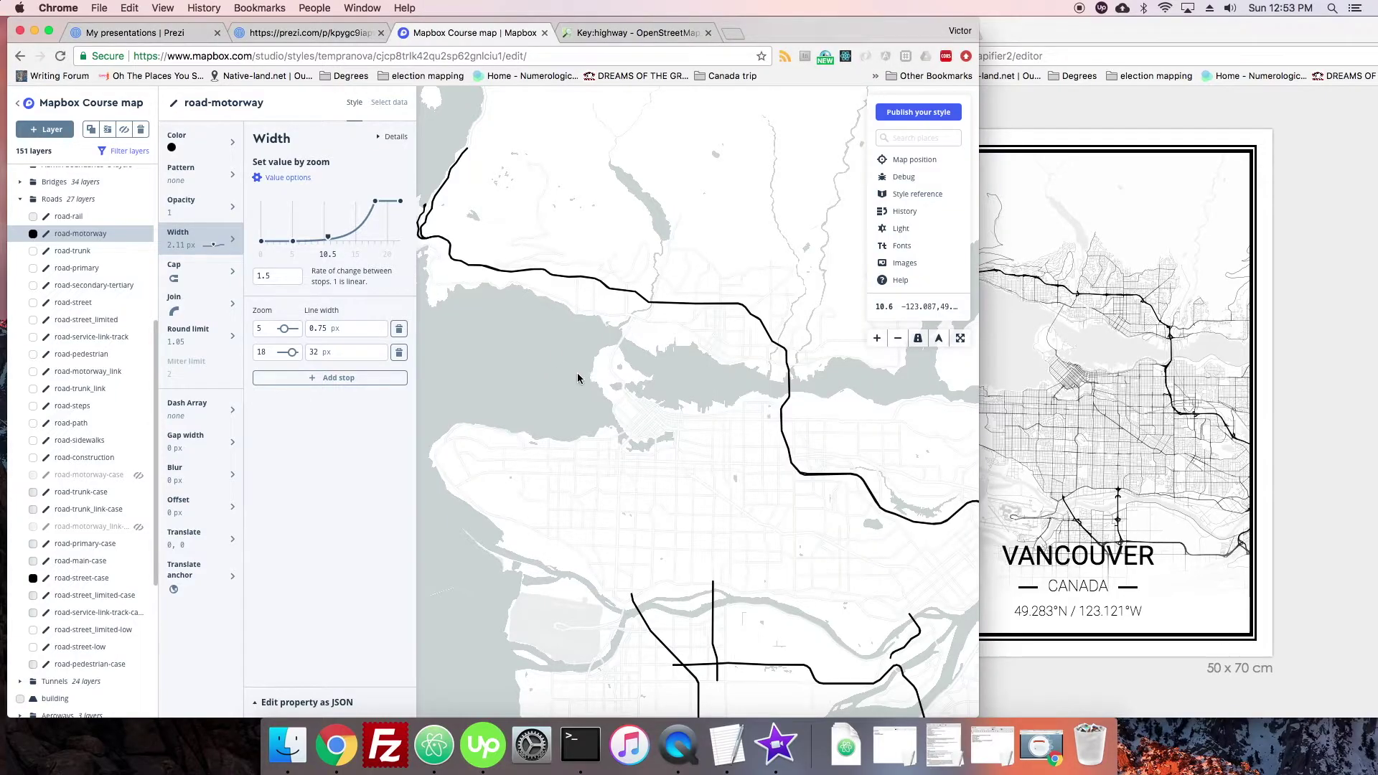
{"action": "scroll", "coordinate": [635, 332], "scroll_direction": "up", "scroll_amount": 5}
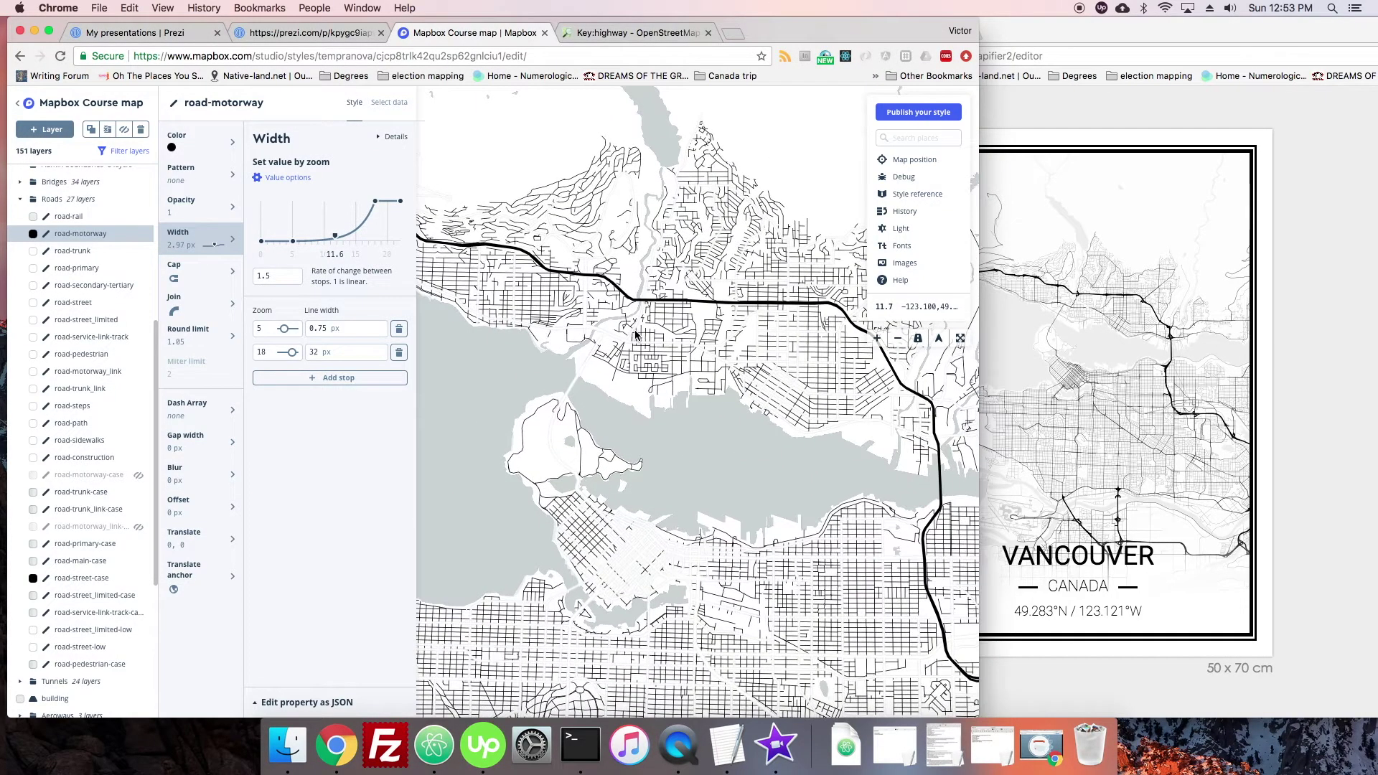
{"action": "scroll", "coordinate": [635, 331], "scroll_direction": "up", "scroll_amount": 3}
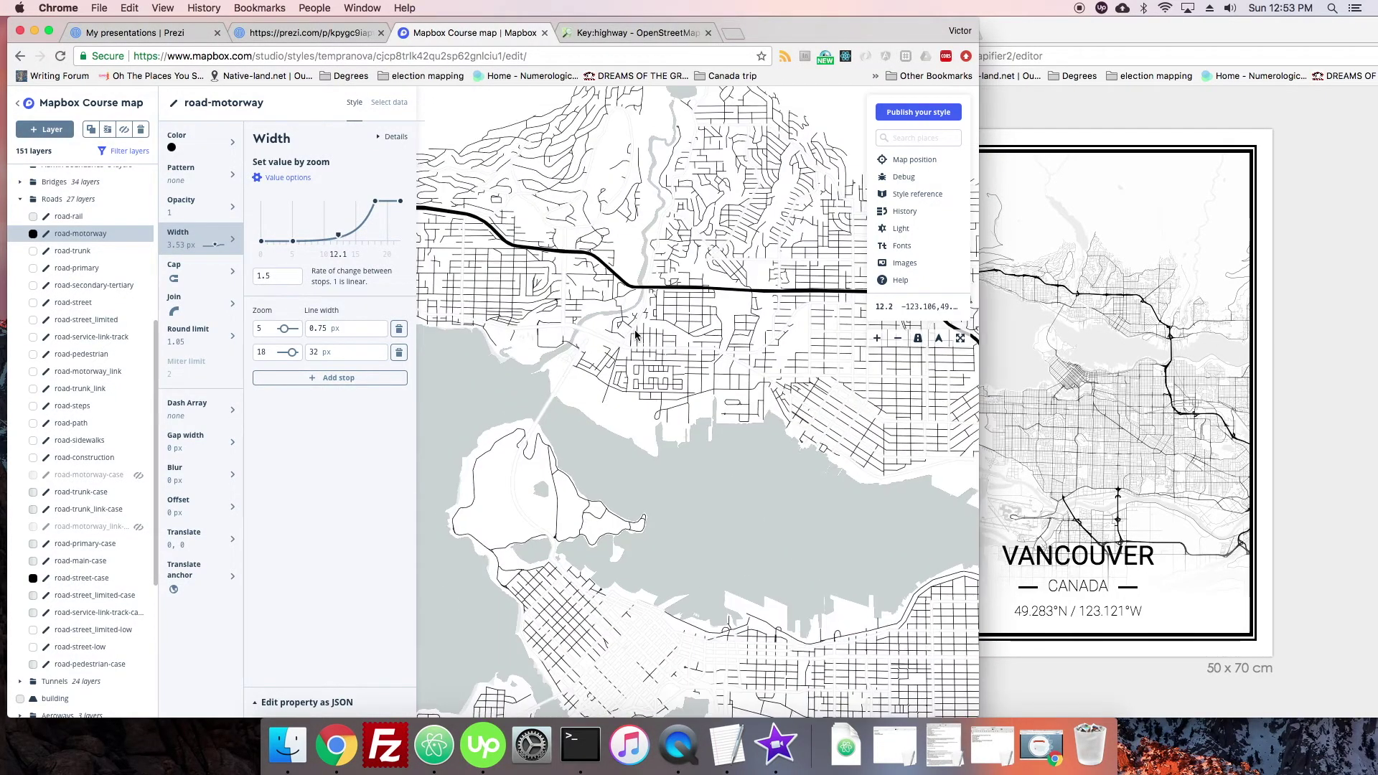
{"action": "scroll", "coordinate": [634, 329], "scroll_direction": "down", "scroll_amount": 7}
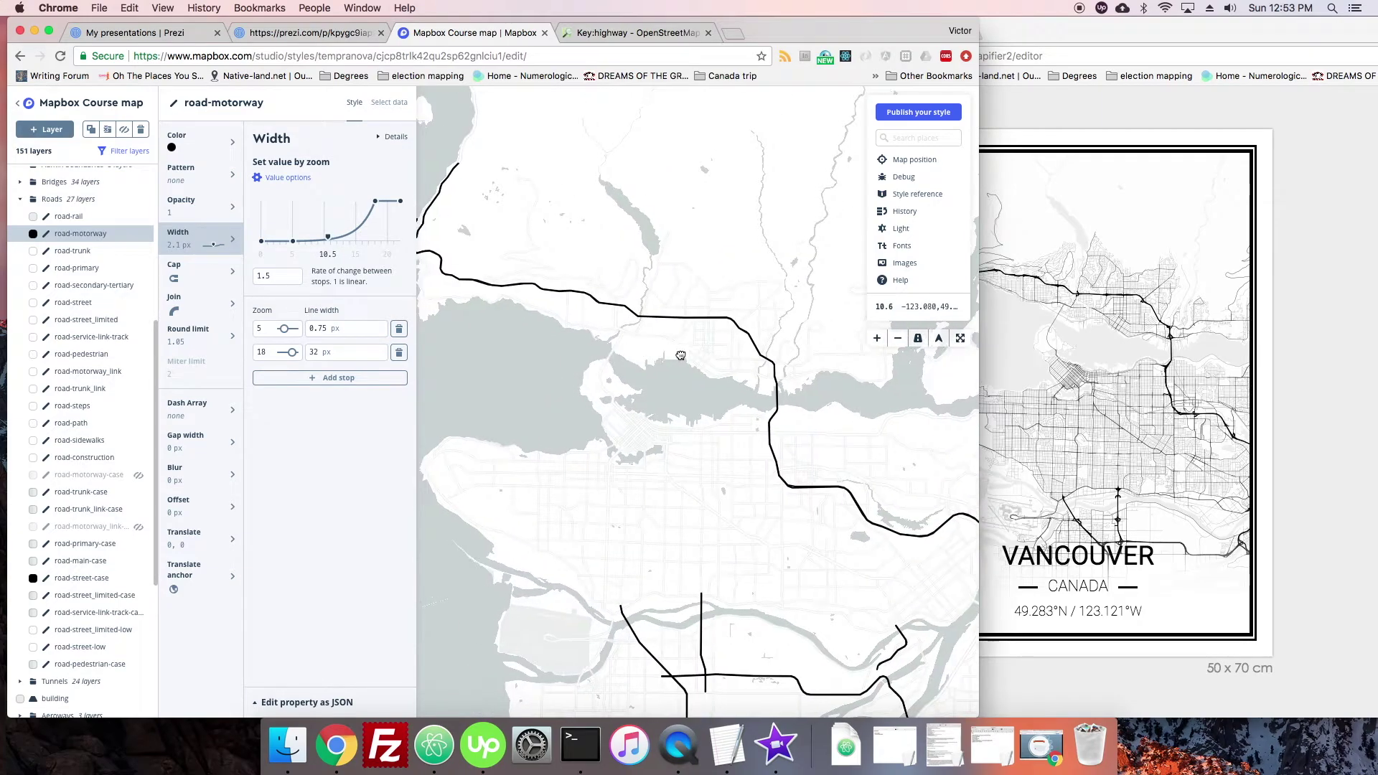
Step: Change road-motorway's zoom-18 line width from 32 px to 16 px
{"action": "left_click", "coordinate": [316, 350]}
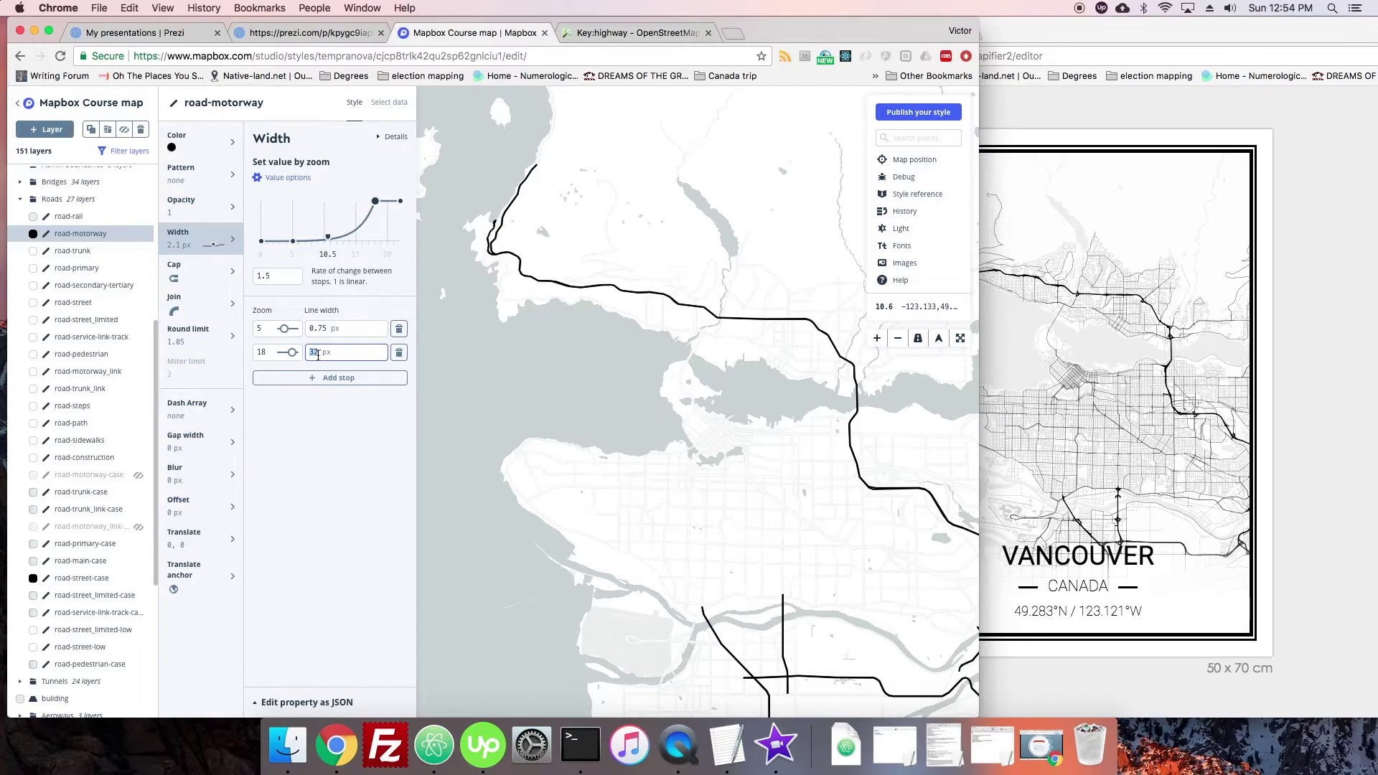
{"action": "type", "text": "16"}
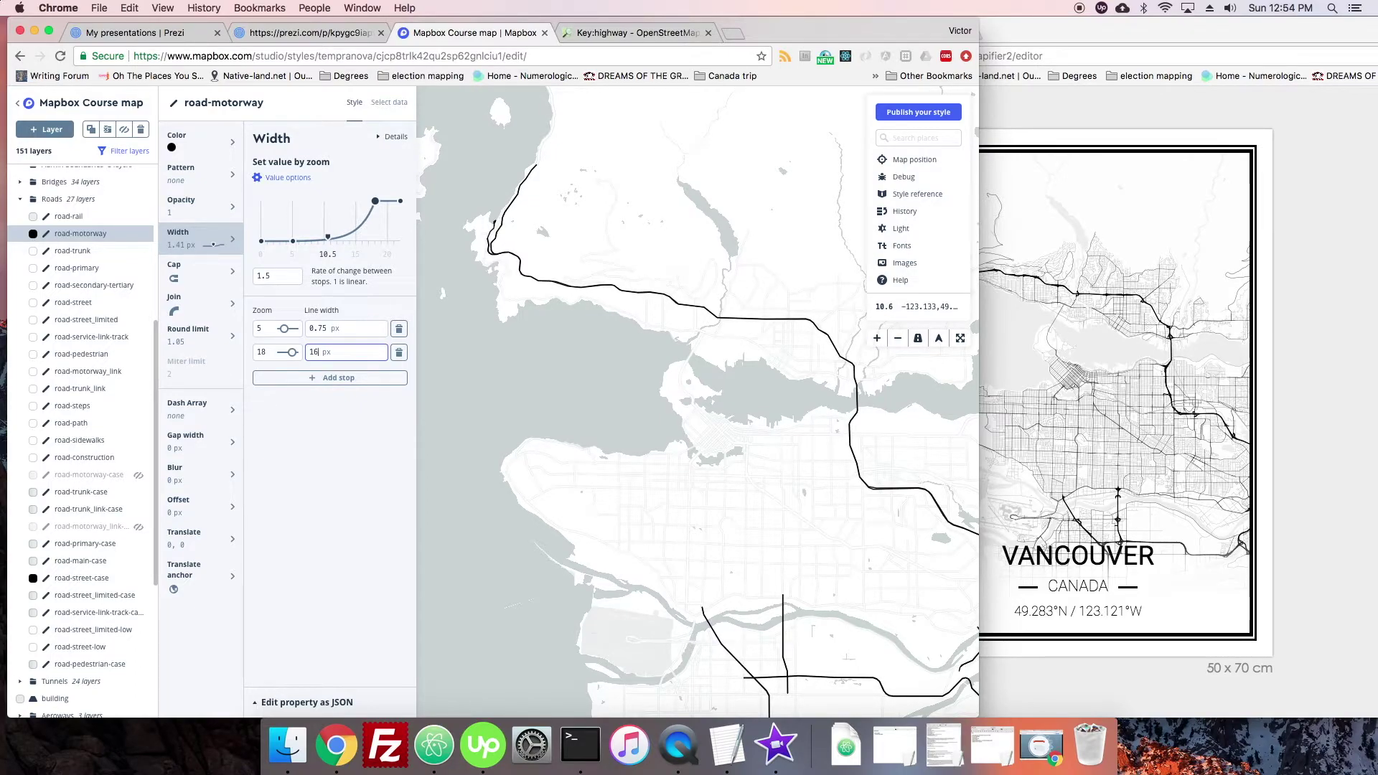
{"action": "left_click", "coordinate": [347, 404]}
{"action": "left_click_drag", "start_coordinate": [745, 409], "coordinate": [734, 417]}
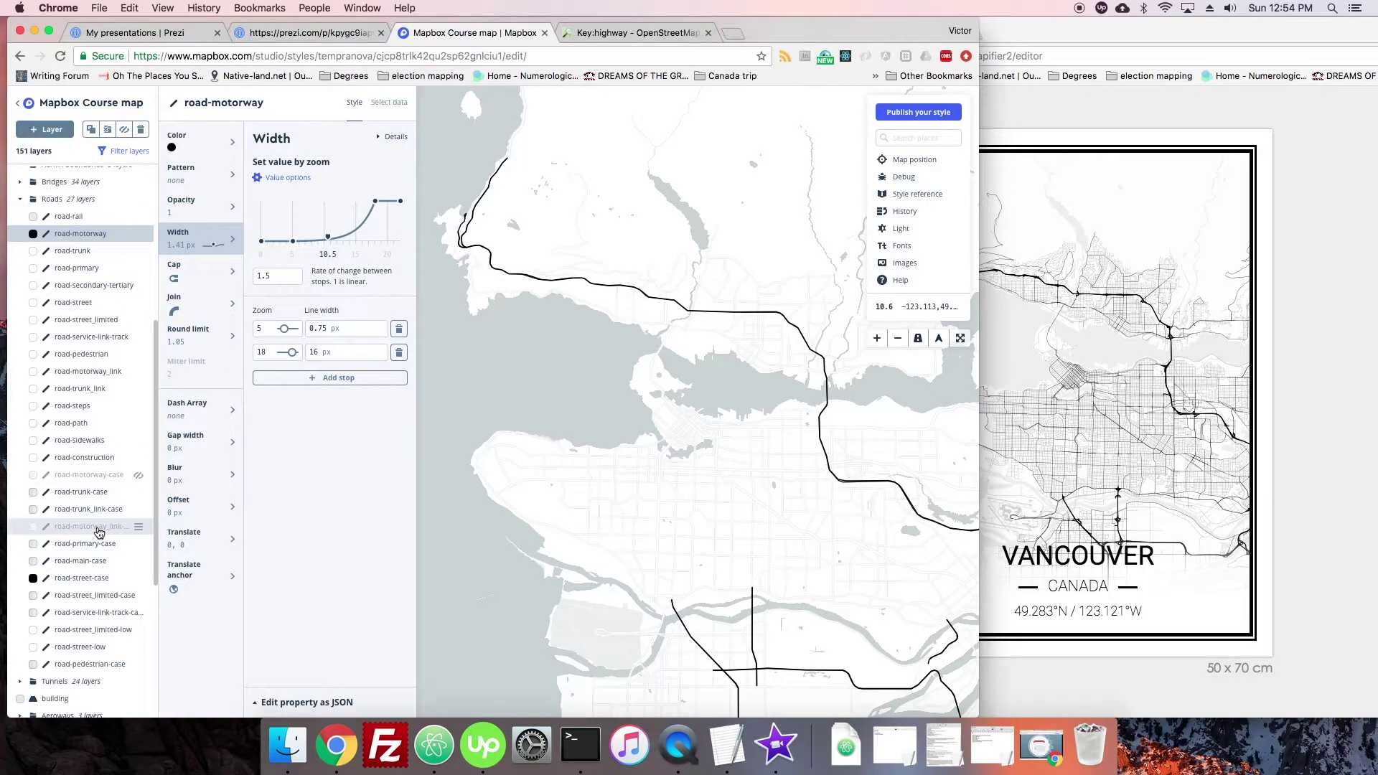
{"action": "left_click", "coordinate": [108, 371]}
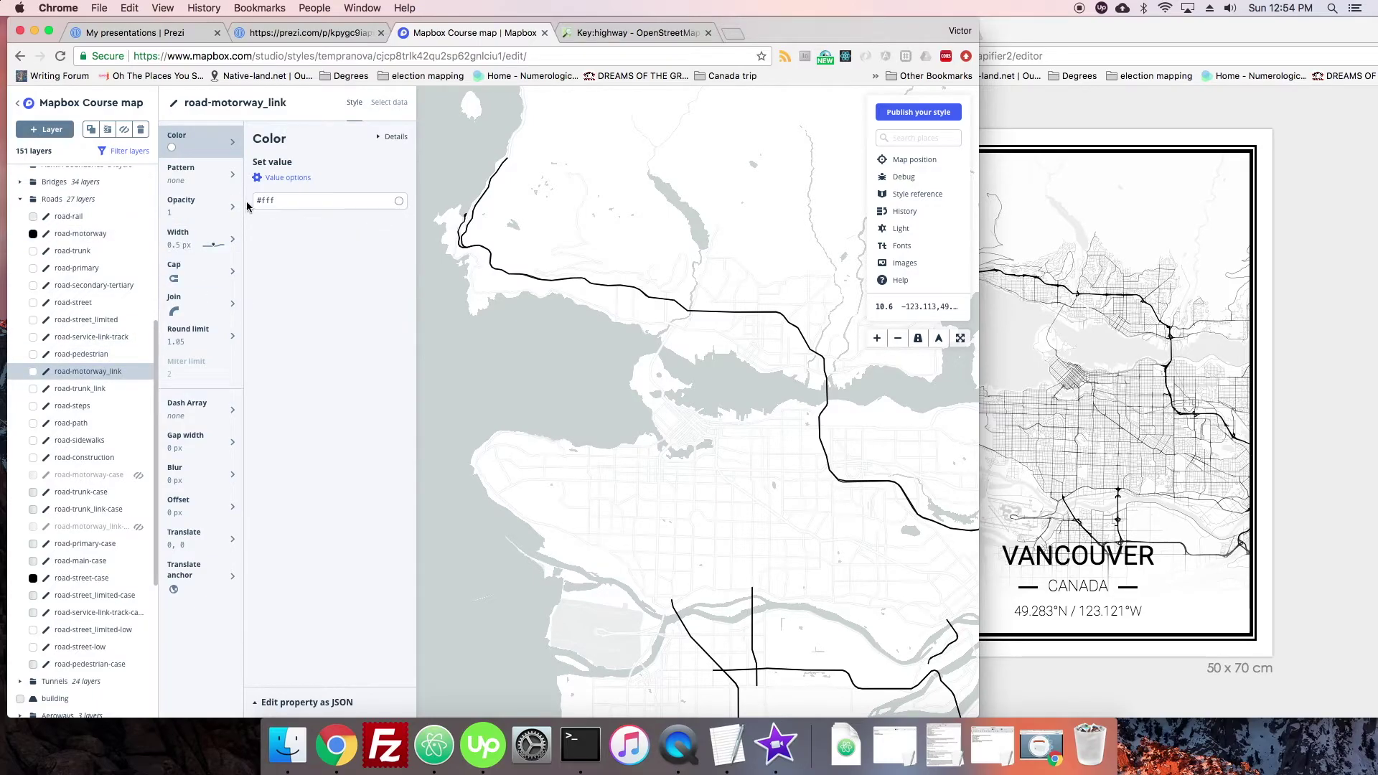
Step: Set road-motorway_link's colour to #000 and show its width-by-zoom stops
{"action": "double_click", "coordinate": [267, 200]}
{"action": "type", "text": "000"}
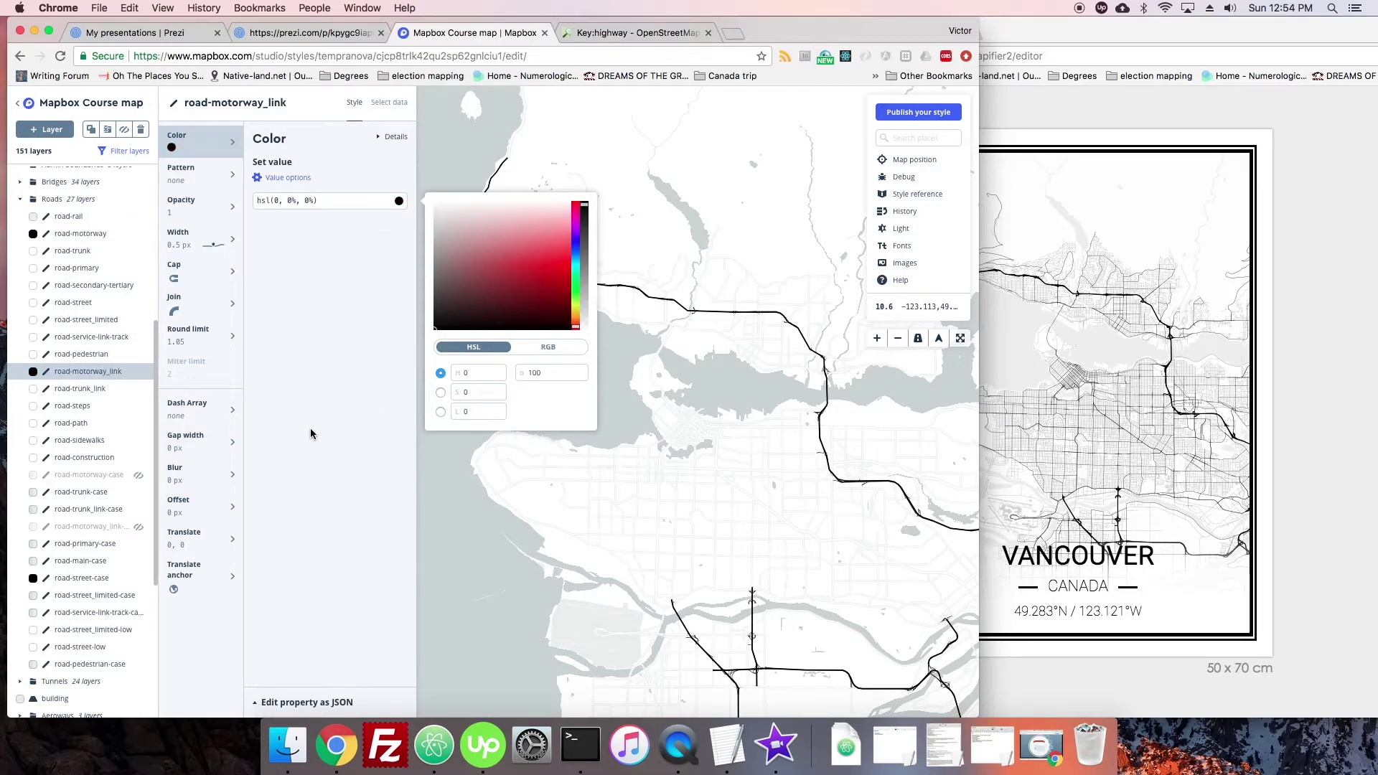
{"action": "left_click", "coordinate": [311, 433]}
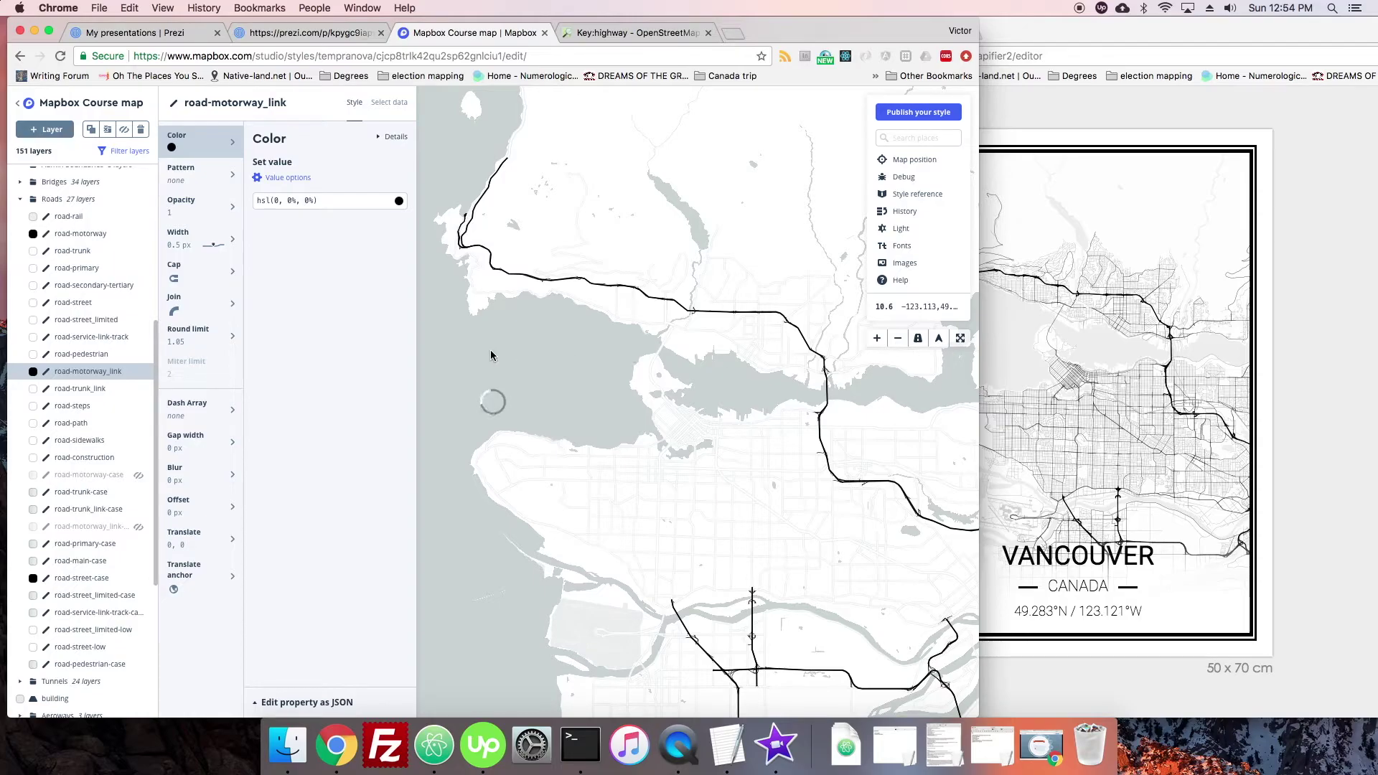
{"action": "left_click", "coordinate": [199, 244]}
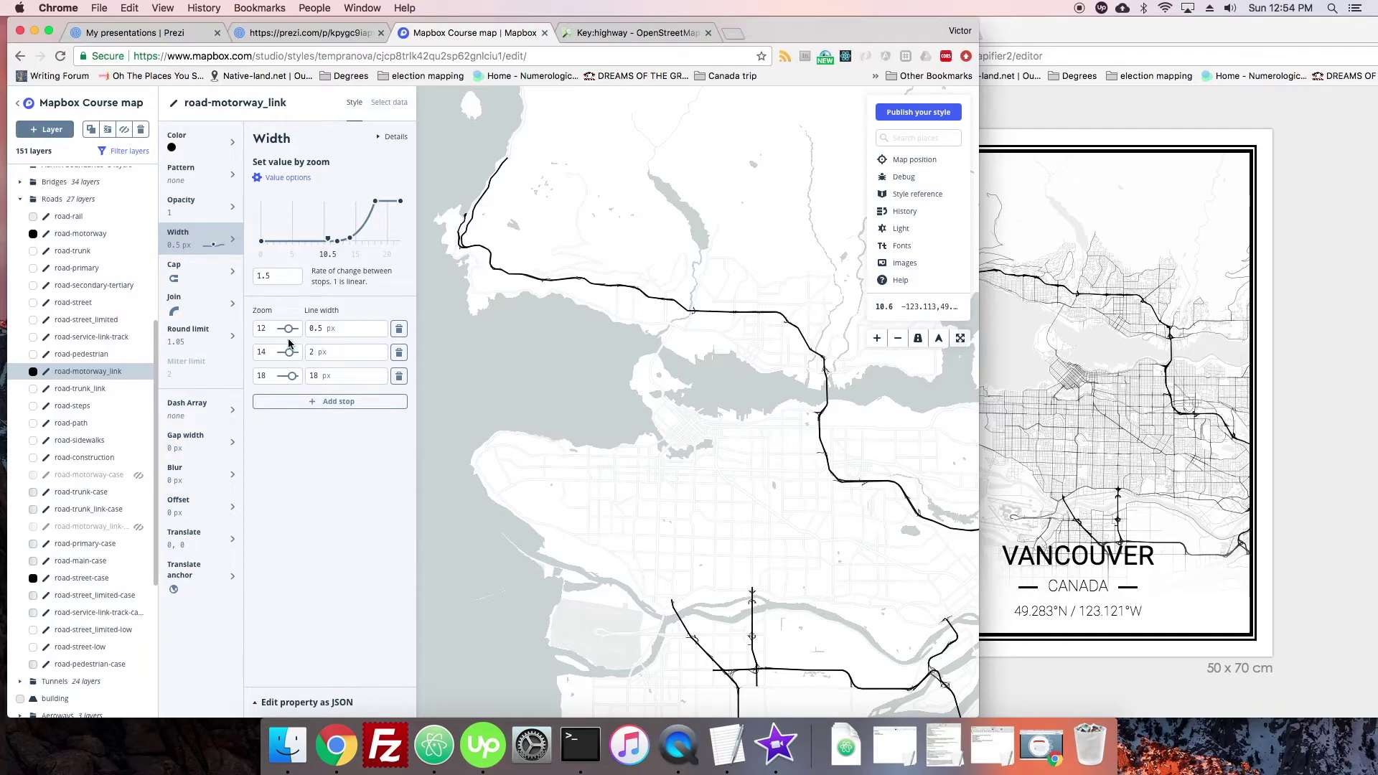
Step: Add a road-motorway_link width stop at zoom 10 with a 1 px line width
{"action": "left_click", "coordinate": [332, 401]}
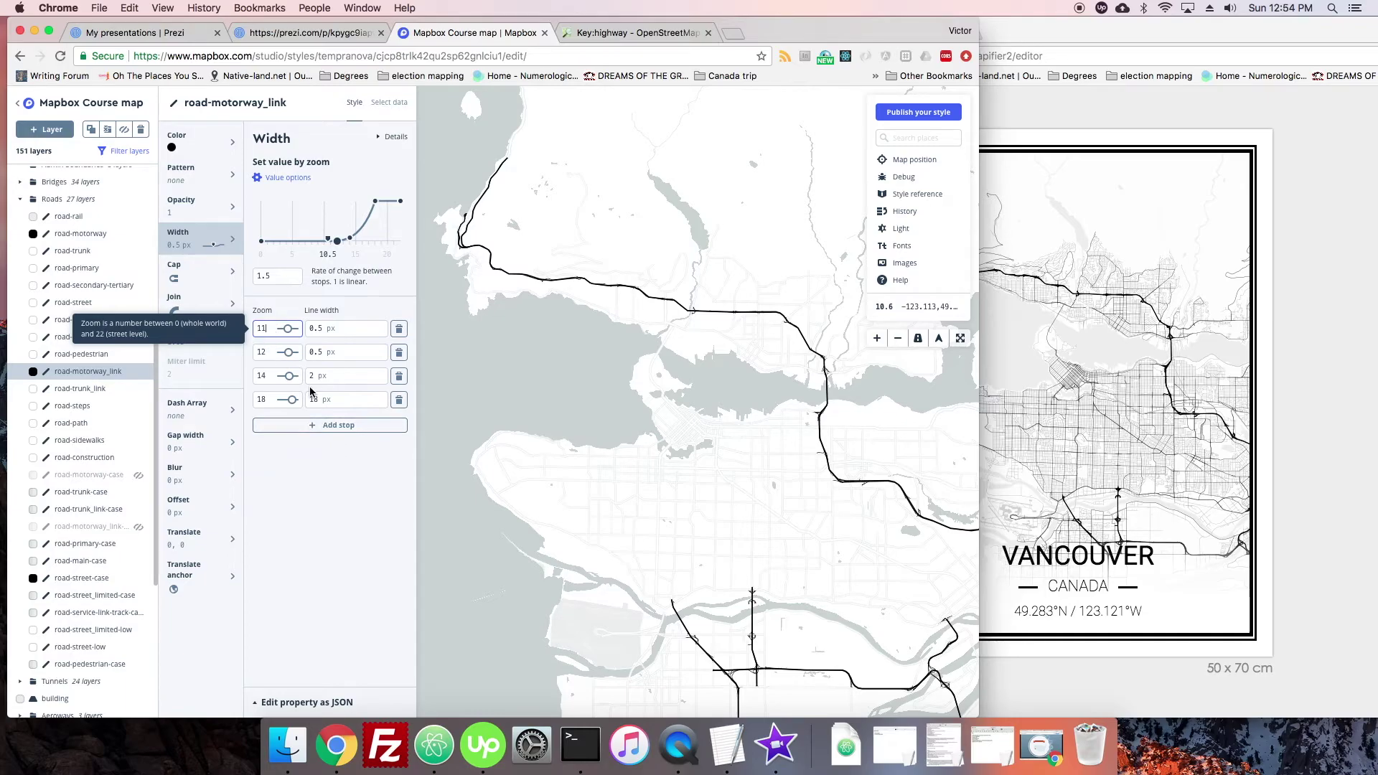
{"action": "key", "text": "BackSpace"}
{"action": "type", "text": "0"}
{"action": "double_click", "coordinate": [321, 329]}
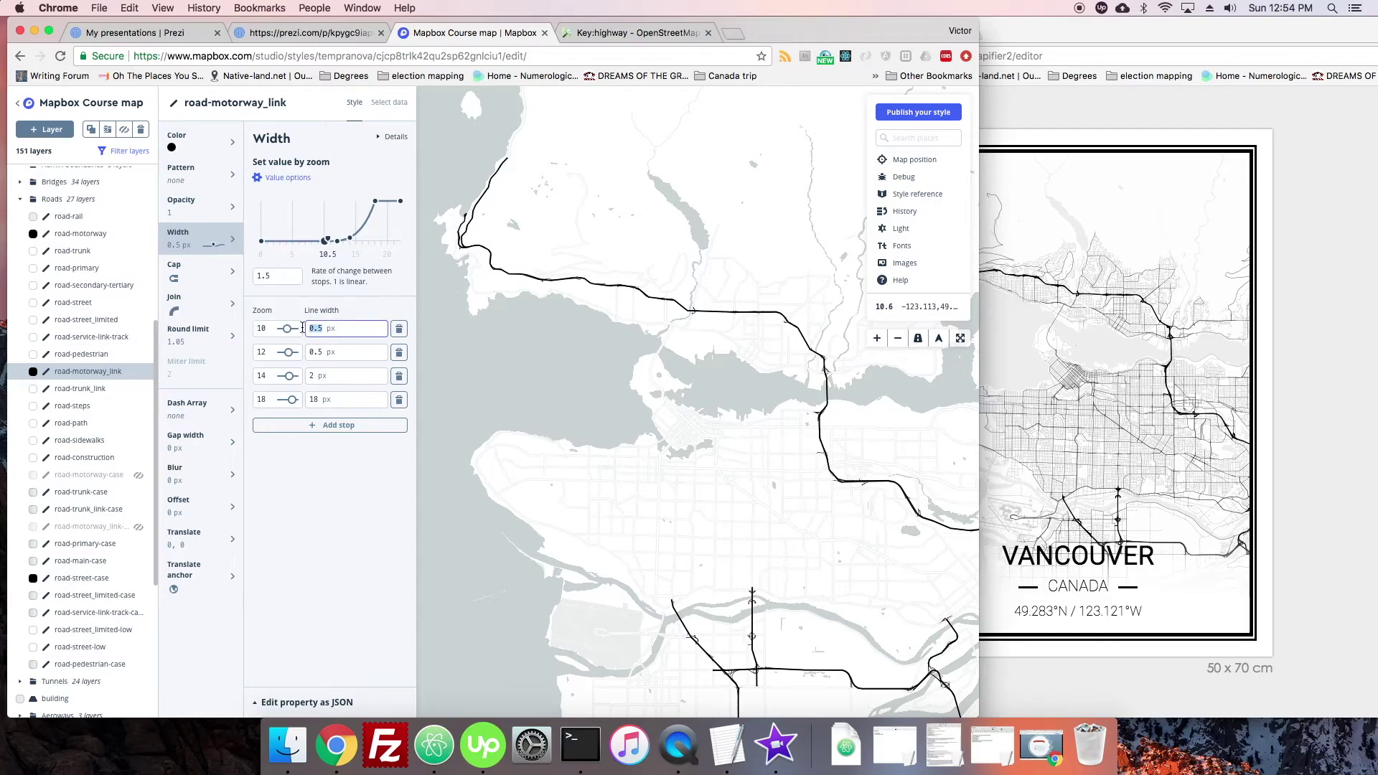
{"action": "type", "text": "1"}
Step: Zoom and pan the Vancouver map to check the motorway link widths
{"action": "double_click", "coordinate": [835, 388]}
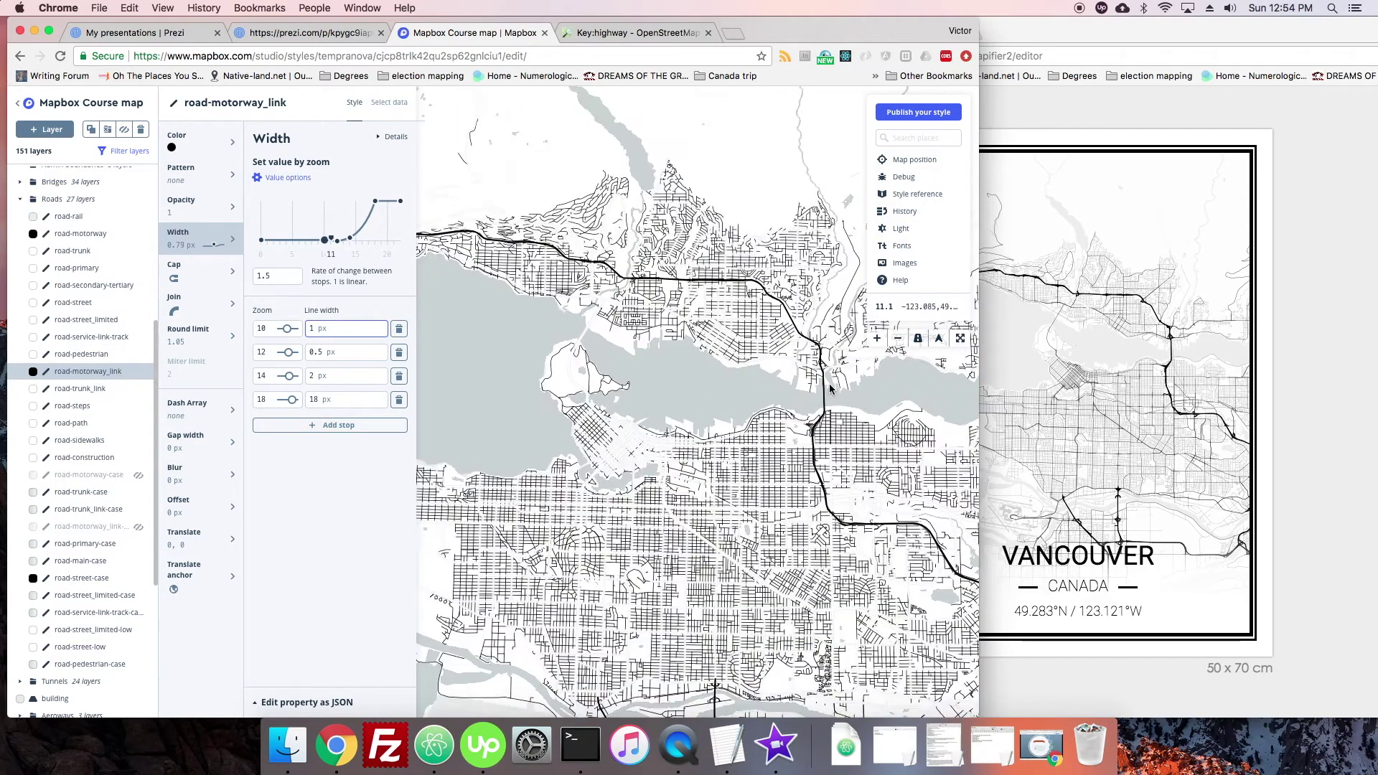
{"action": "scroll", "coordinate": [826, 389], "scroll_direction": "up", "scroll_amount": 5}
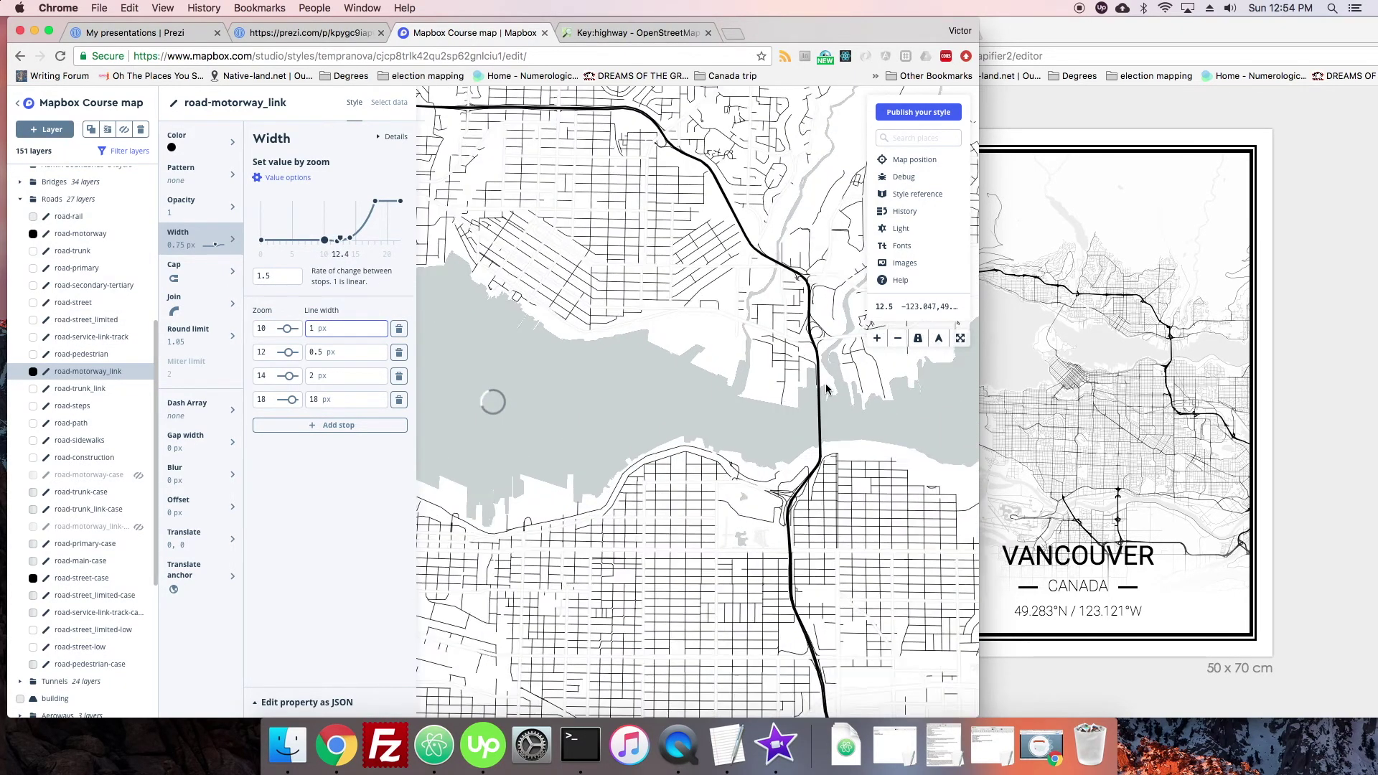
{"action": "scroll", "coordinate": [826, 388], "scroll_direction": "down", "scroll_amount": 8}
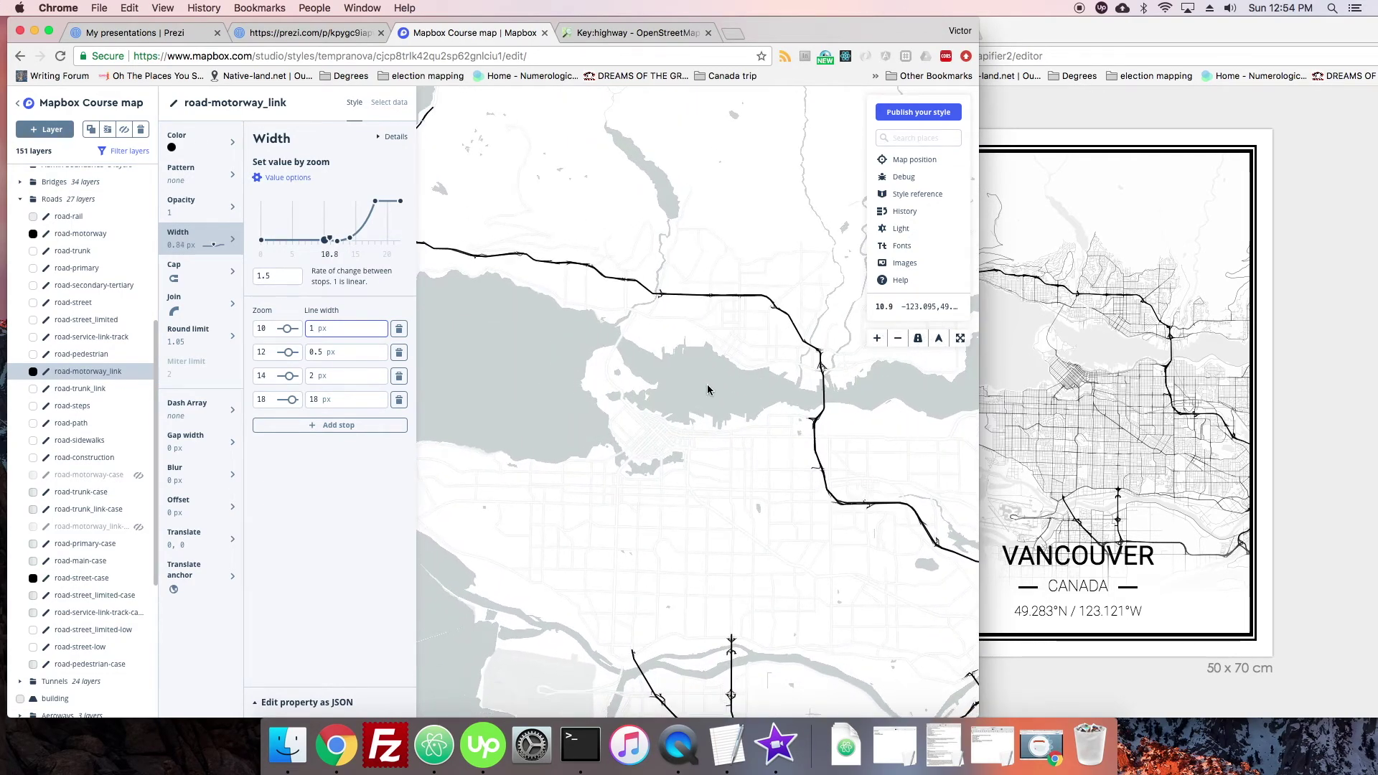
{"action": "left_click_drag", "start_coordinate": [708, 386], "coordinate": [743, 367]}
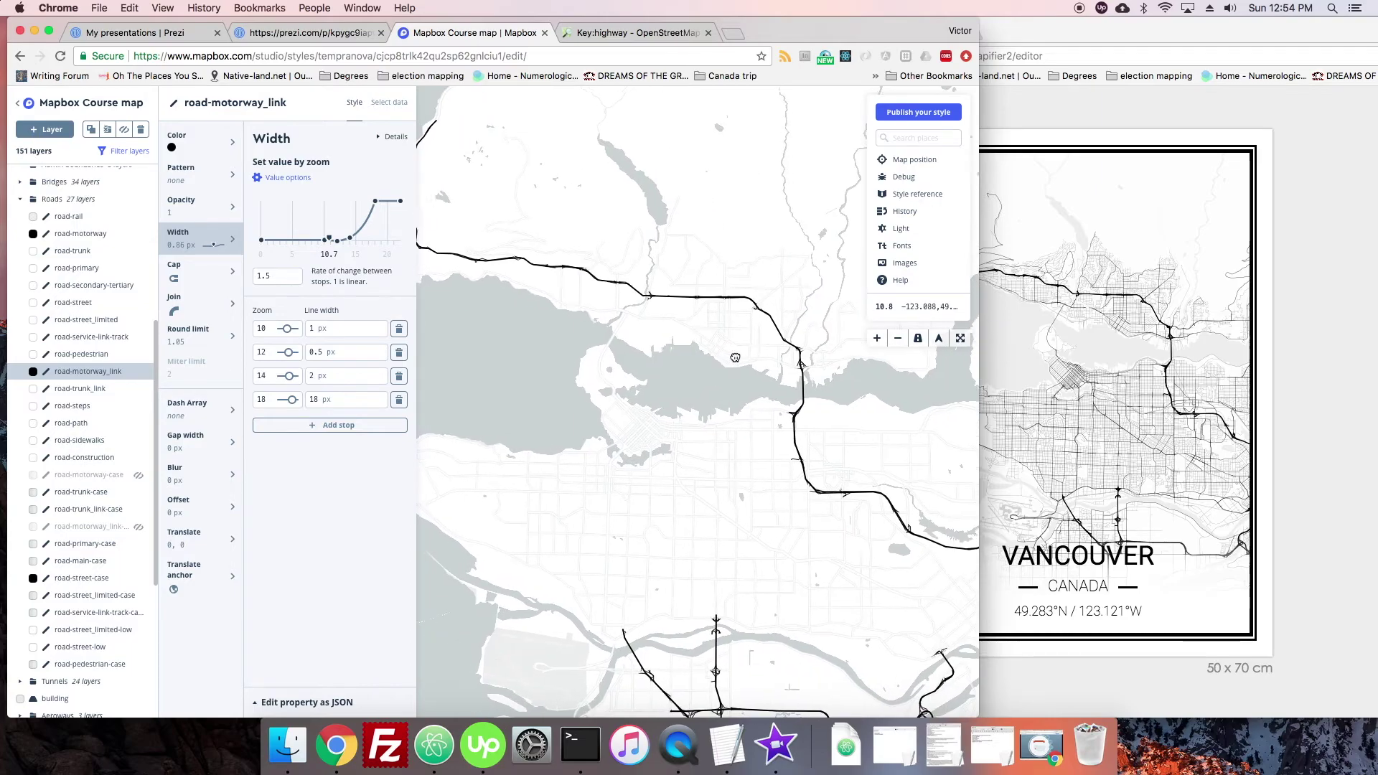
{"action": "scroll", "coordinate": [742, 367], "scroll_direction": "down", "scroll_amount": 1}
{"action": "scroll", "coordinate": [743, 372], "scroll_direction": "up", "scroll_amount": 2}
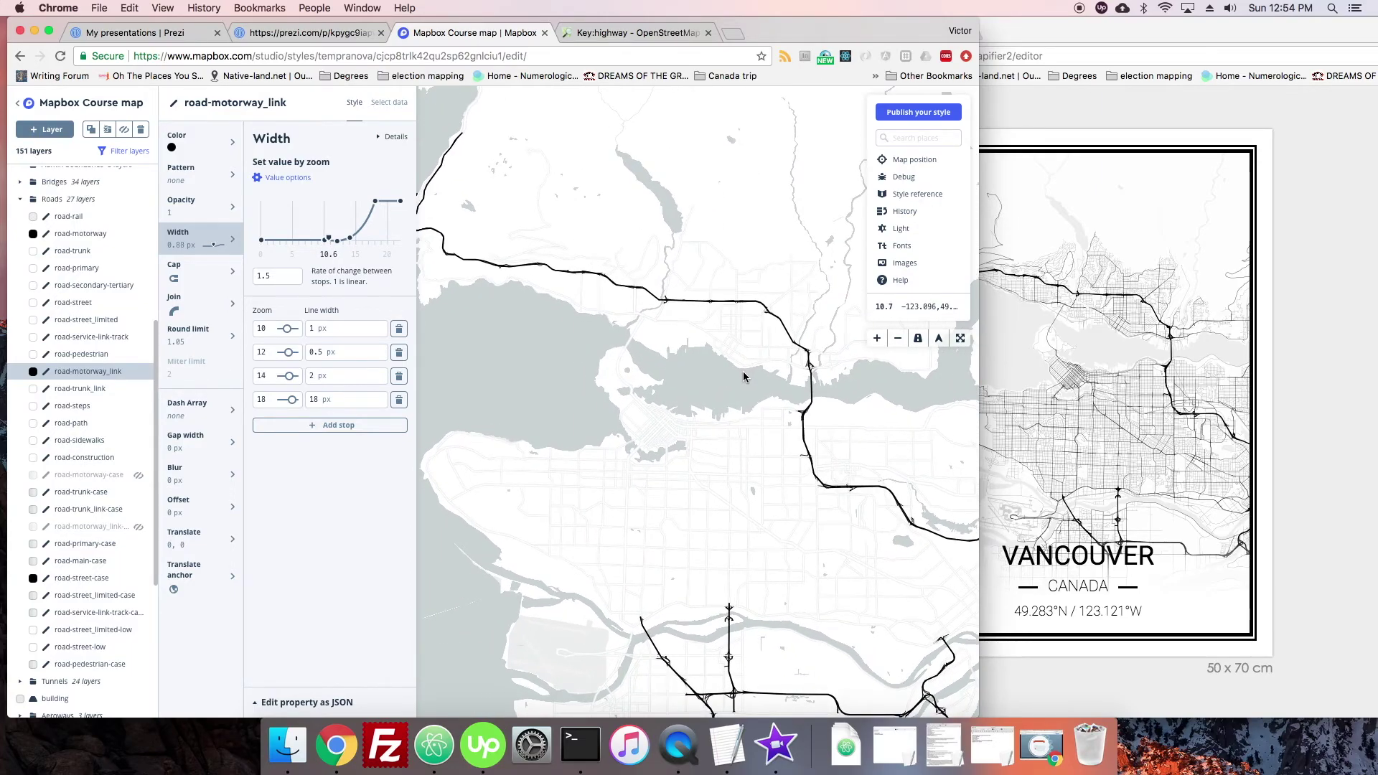
{"action": "scroll", "coordinate": [746, 373], "scroll_direction": "down", "scroll_amount": 1}
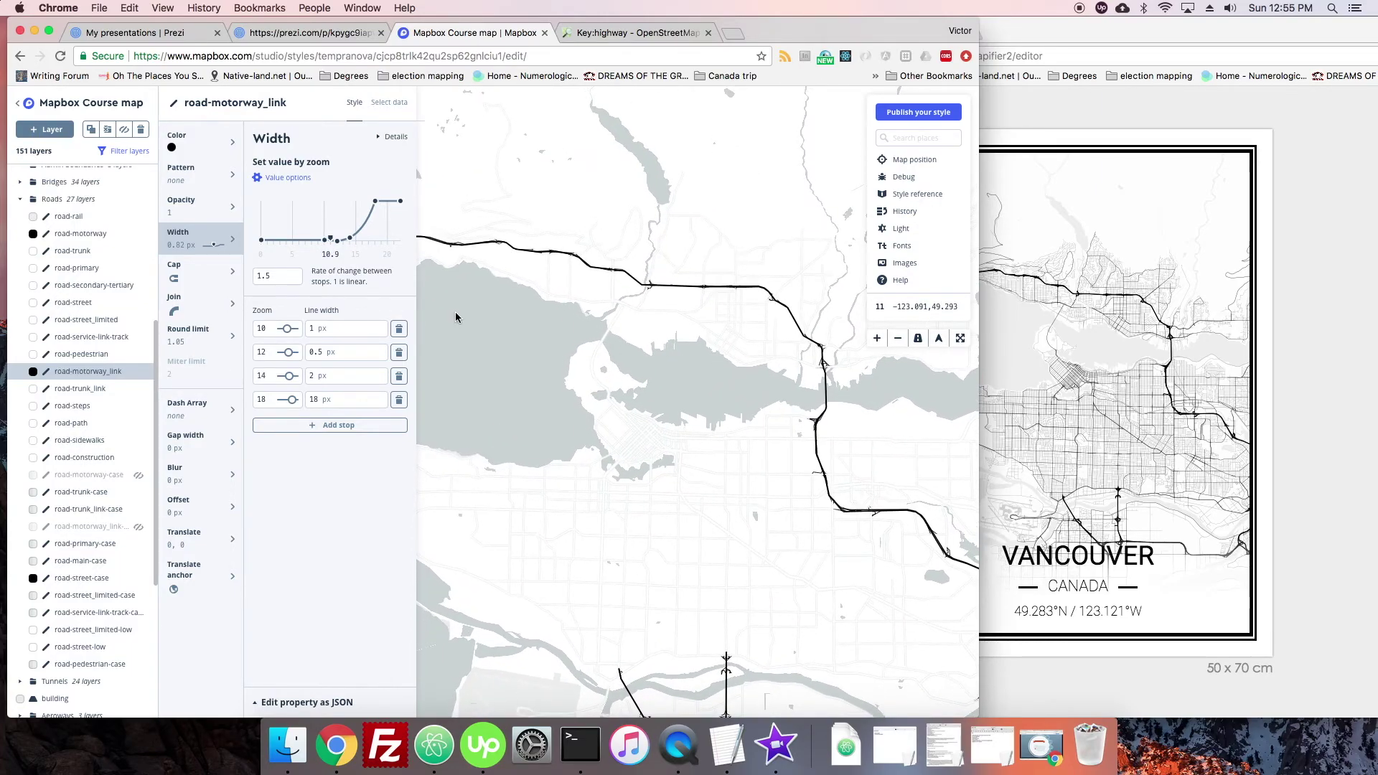